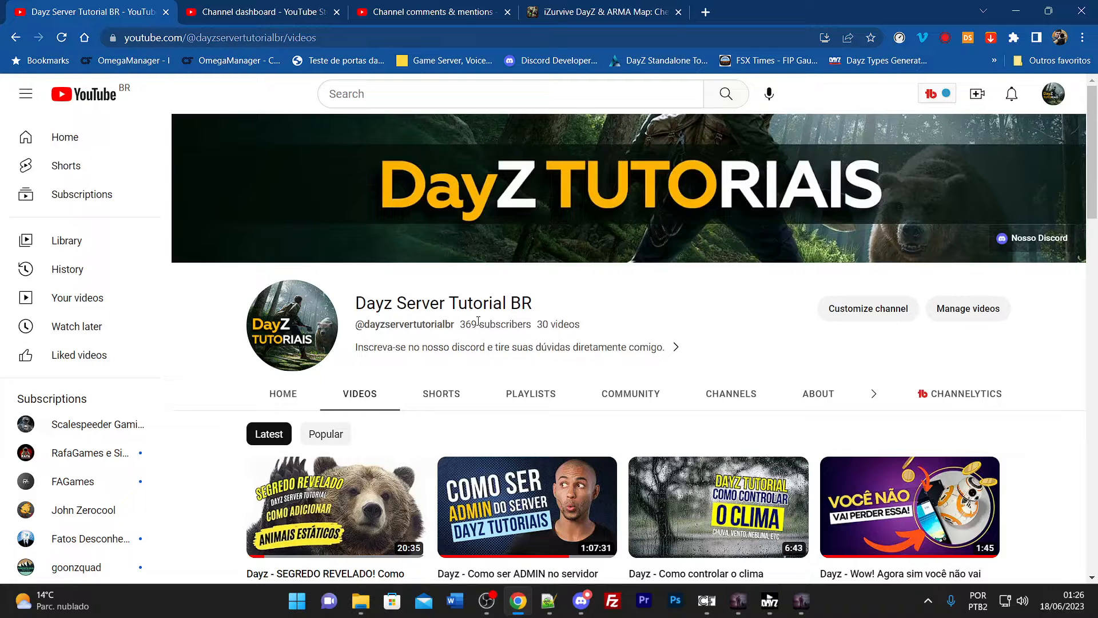
- Browse the channel's latest videos and check the labyrinth animal-spawn question in the Fala-comigo chat on Discord
scroll(824, 300, "down", 3)
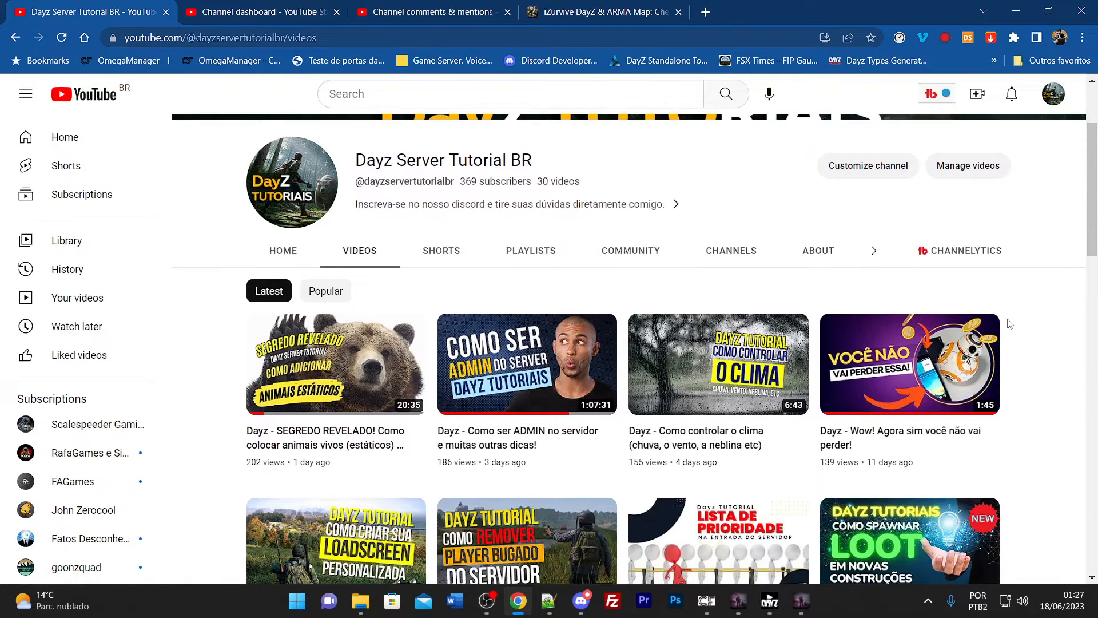
scroll(1032, 328, "down", 1)
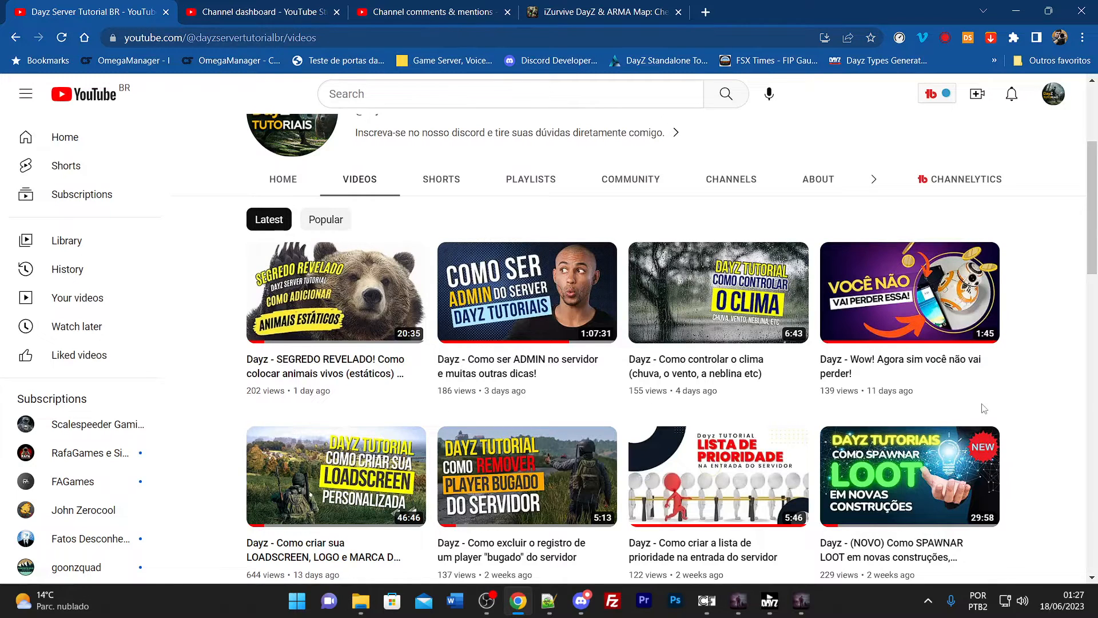
scroll(984, 408, "down", 2)
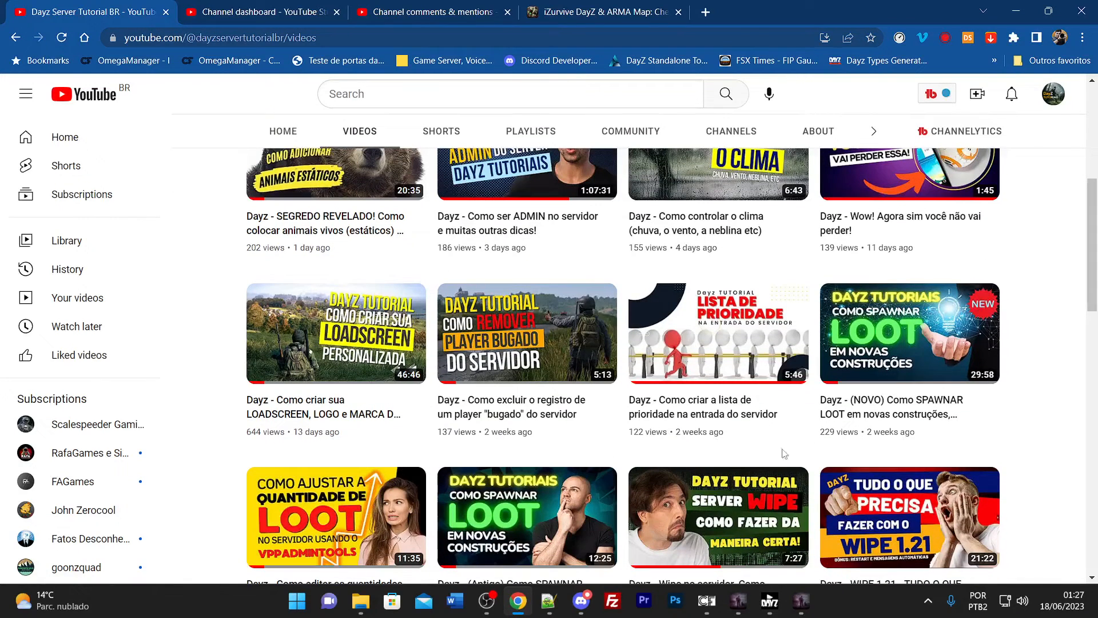
scroll(1044, 437, "up", 5)
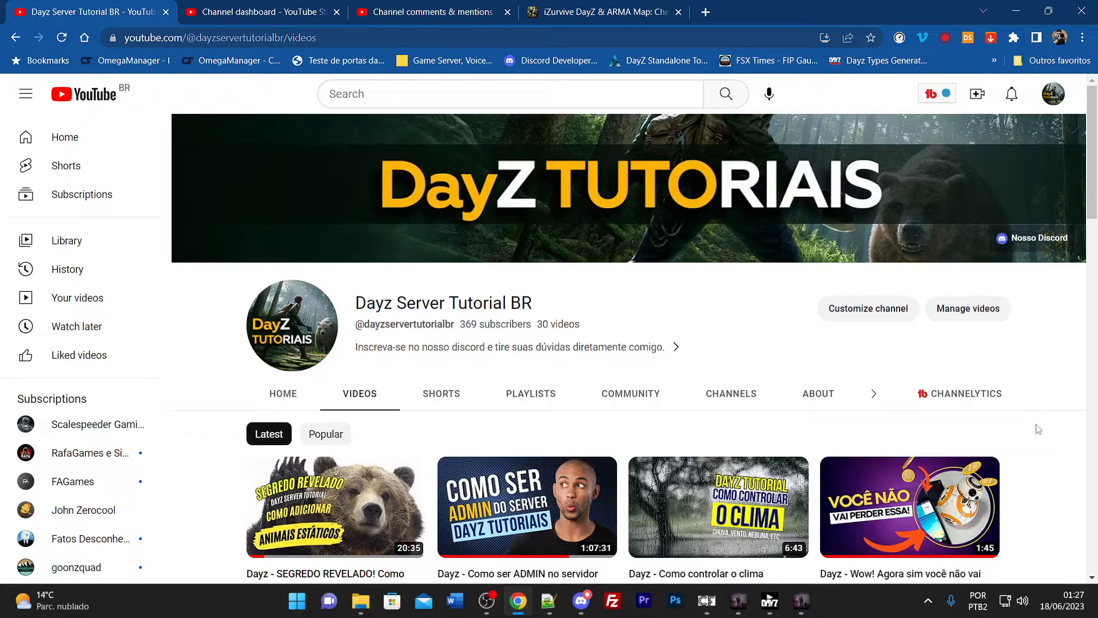
left_click(594, 599)
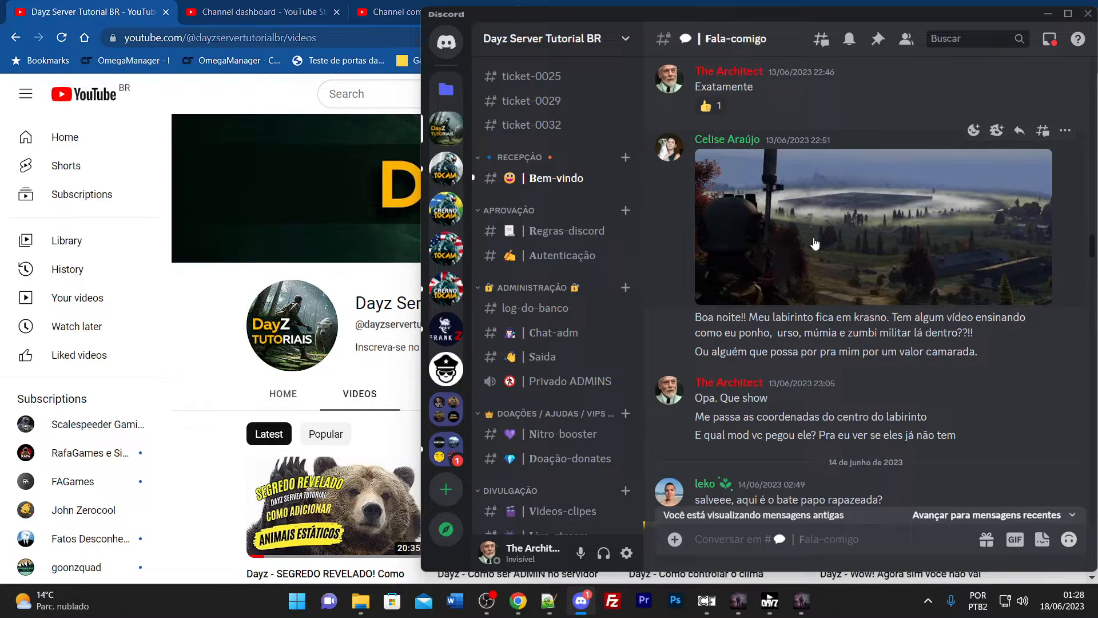
left_click(207, 293)
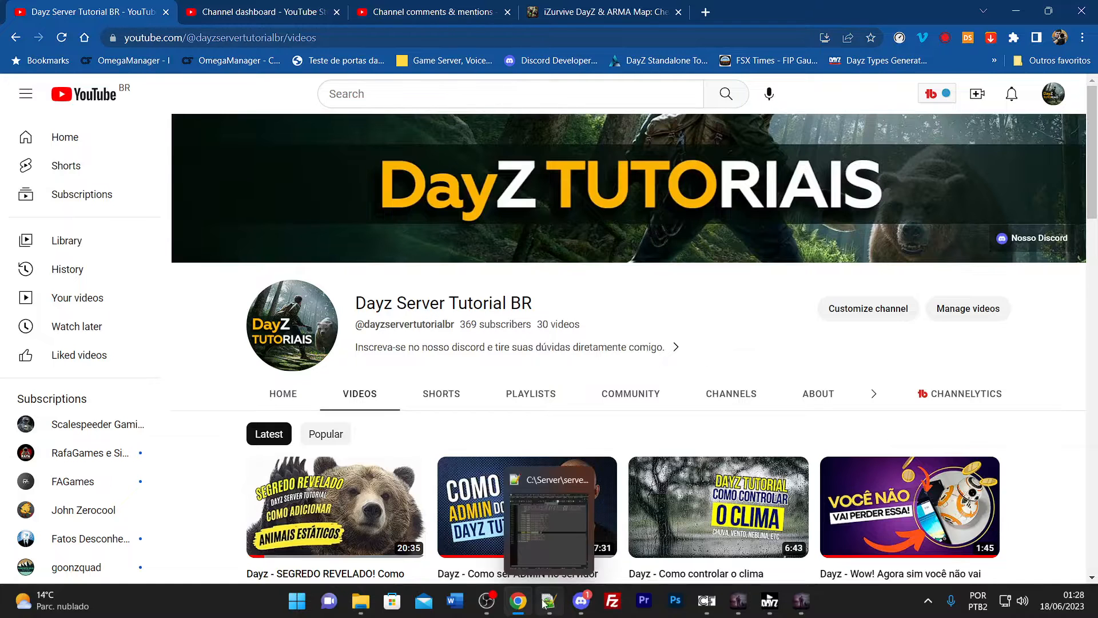
- Switch to Notepad++ and view the events.xml file from its beginning
left_click(546, 601)
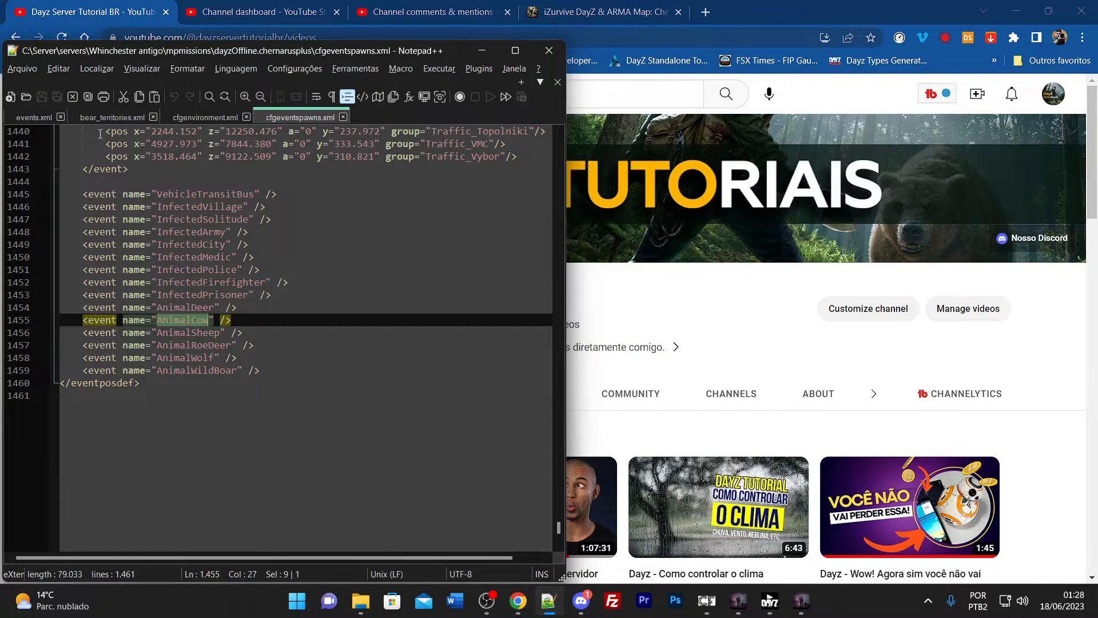
left_click(36, 118)
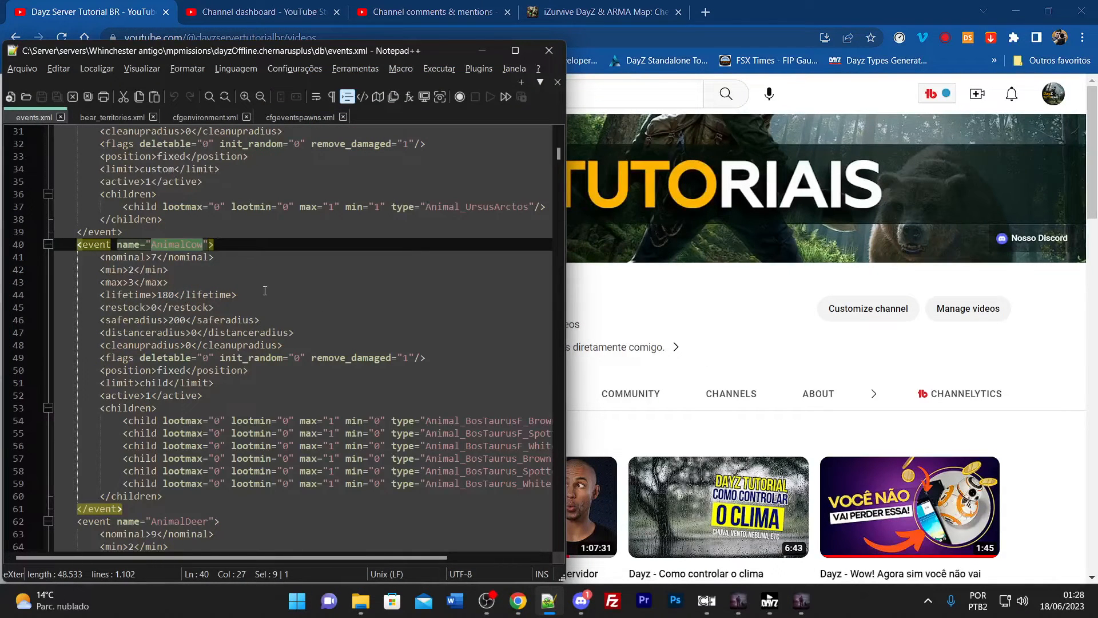
left_click(264, 267)
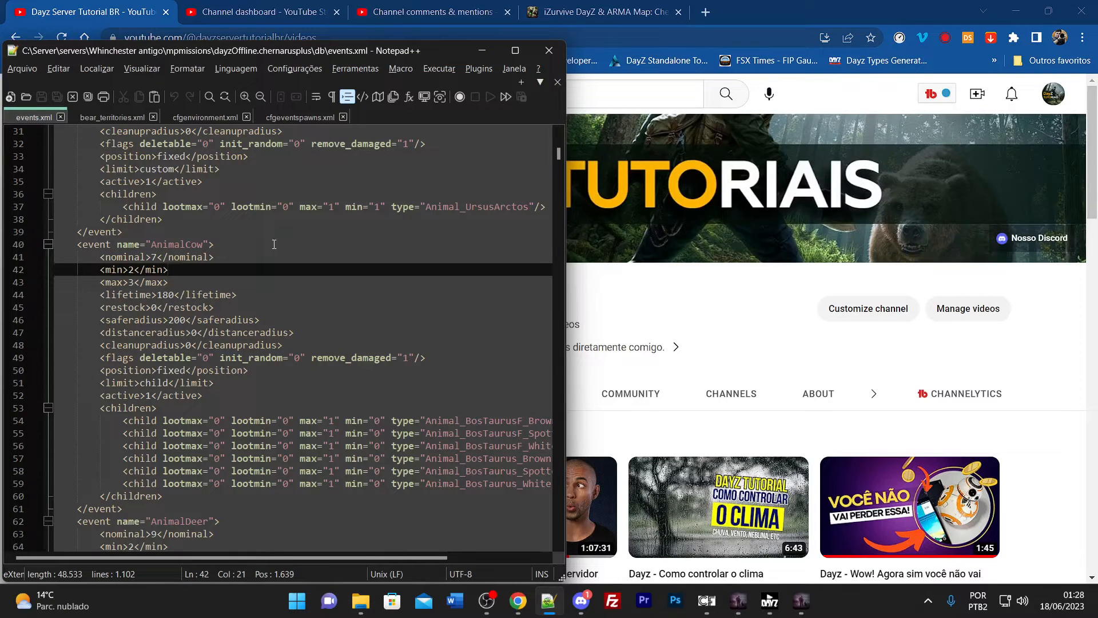
scroll(331, 280, "up", 10)
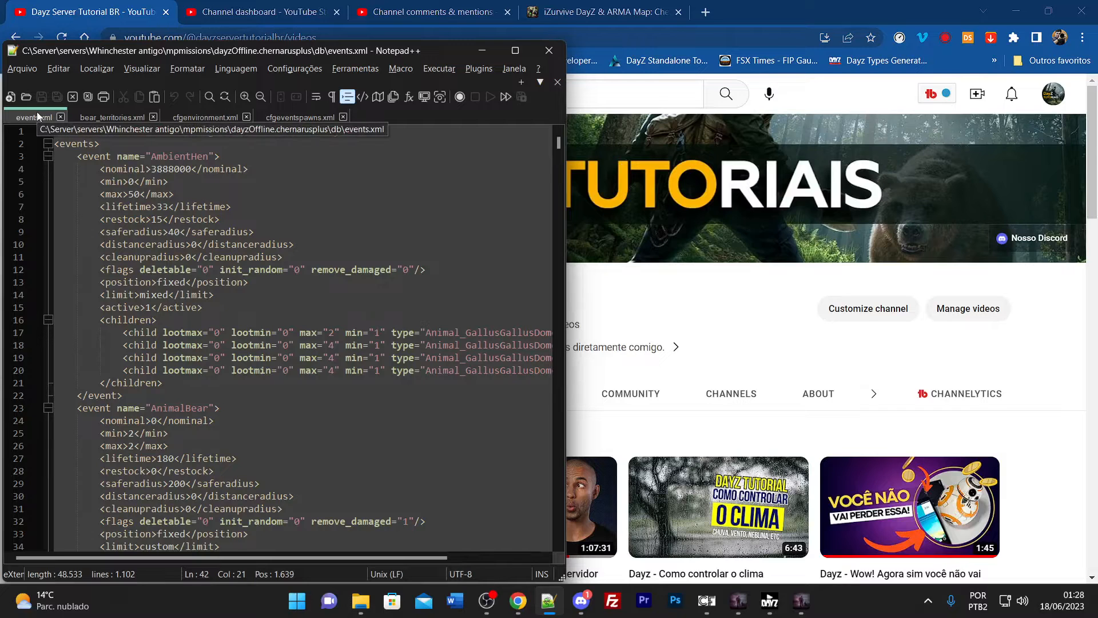
- Switch to File Explorer and open the db folder inside dayzOffline.chernarusplus
left_click(365, 604)
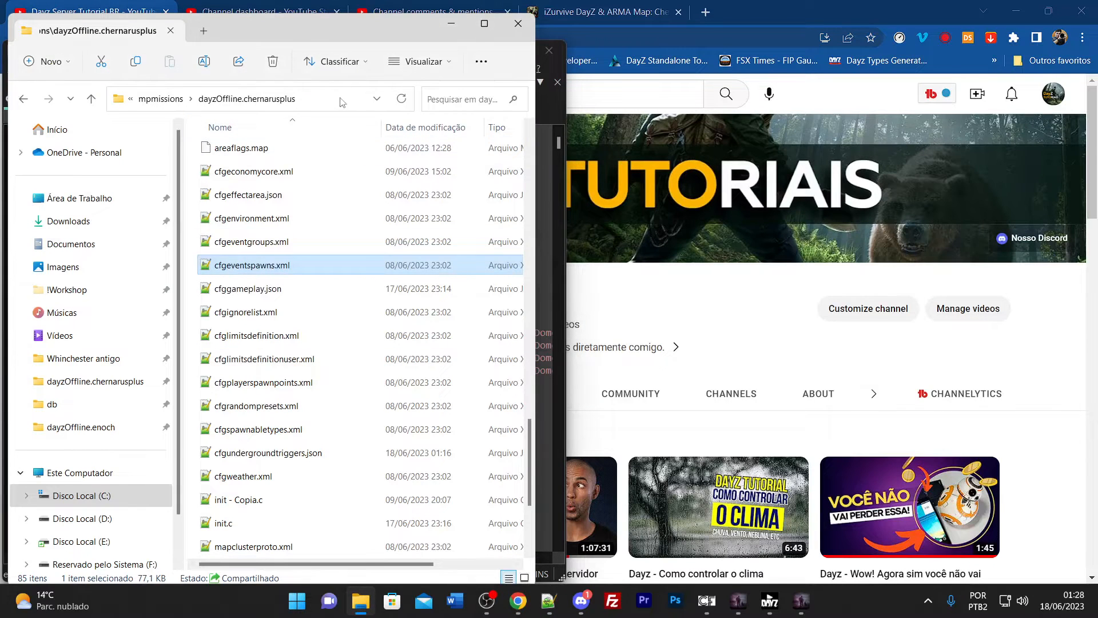
left_click(307, 107)
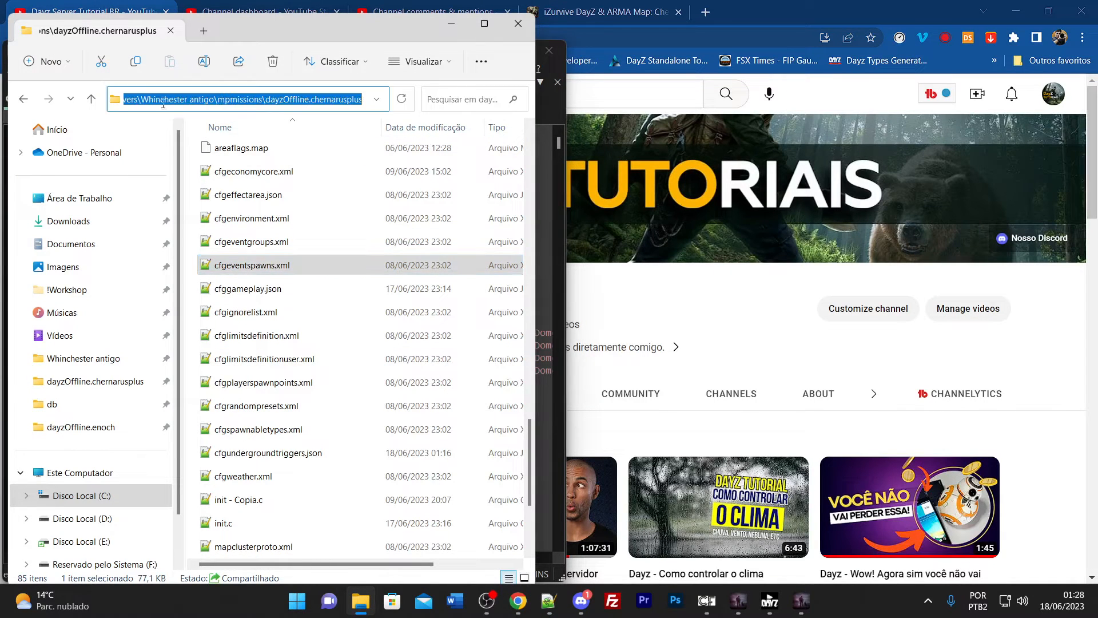
left_click(213, 99)
left_click(280, 143)
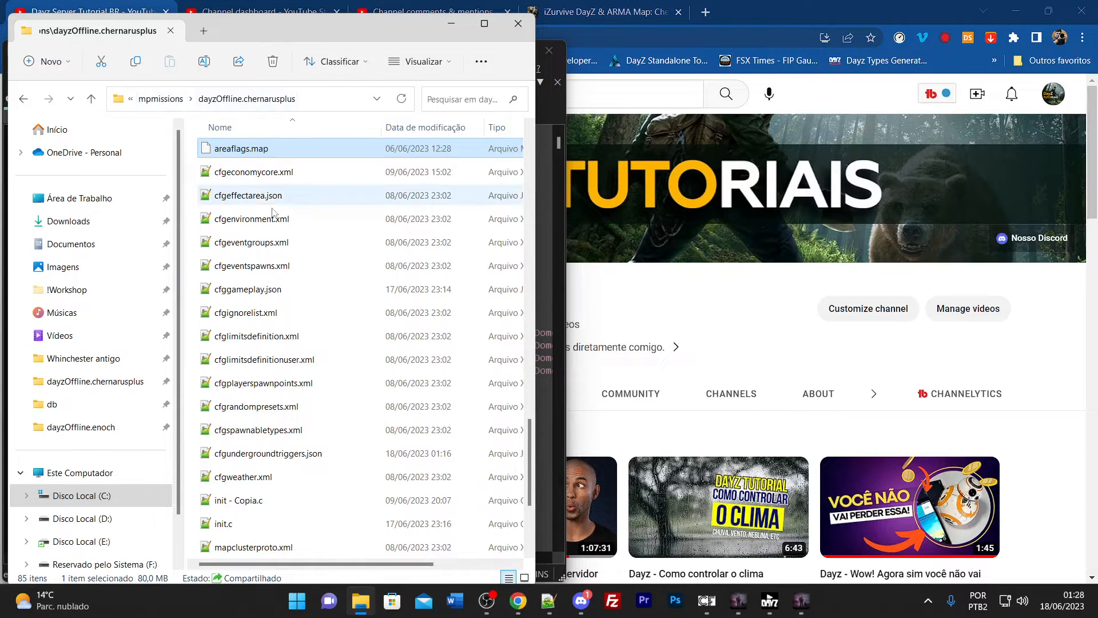
scroll(290, 213, "up", 15)
scroll(289, 216, "up", 3)
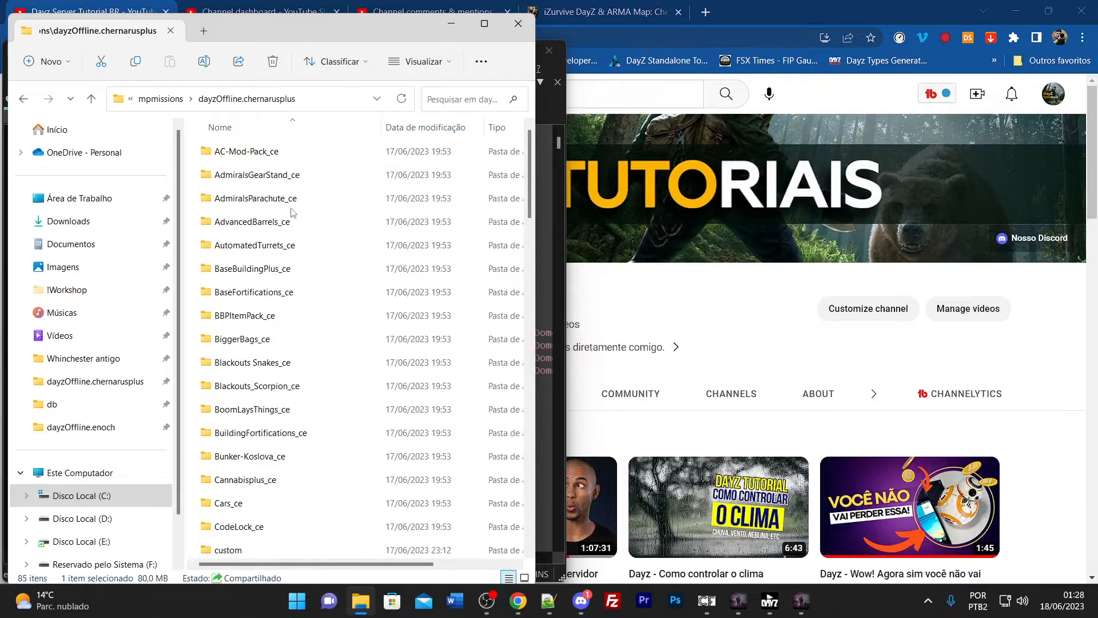
scroll(287, 220, "down", 4)
double_click(255, 337)
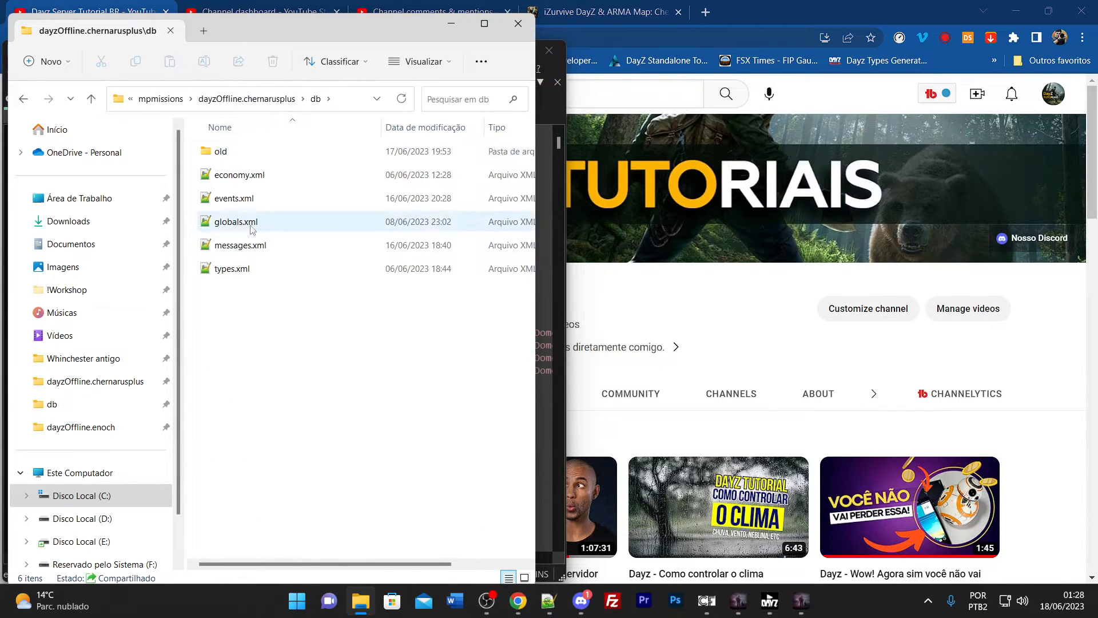
- Back up the db folder's five XML files by copying them into the old folder, replacing the existing copies
left_click(278, 203)
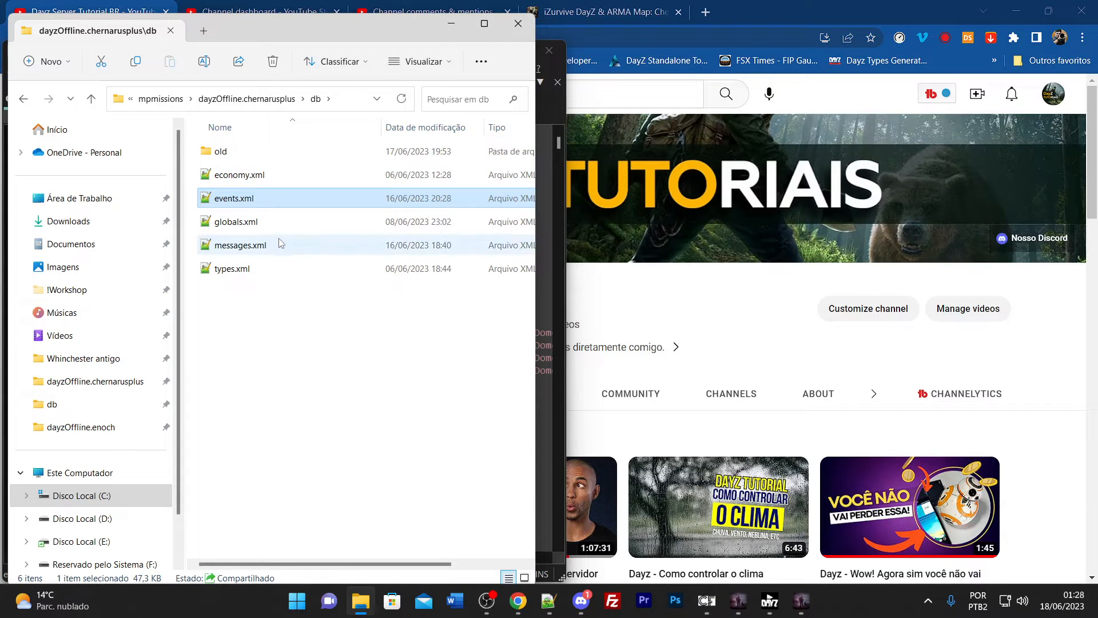
left_click(287, 278)
left_click_drag(264, 246, 256, 182)
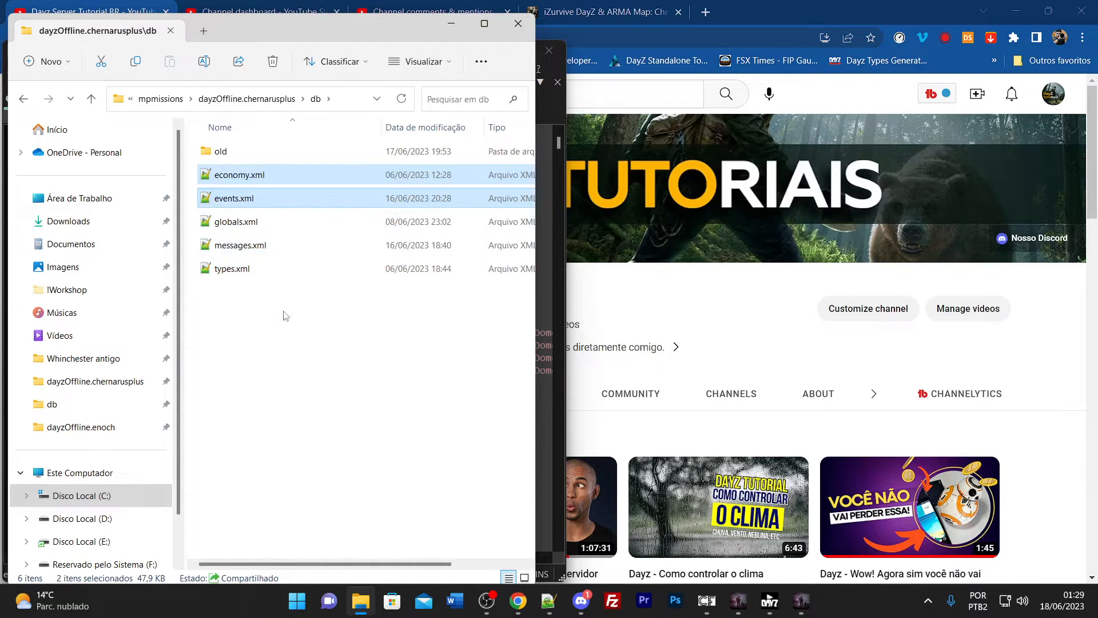
left_click_drag(283, 311, 230, 153)
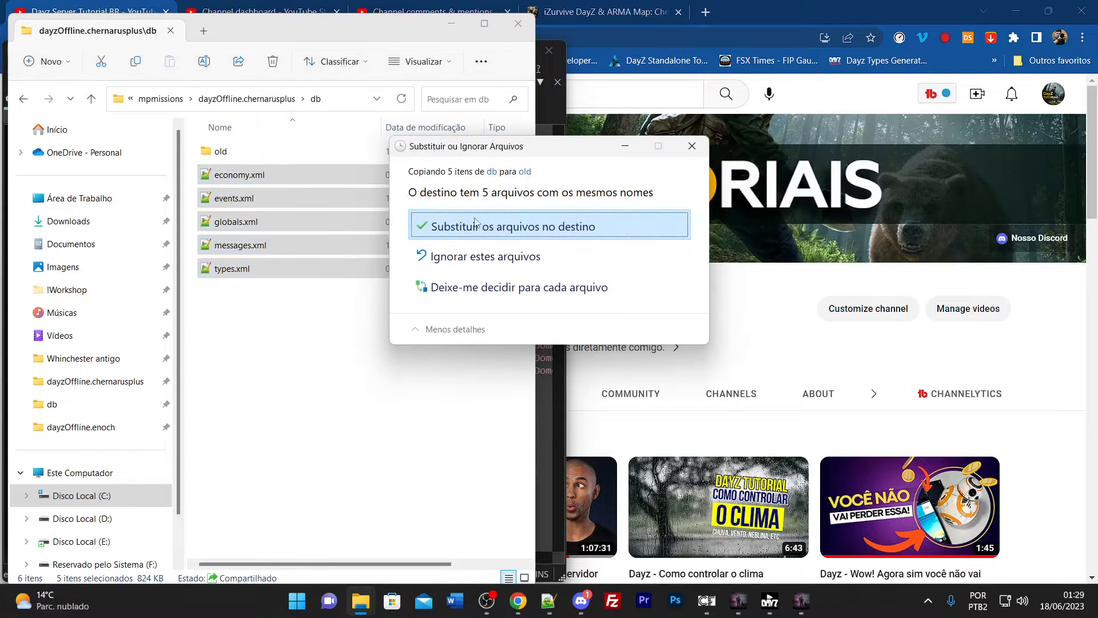
left_click(498, 226)
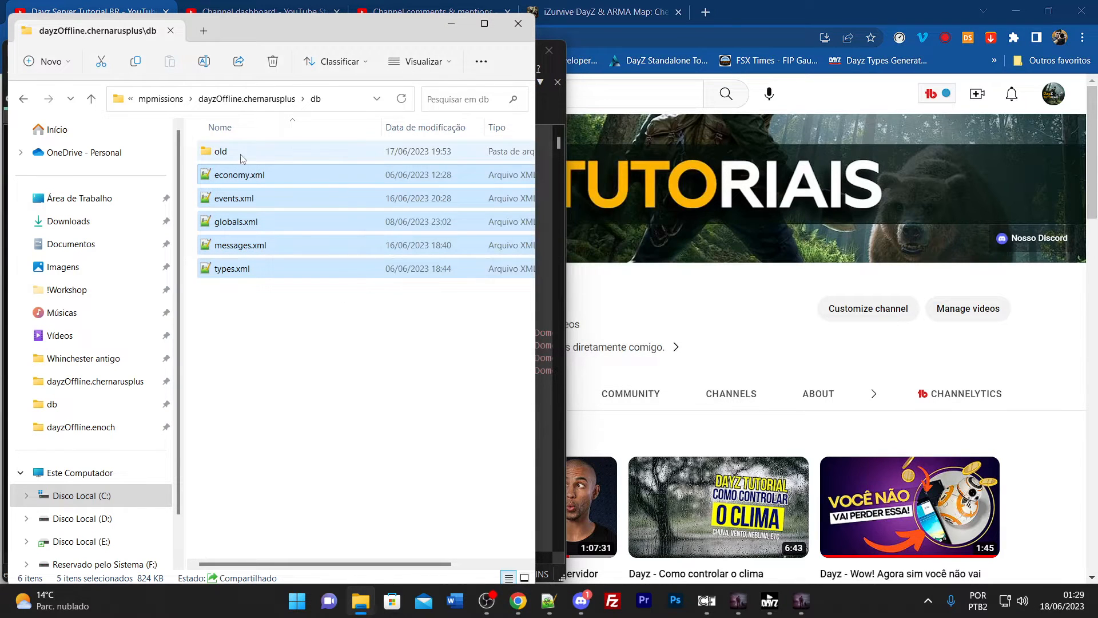
mouse_move(244, 158)
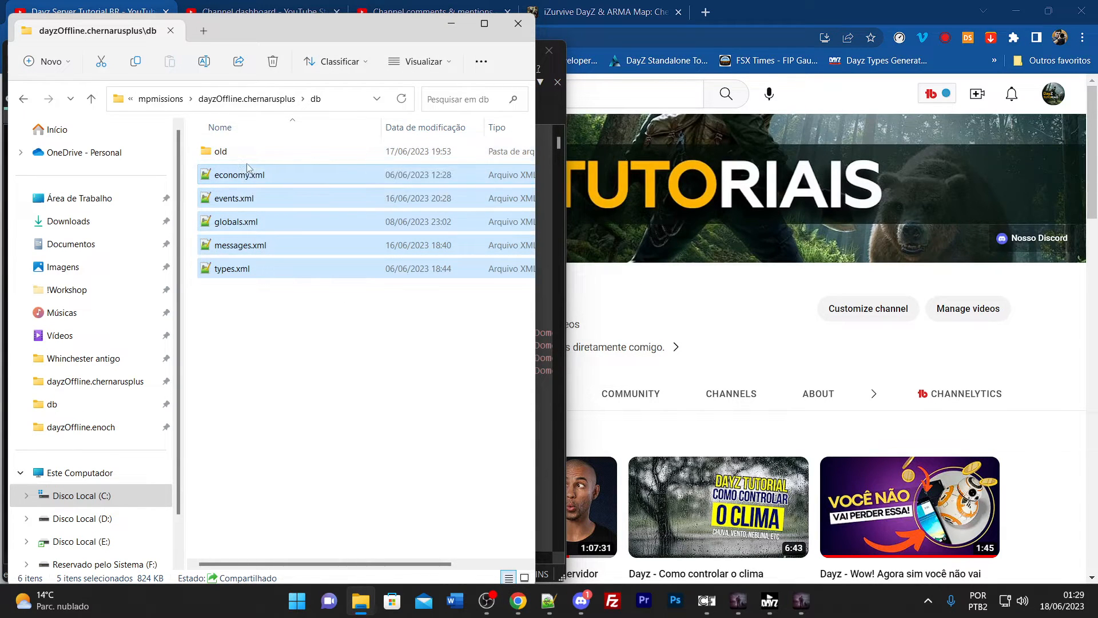
left_click(290, 261)
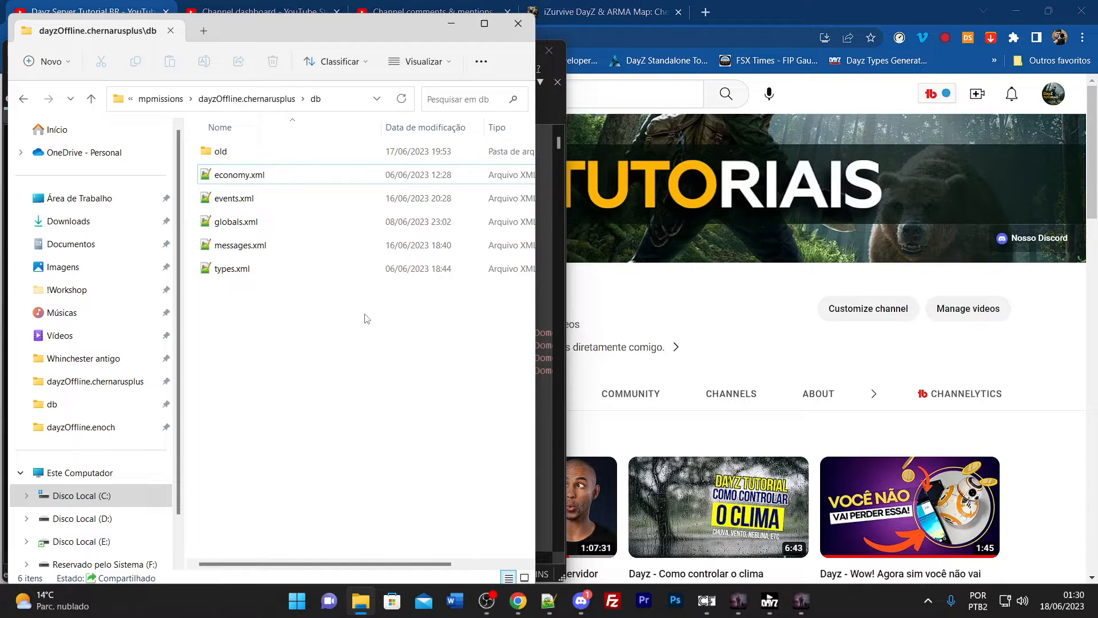
- Open events.xml in Notepad++ and copy the complete AnimalBear event block, including its closing event tag
double_click(286, 199)
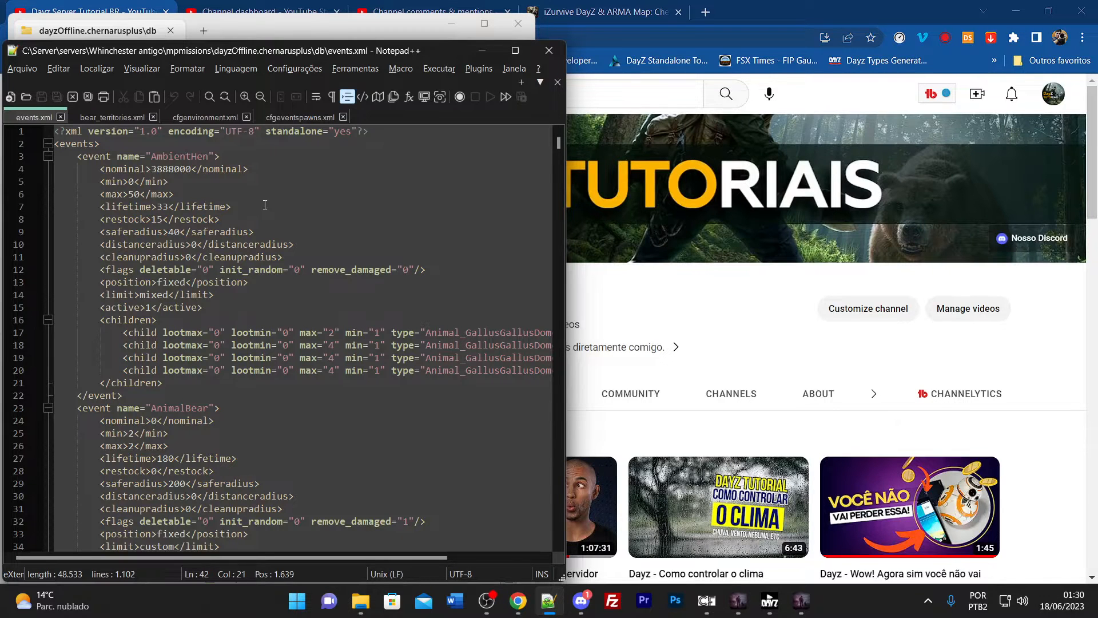
scroll(264, 202, "down", 5)
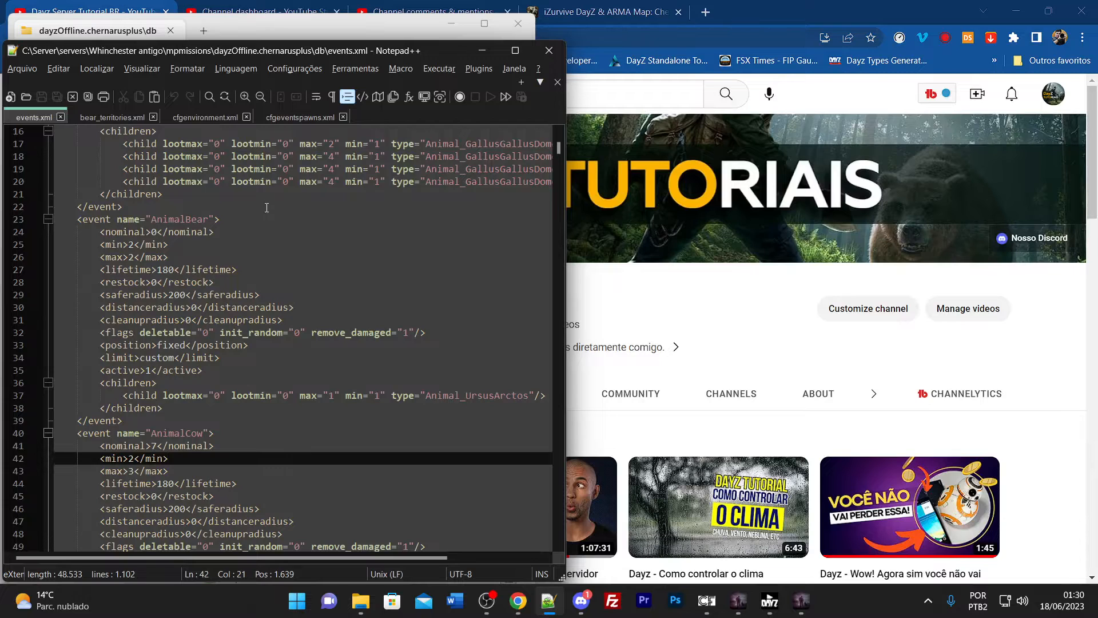
scroll(267, 207, "down", 1)
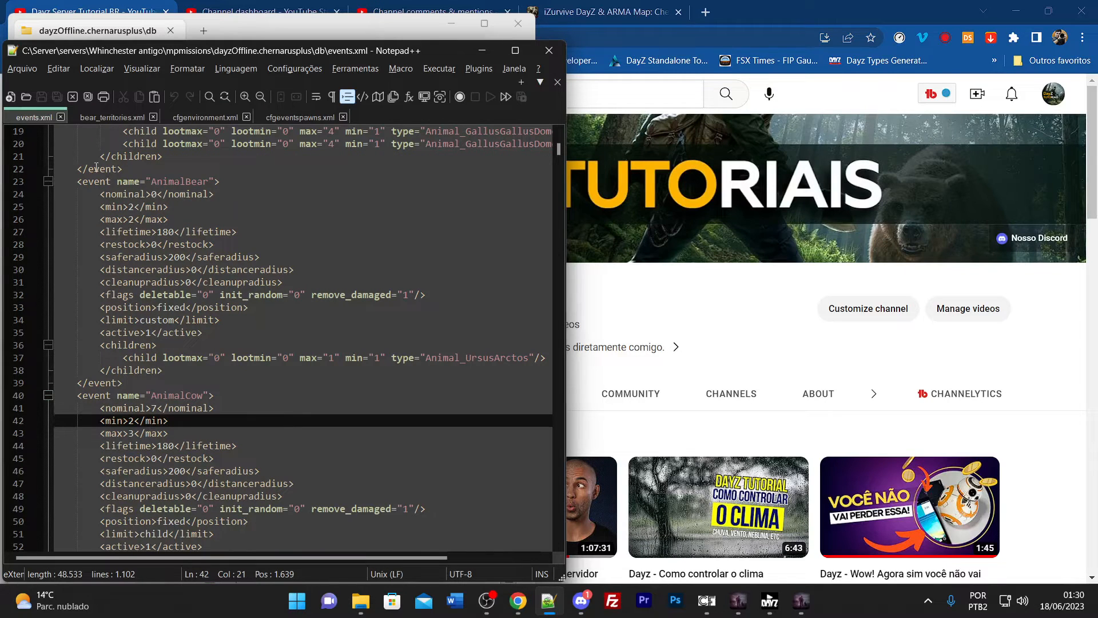
left_click(76, 182)
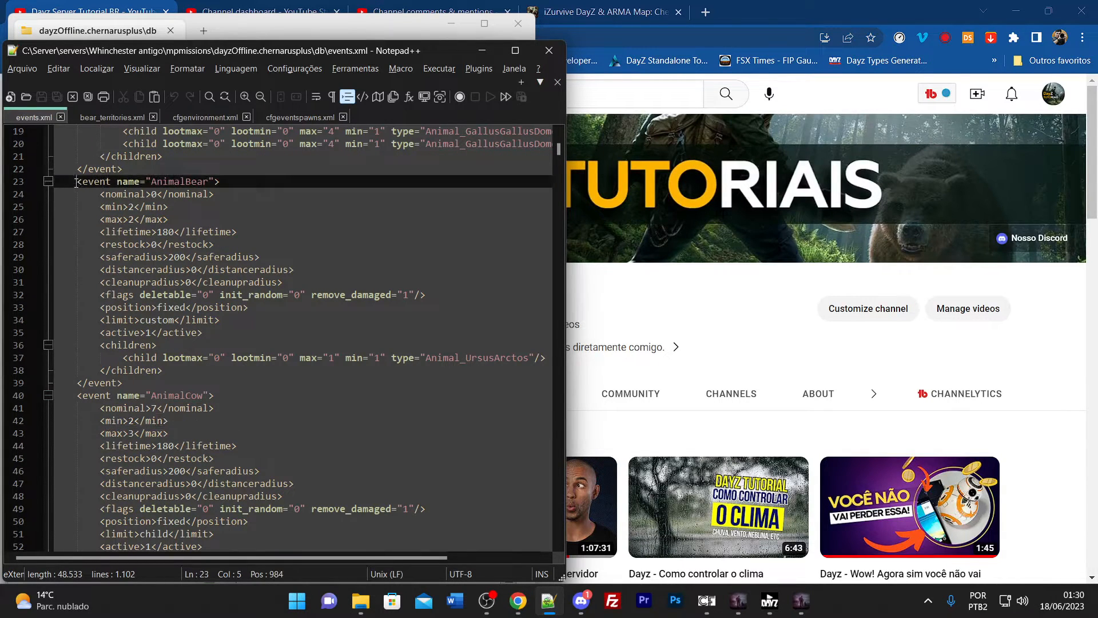
left_click(145, 383, "shift")
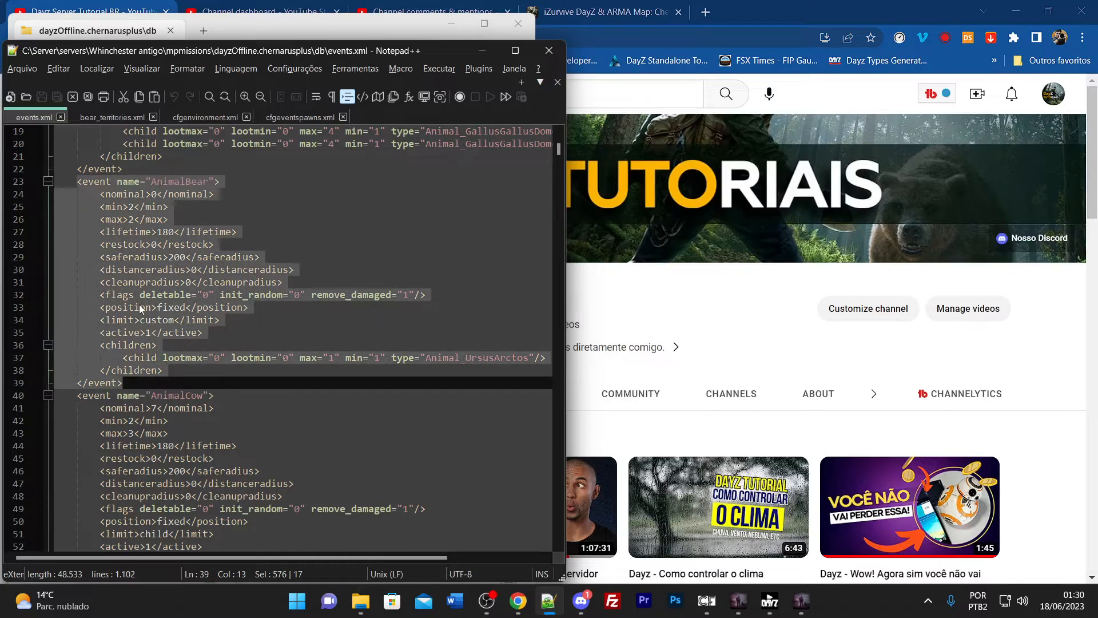
left_click(120, 232)
left_click(152, 180)
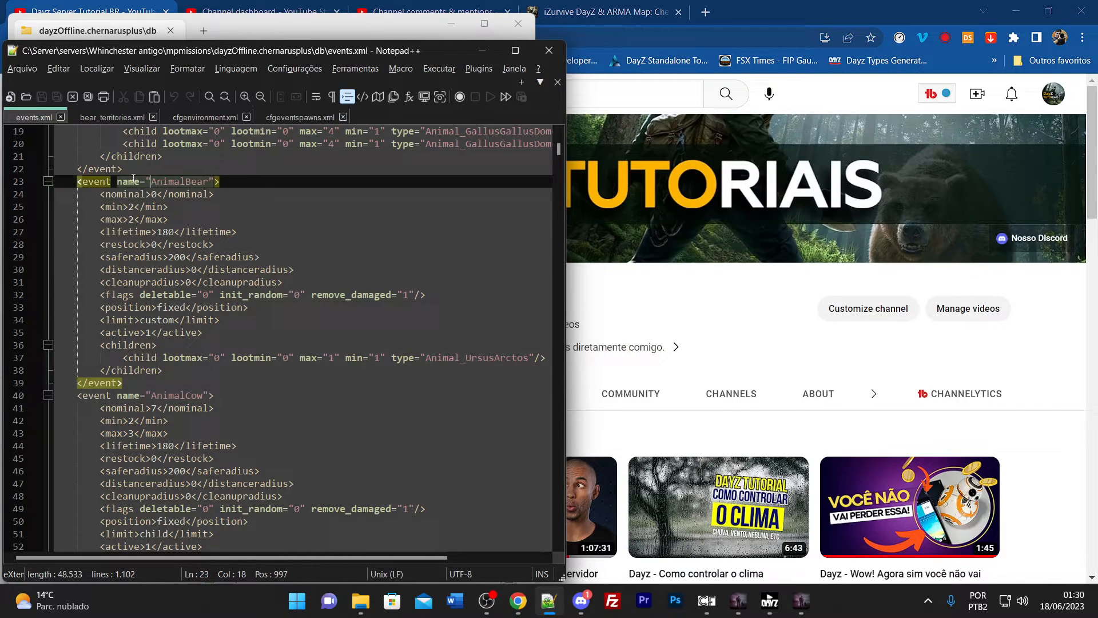
left_click(81, 189)
left_click(94, 181)
left_click(99, 185)
left_click_drag(77, 181, 148, 380)
key("ctrl+c")
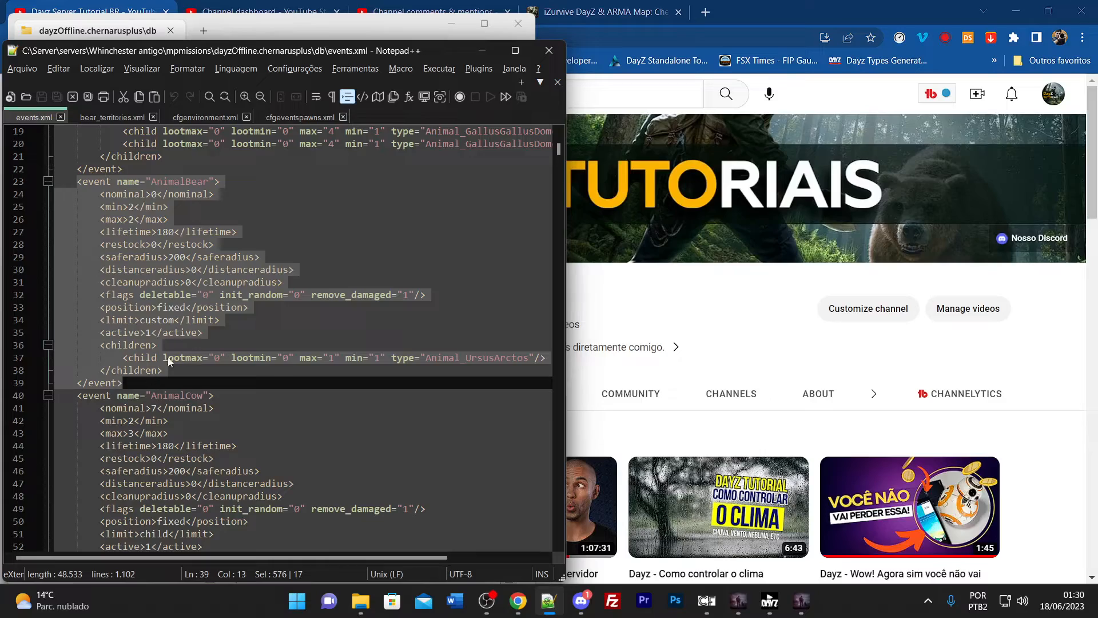
- Paste the copied AnimalBear event block on a new line between the last event and the closing events tag, with blank lines around it
scroll(167, 357, "down", 10)
scroll(572, 172, "down", 1)
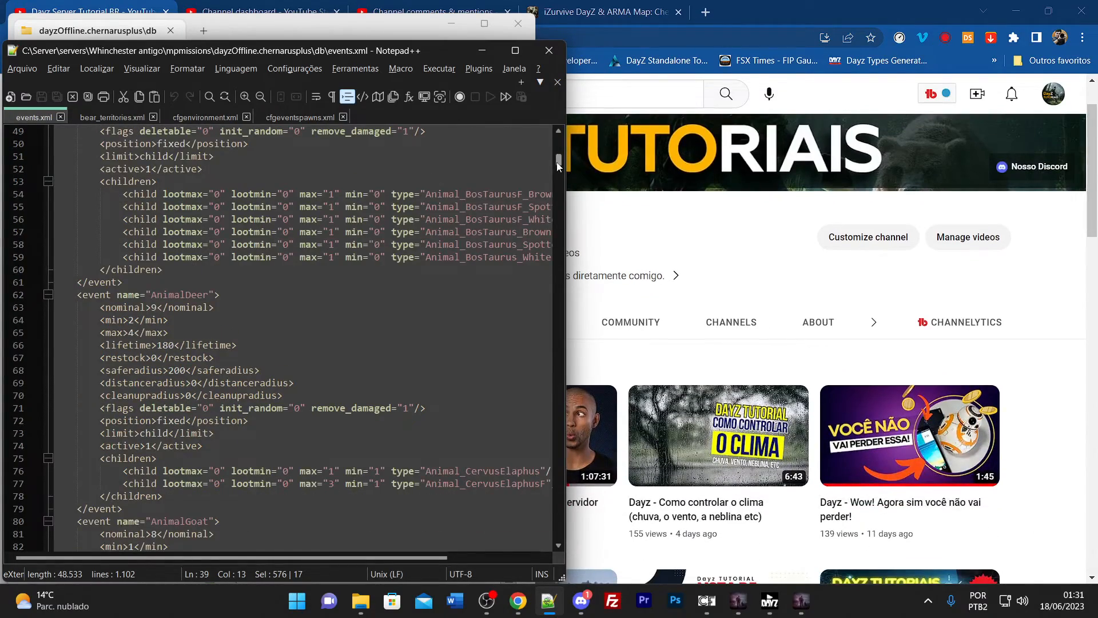
left_click_drag(559, 167, 557, 544)
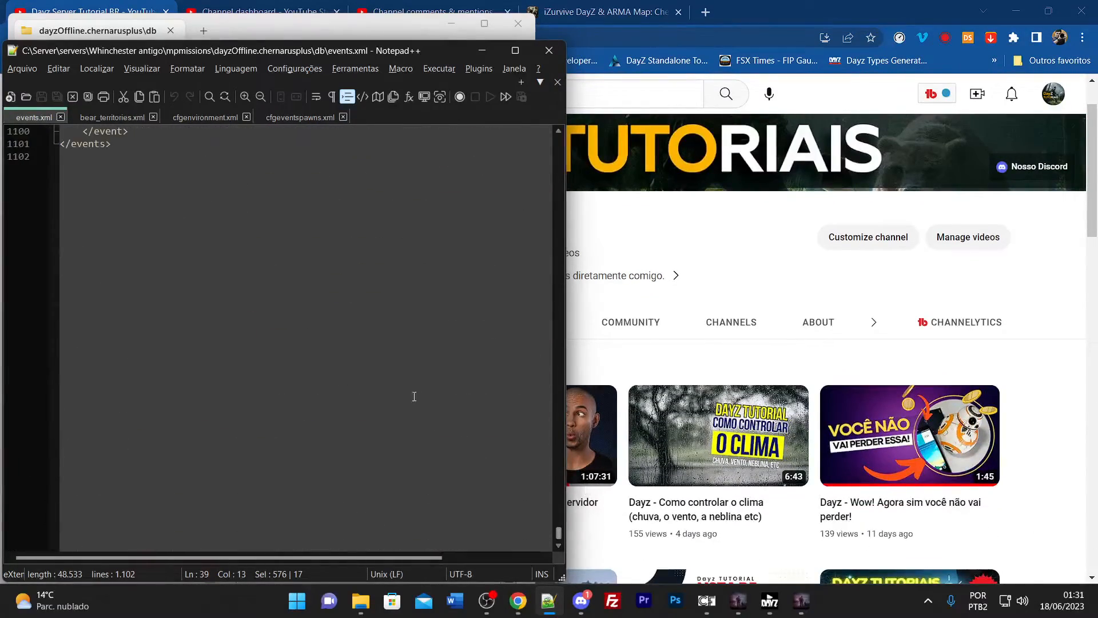
scroll(222, 362, "up", 6)
left_click(135, 373)
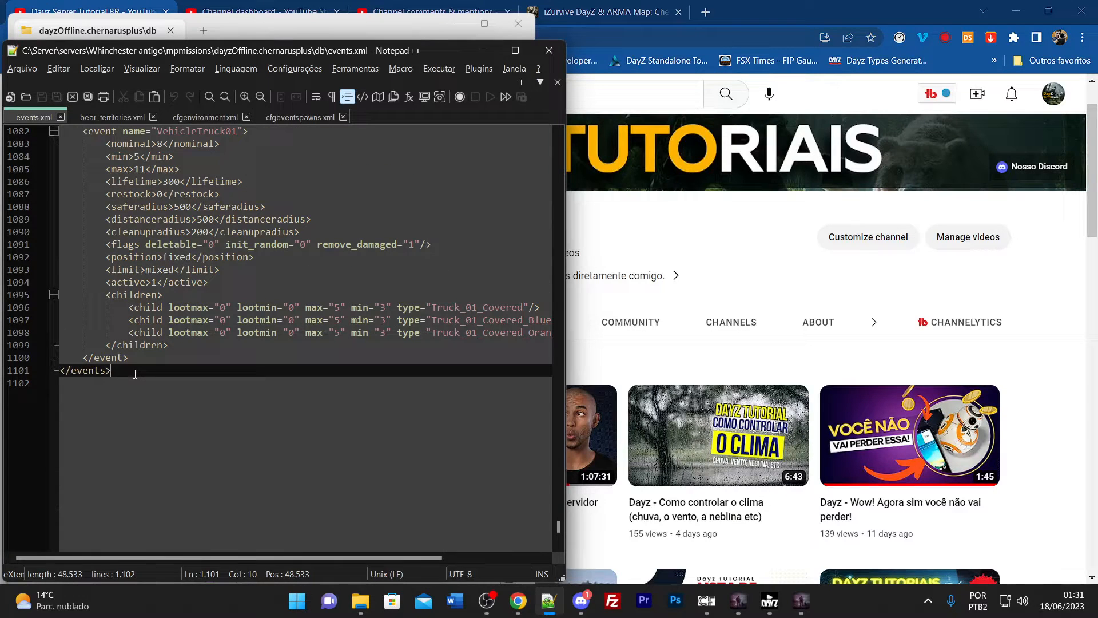
left_click(84, 373)
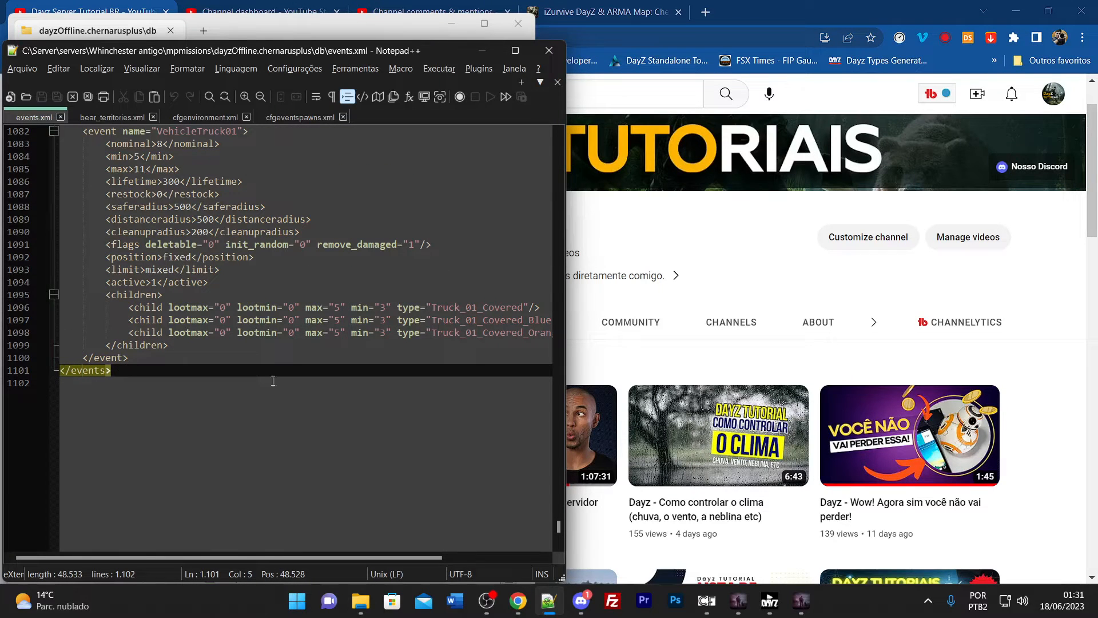
left_click_drag(559, 526, 585, 545)
scroll(441, 421, "up", 6)
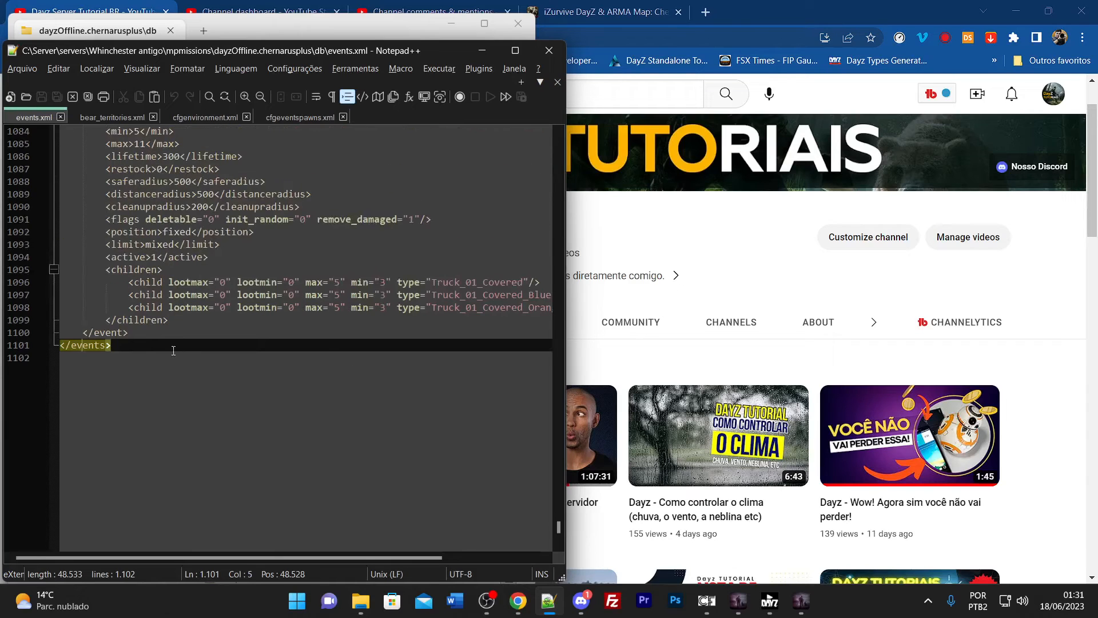
left_click(143, 331)
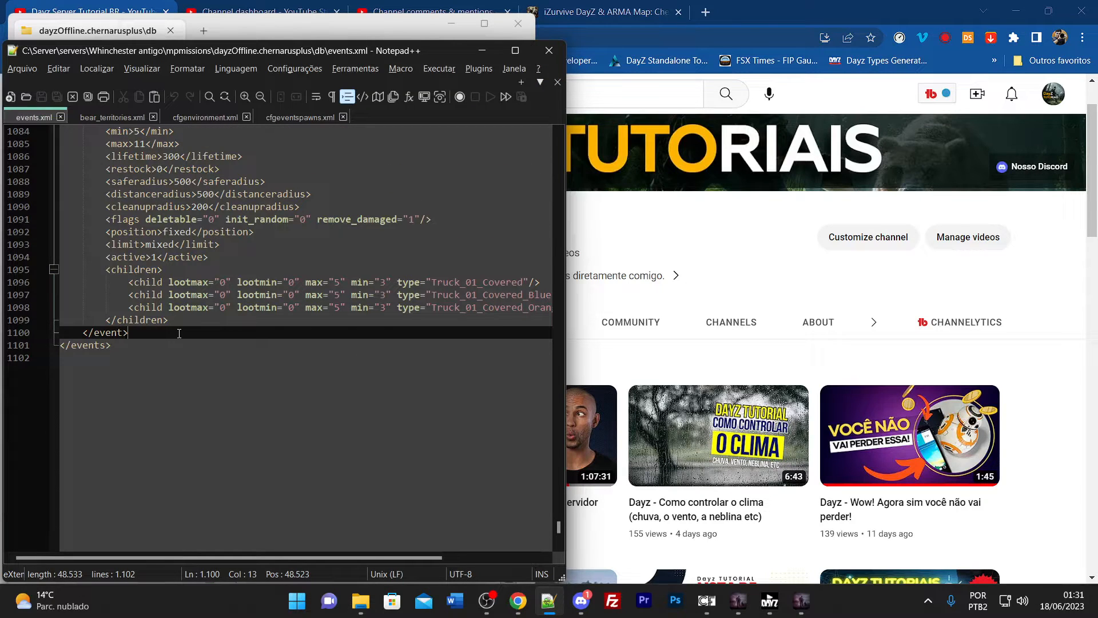
key("Return")
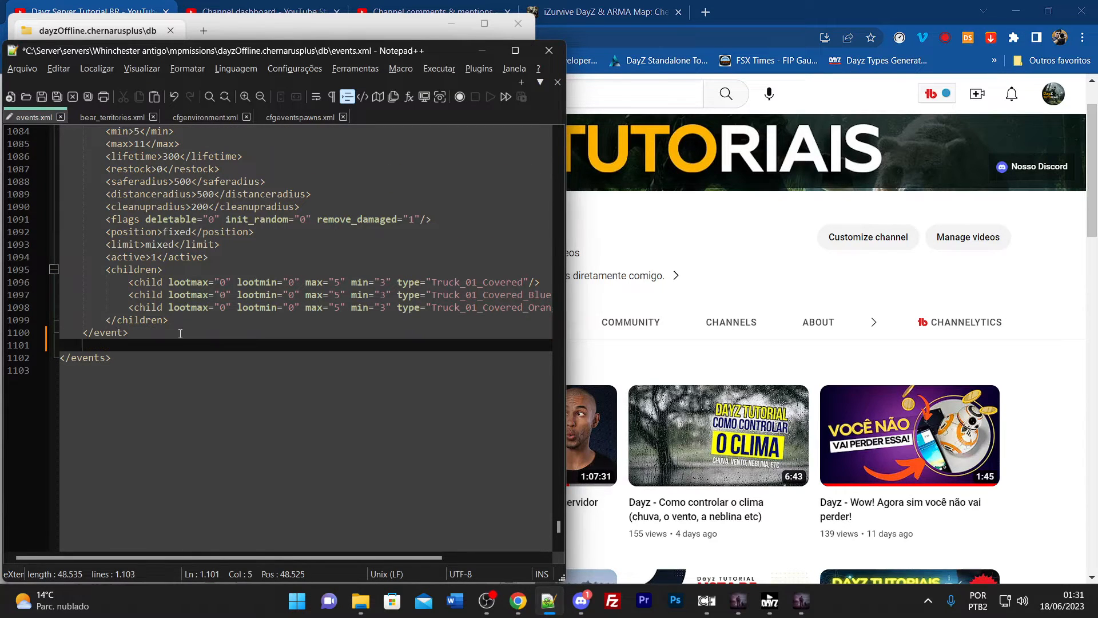
key("Return")
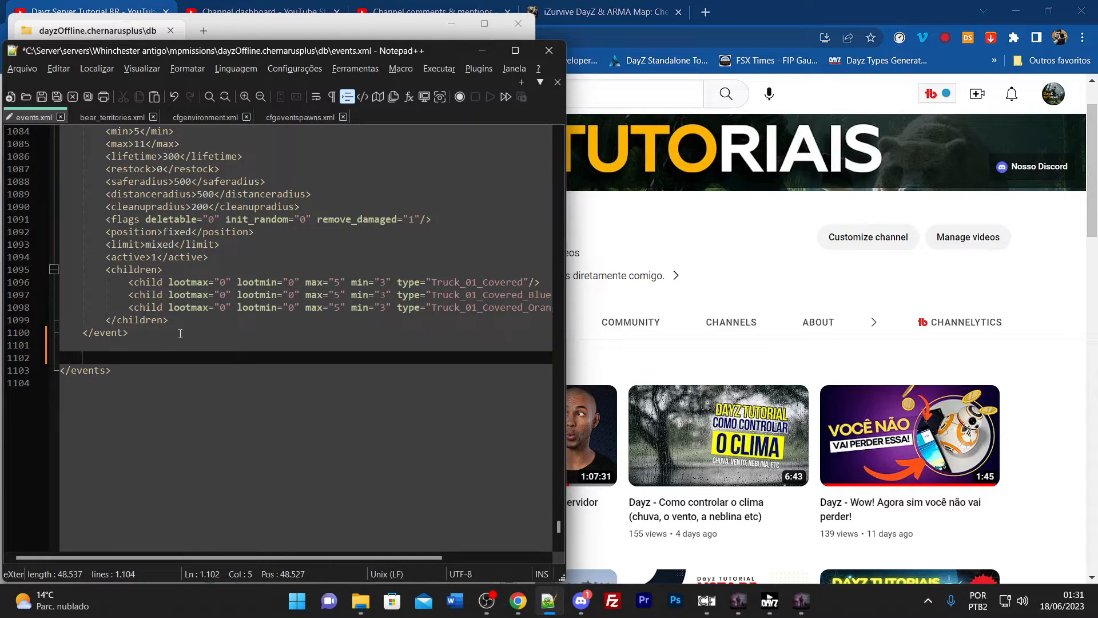
key("Return")
key("Up")
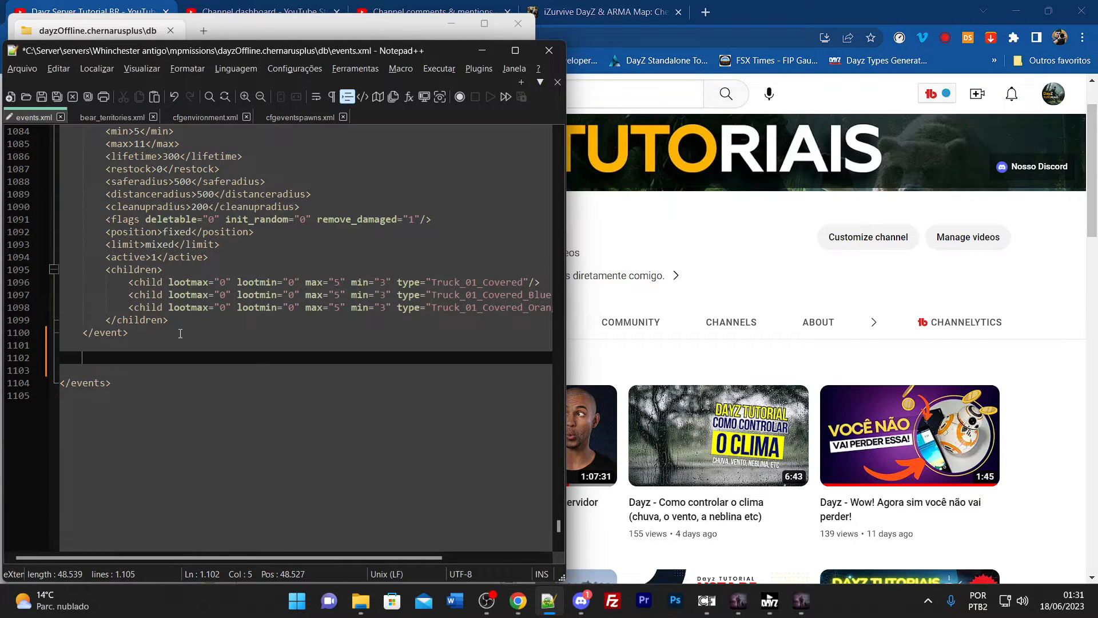
key("ctrl+v")
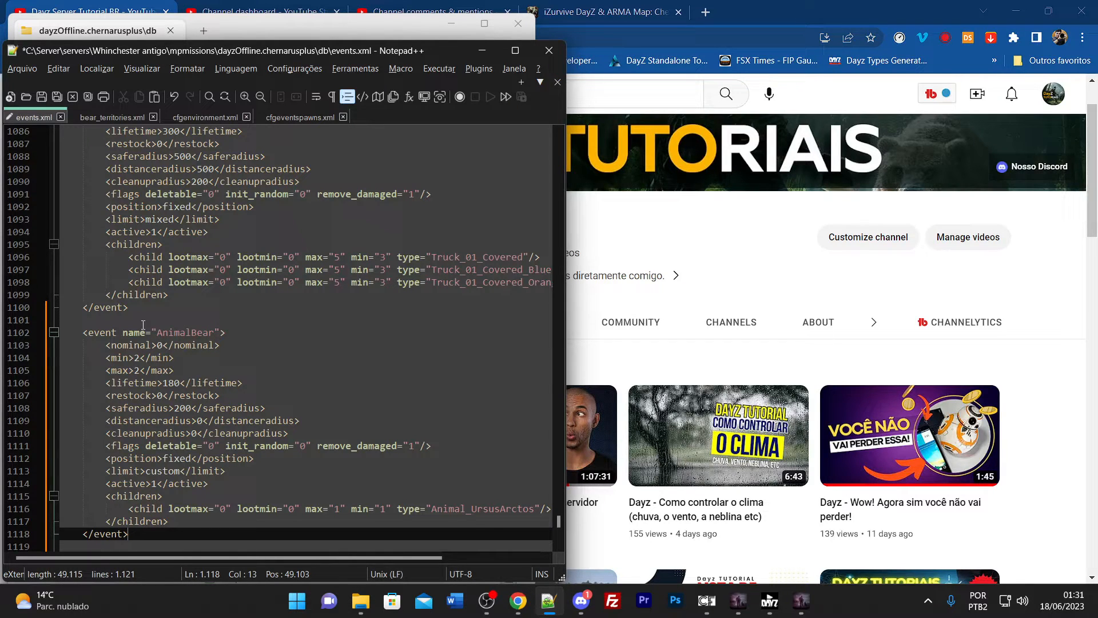
- Check the pasted event's name prefix, and search events.xml for "zmb" to locate a zombie event
double_click(162, 335)
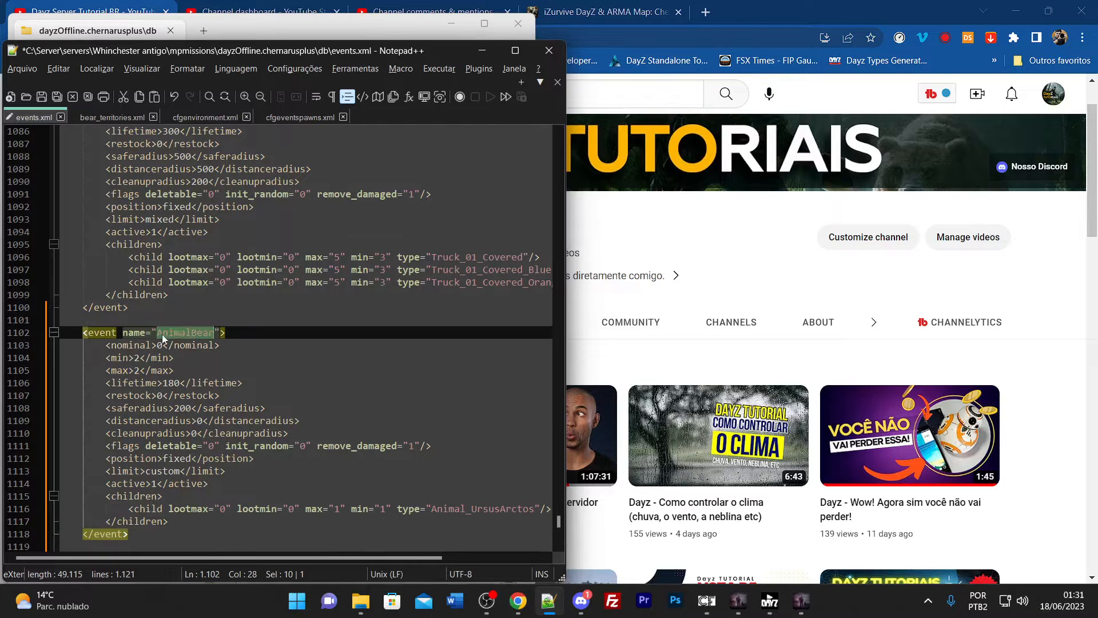
left_click(180, 333)
left_click_drag(156, 335, 190, 337)
scroll(194, 338, "up", 20)
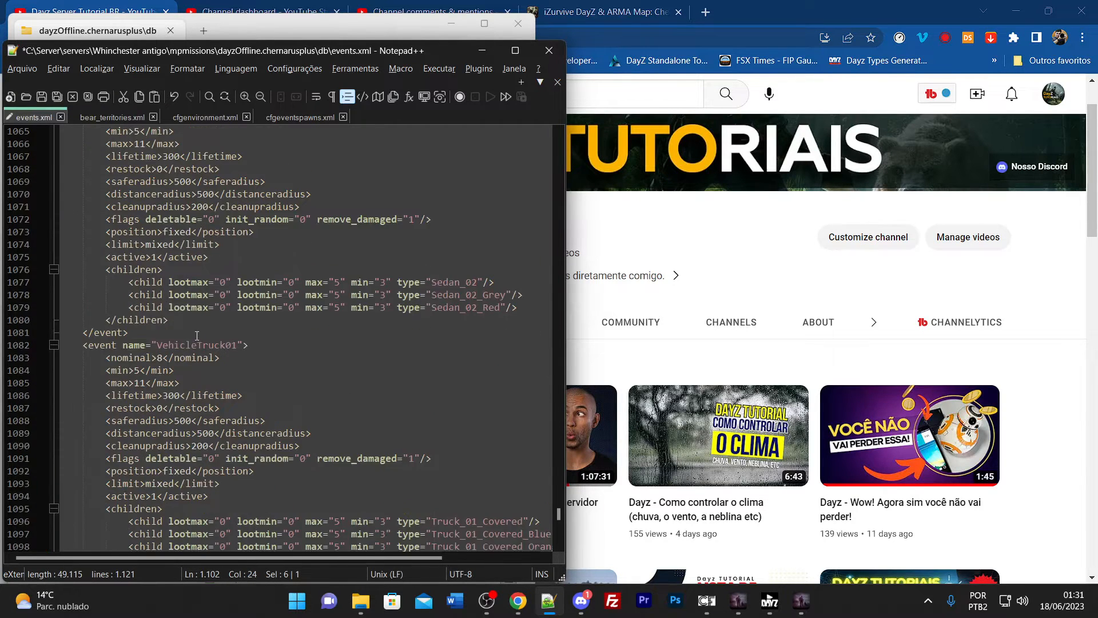
scroll(209, 341, "up", 5)
key("ctrl+f")
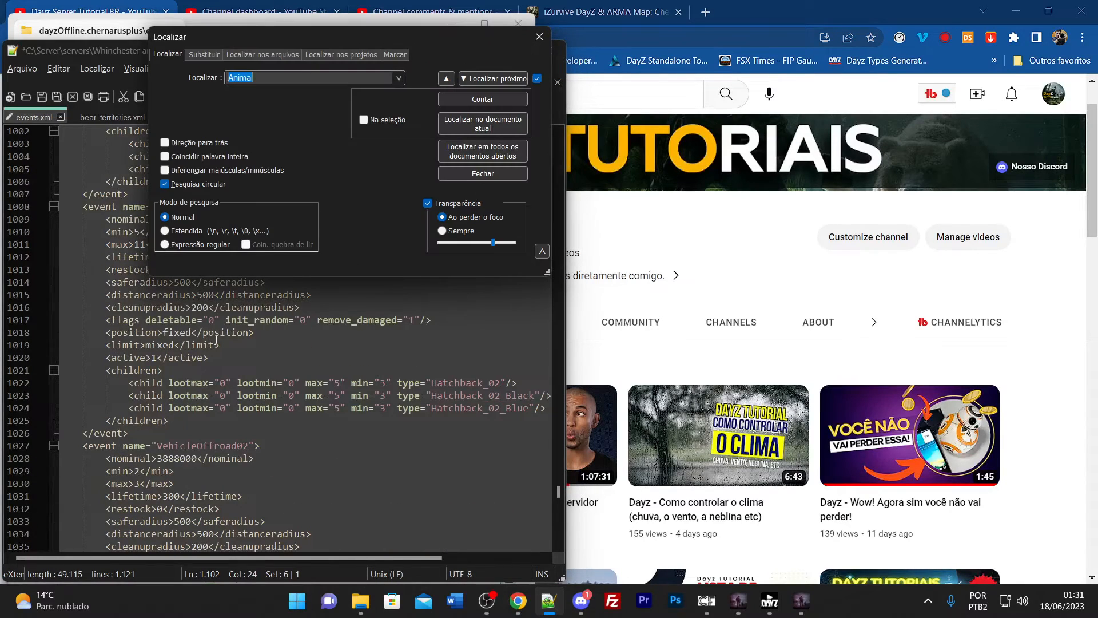
type("zmb")
key("Return")
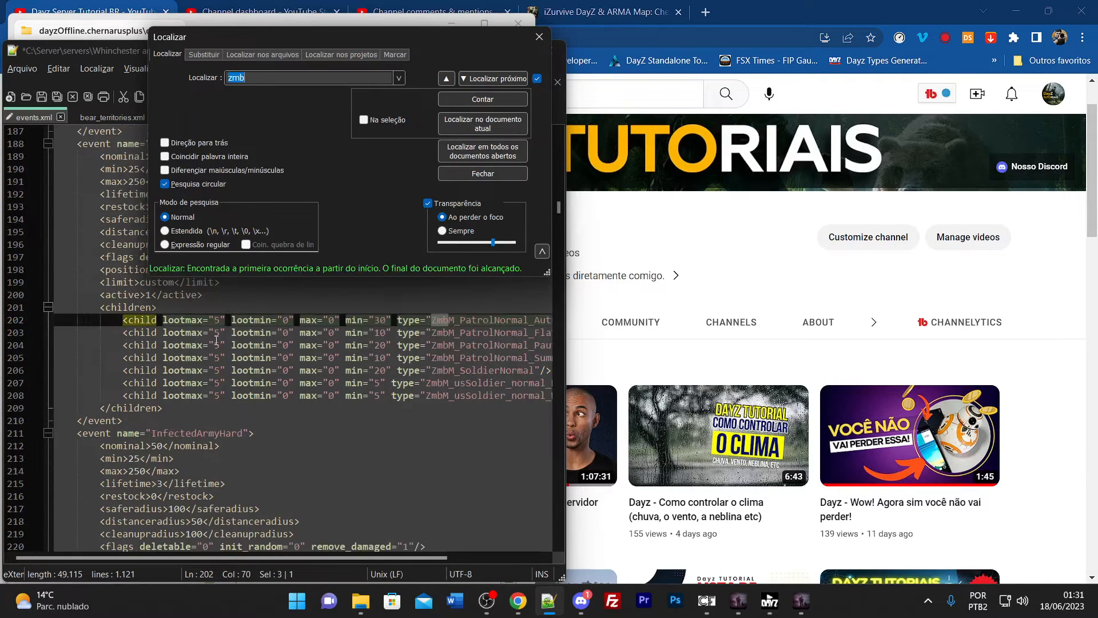
left_click(539, 37)
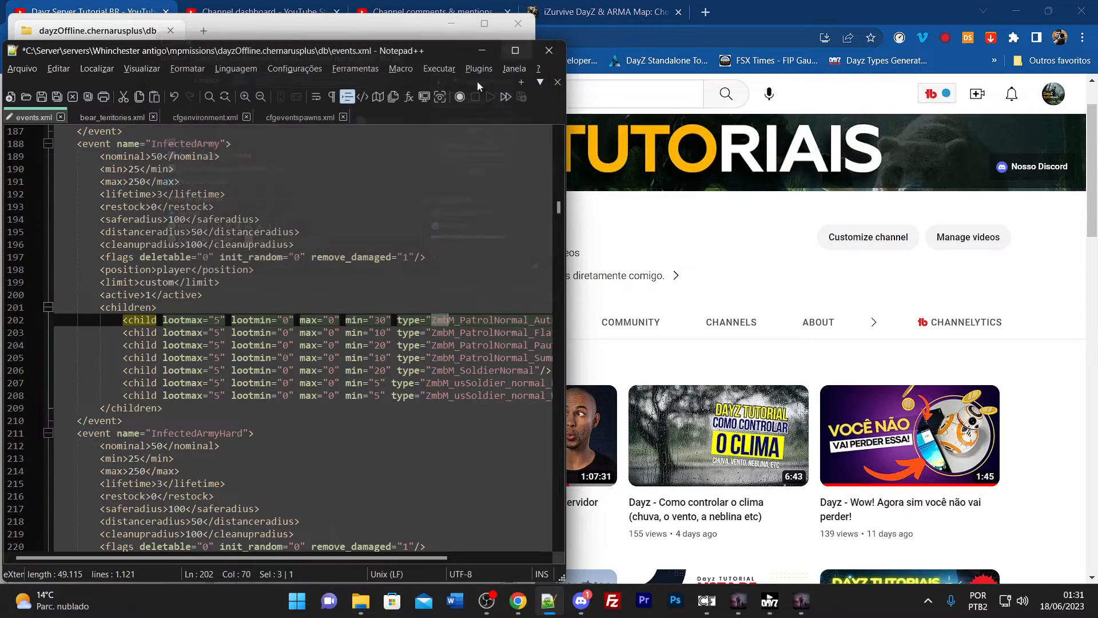
- Compare the InfectedArmy event's name with the zombie types listed among its children
scroll(400, 338, "up", 3)
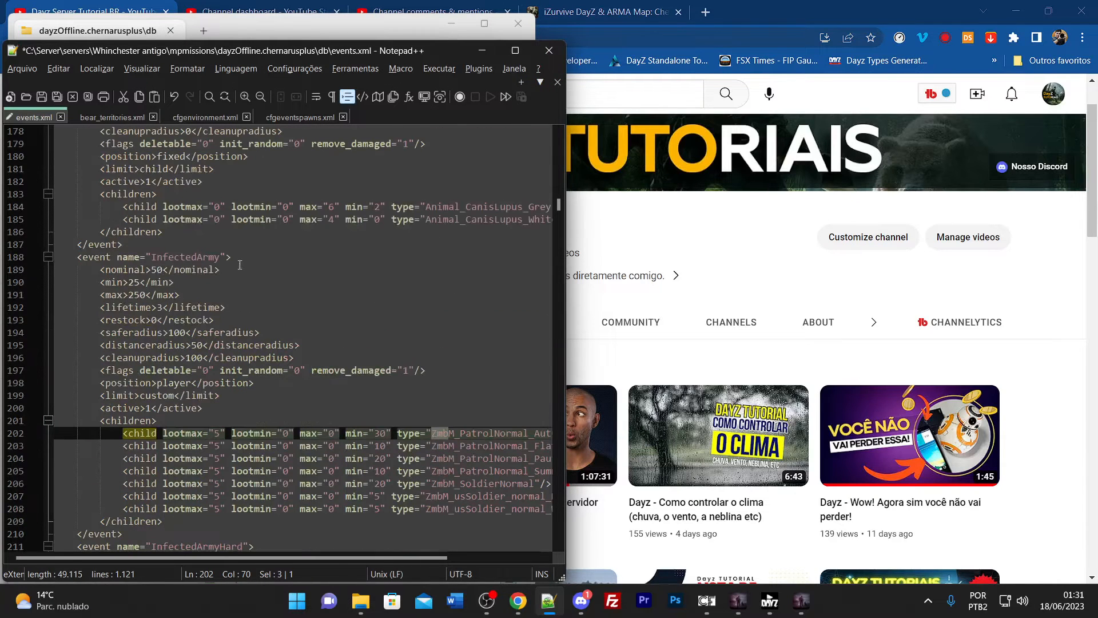
left_click(214, 258)
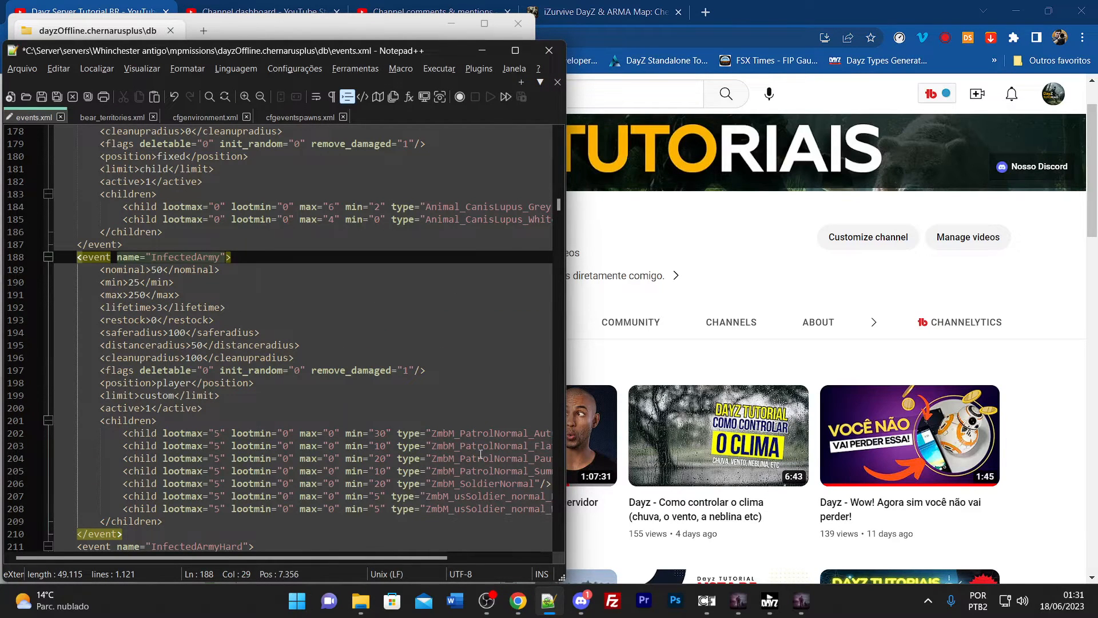
double_click(478, 434)
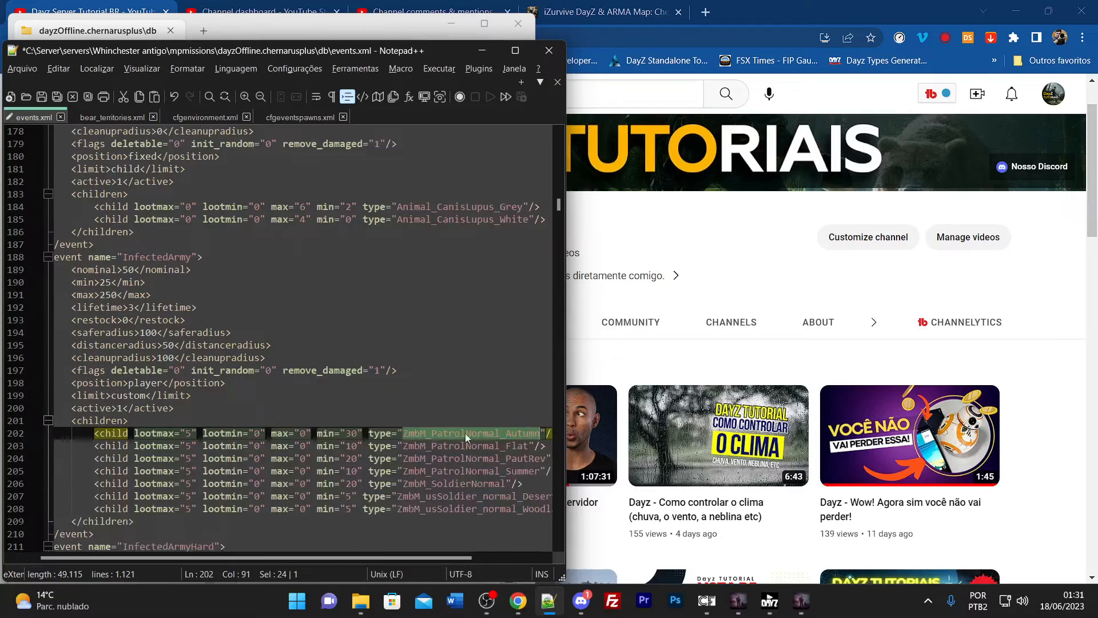
double_click(133, 257)
- Examine the names of the animal events from AnimalWolf back to AnimalCow for their shared prefix
scroll(143, 189, "up", 4)
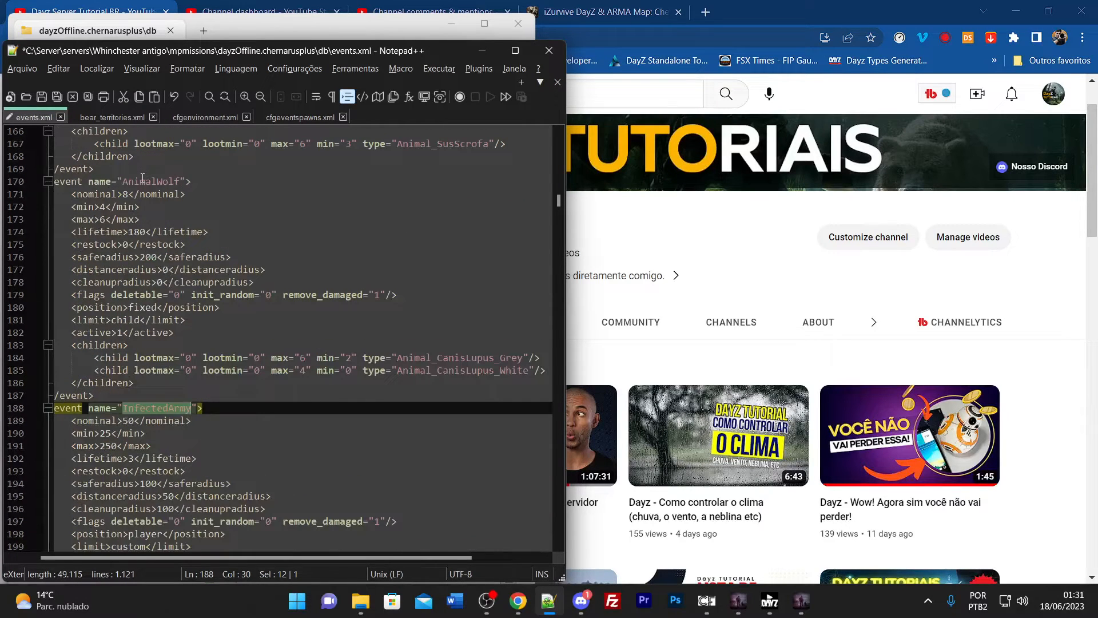
double_click(145, 182)
scroll(168, 221, "up", 7)
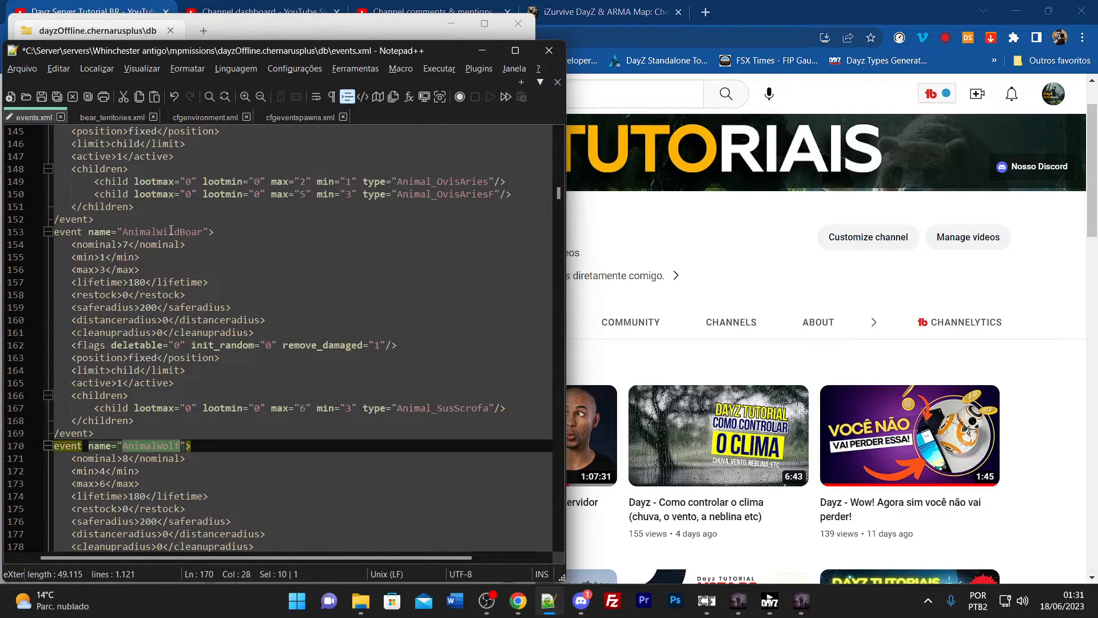
double_click(170, 231)
scroll(194, 246, "up", 5)
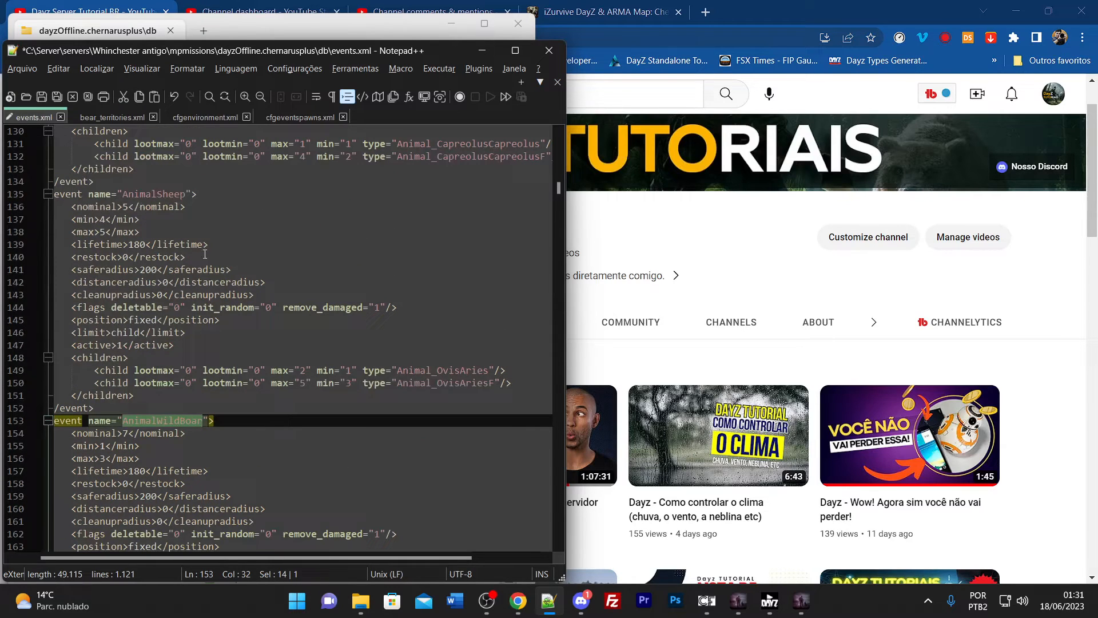
left_click(175, 203)
scroll(177, 217, "up", 7)
left_click(185, 224)
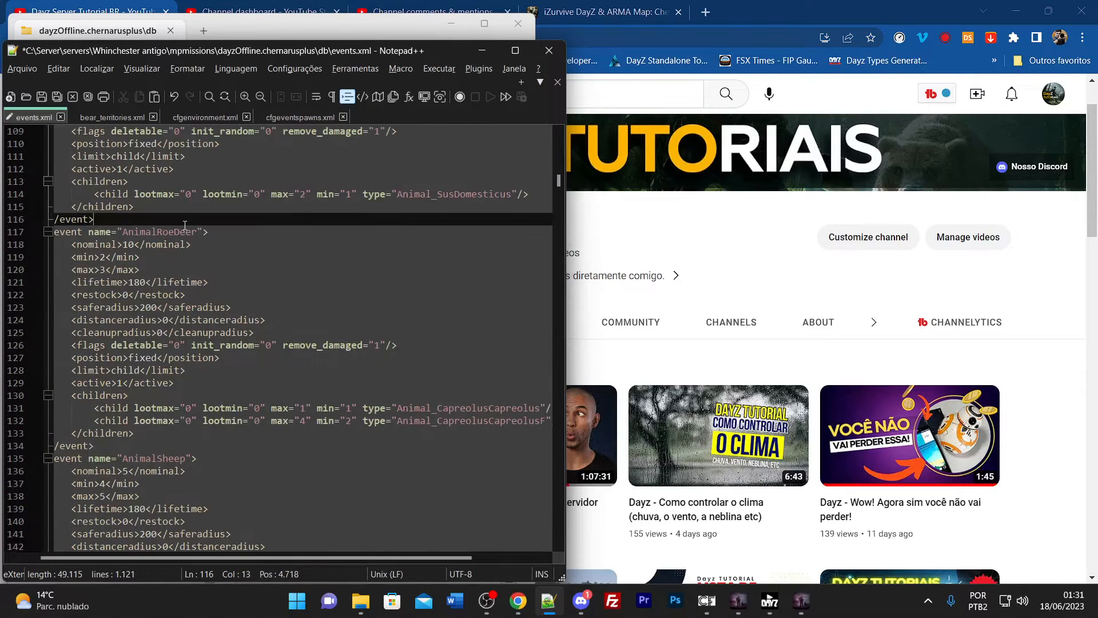
scroll(185, 229, "up", 6)
double_click(169, 243)
scroll(188, 251, "up", 3)
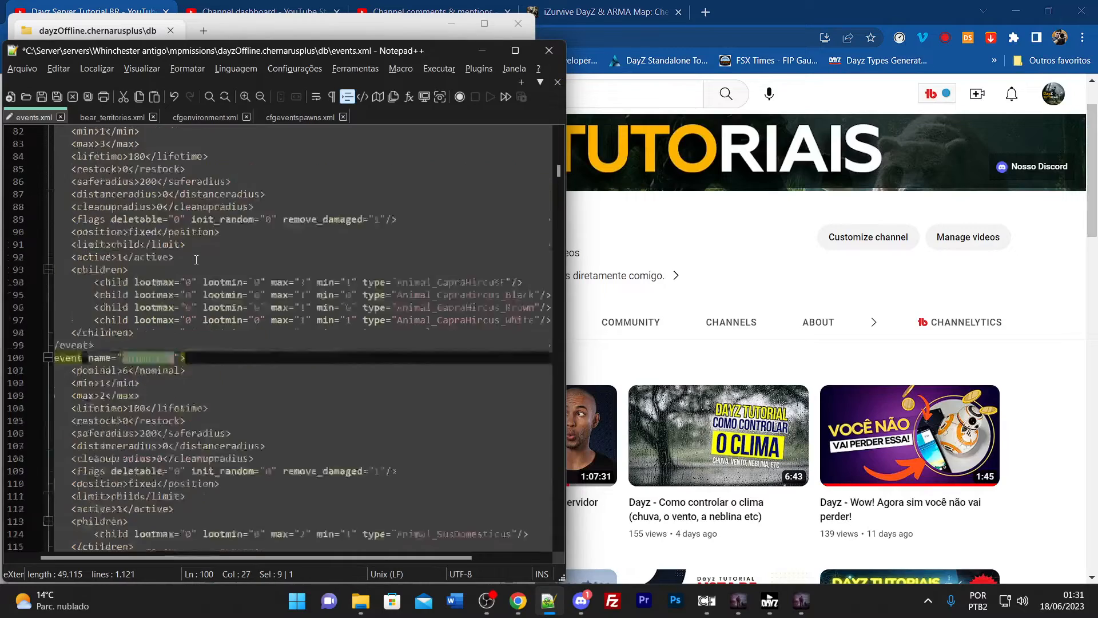
scroll(196, 258, "up", 3)
double_click(151, 219)
scroll(216, 255, "up", 5)
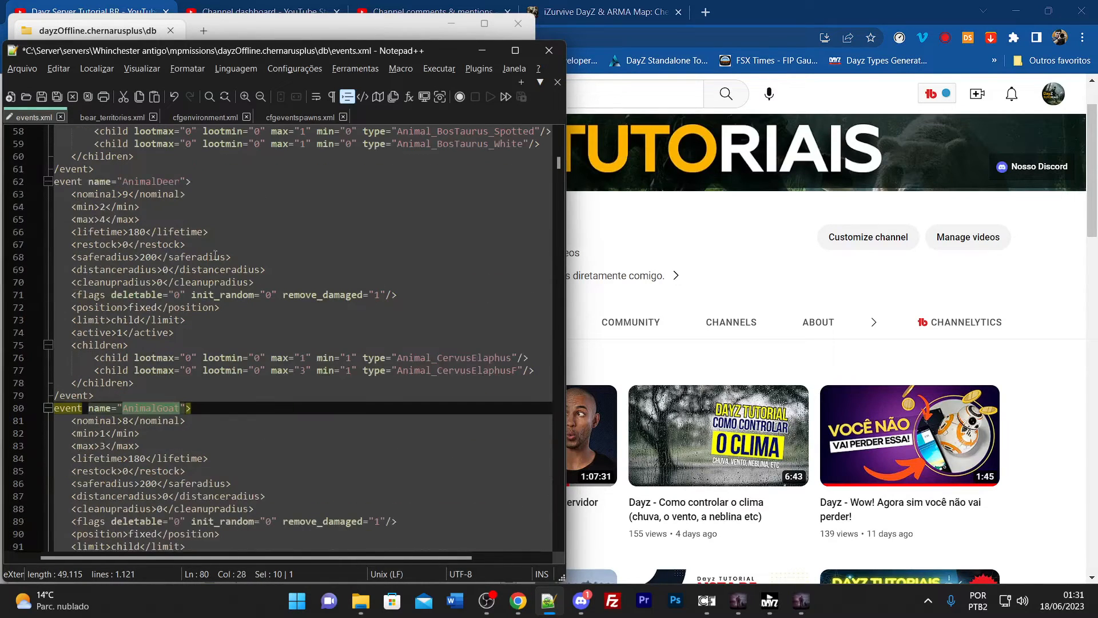
double_click(166, 182)
scroll(172, 229, "up", 9)
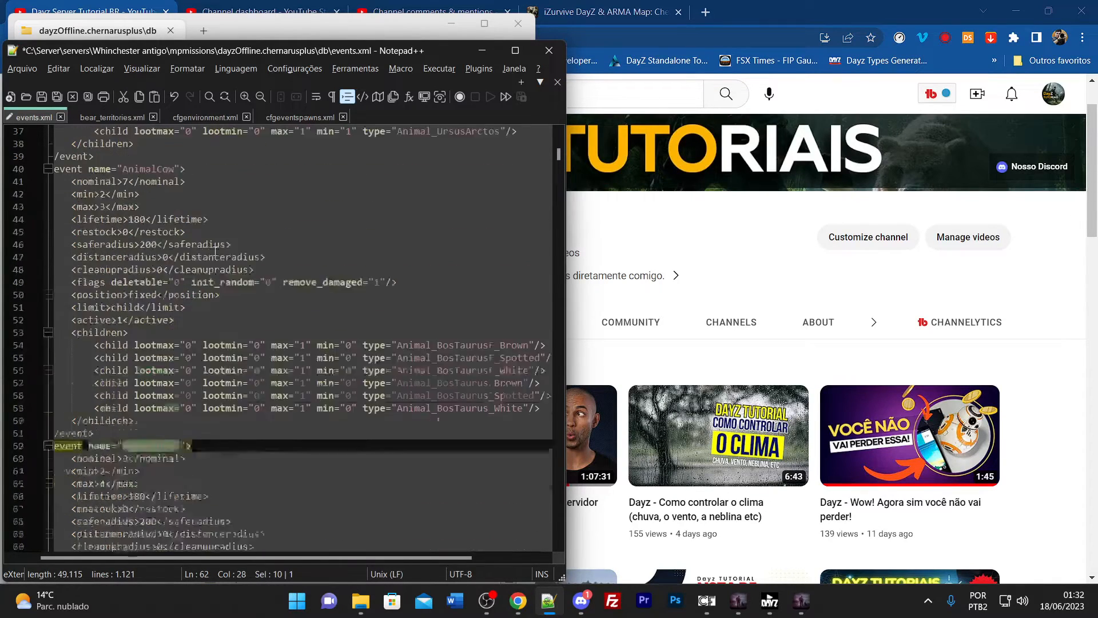
double_click(171, 244)
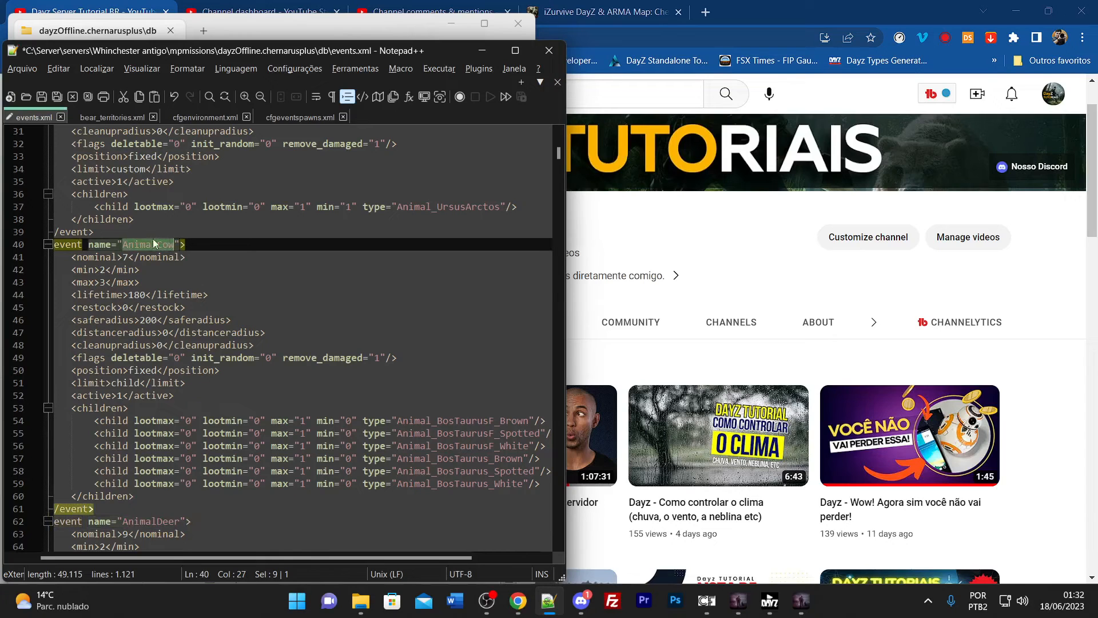
left_click(127, 246)
left_click_drag(127, 246, 153, 247)
- Append a hyphen to the AnimalBear name of the duplicated event at the end of events.xml
left_click_drag(559, 159, 595, 528)
scroll(317, 345, "down", 2)
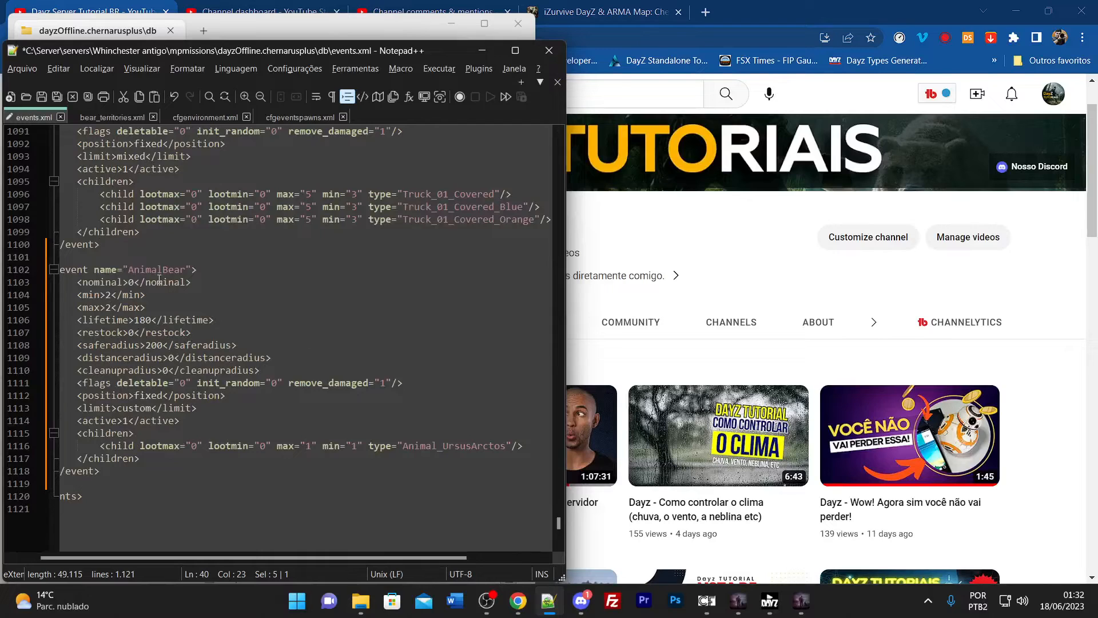
mouse_move(165, 269)
left_mouse_down()
mouse_move(129, 272)
mouse_move(186, 269)
left_mouse_up()
left_click(182, 267)
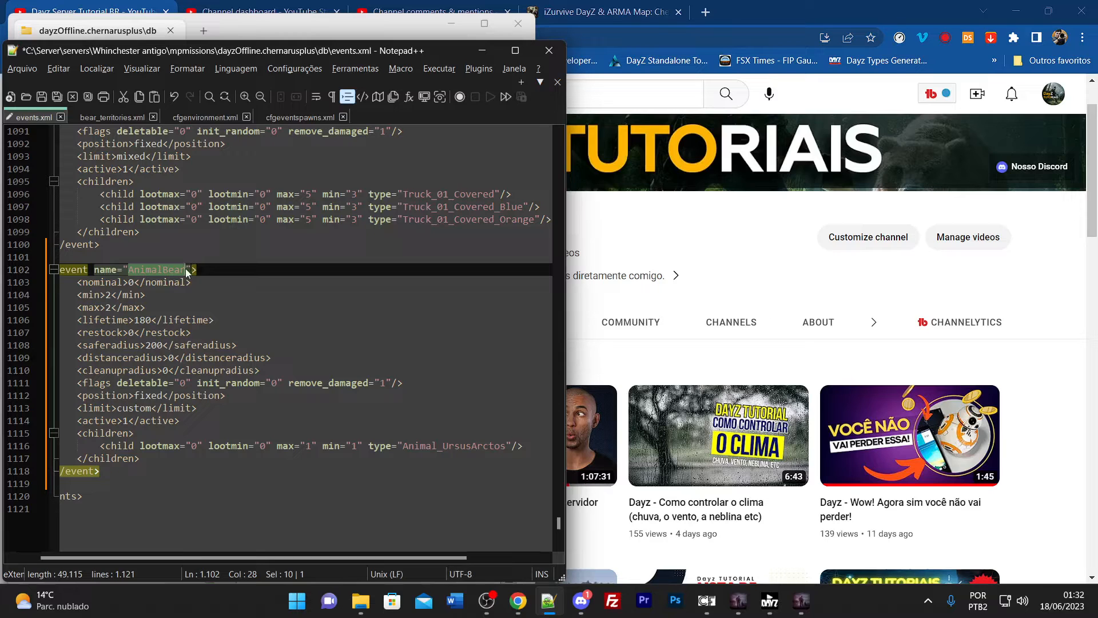
left_click(188, 269)
type("-")
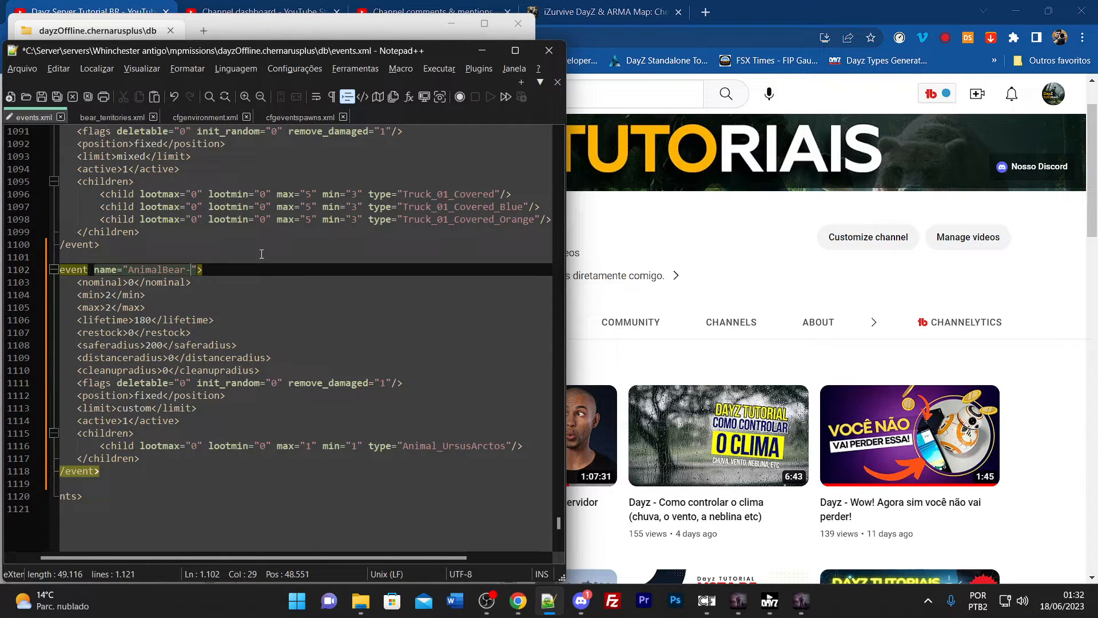
type("Cherno")
key("BackSpace")
key("BackSpace")
key("BackSpace")
key("BackSpace")
key("BackSpace")
key("BackSpace")
type("servir")
key("BackSpace")
key("BackSpace")
key("BackSpace")
key("BackSpace")
key("BackSpace")
key("BackSpace")
- Complete the duplicated event's name as AnimalBear-Celise and save events.xml
type("Celise")
key("ctrl+s")
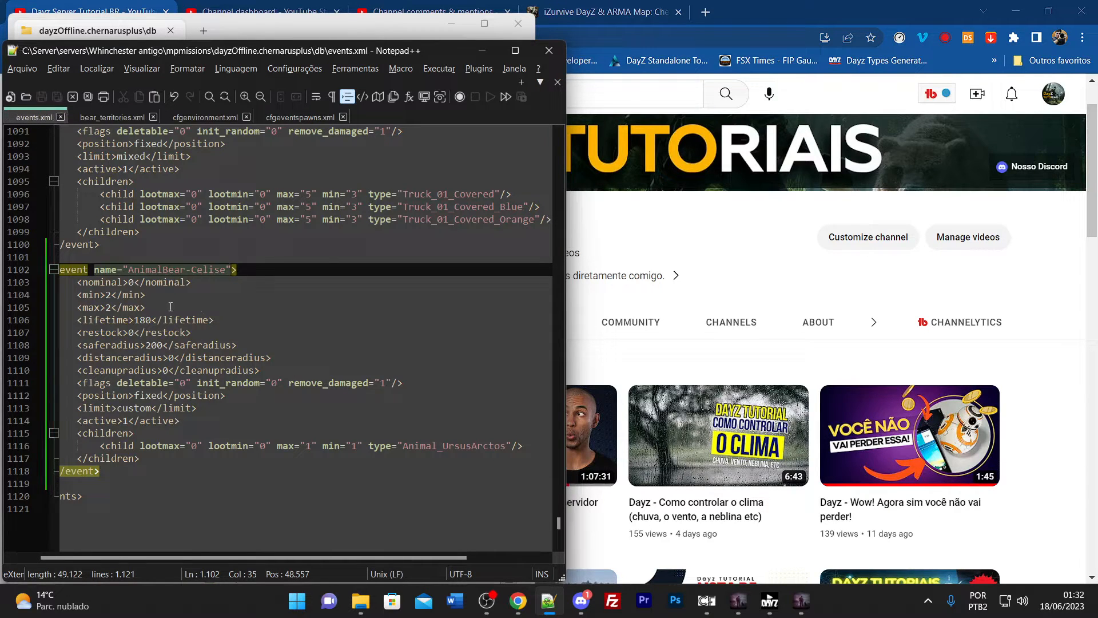
- Examine the AnimalBear-Celise event's max setting, closing tag and child type
left_click_drag(111, 307, 140, 307)
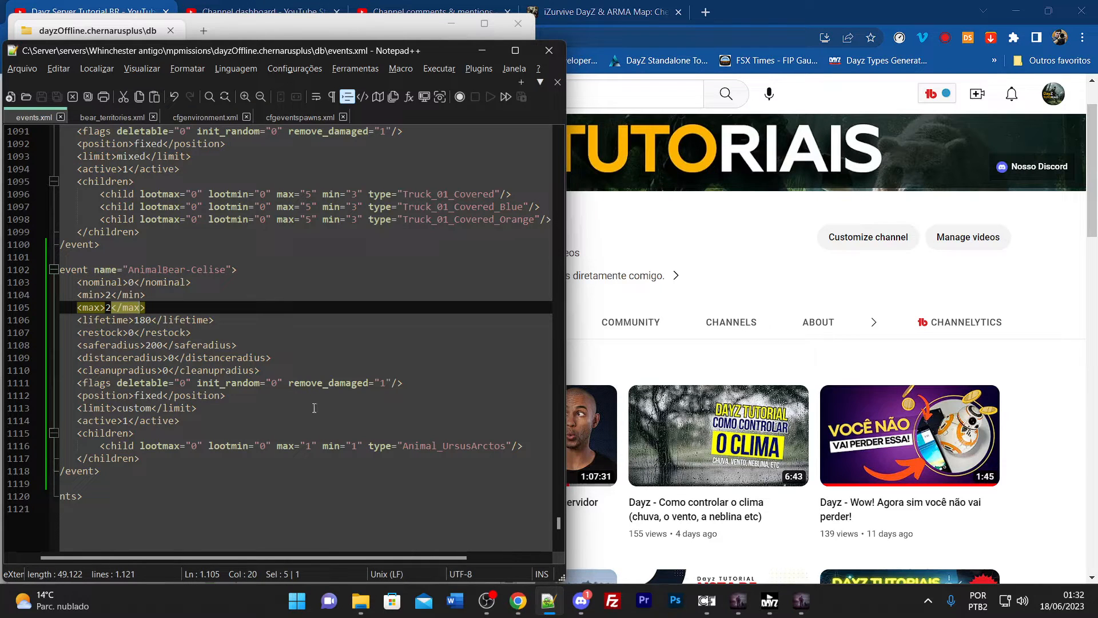
left_click(126, 466)
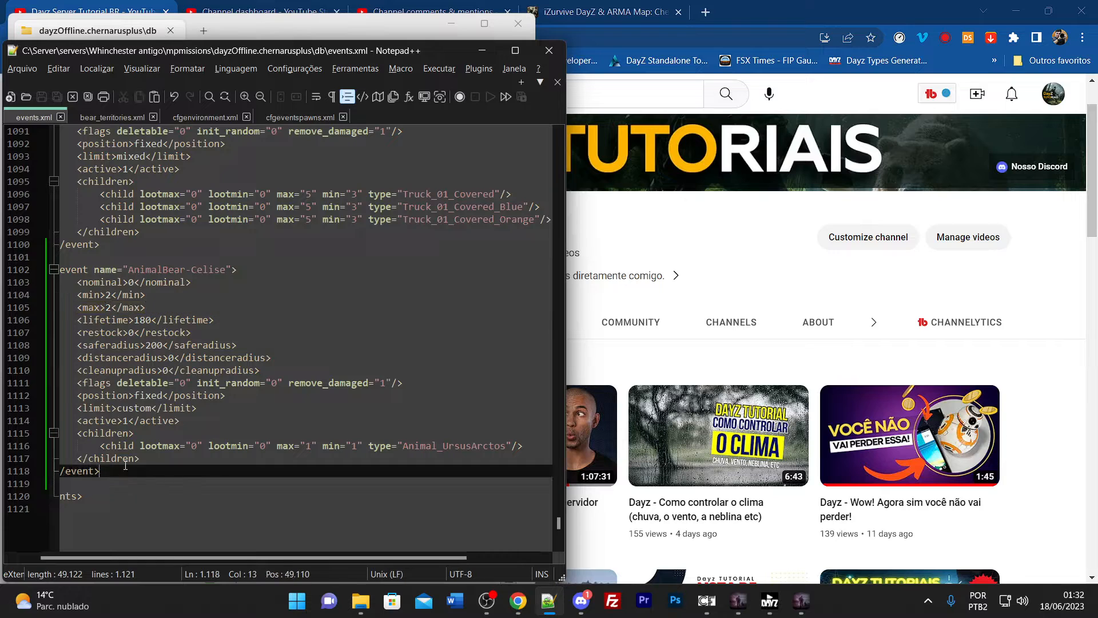
double_click(475, 447)
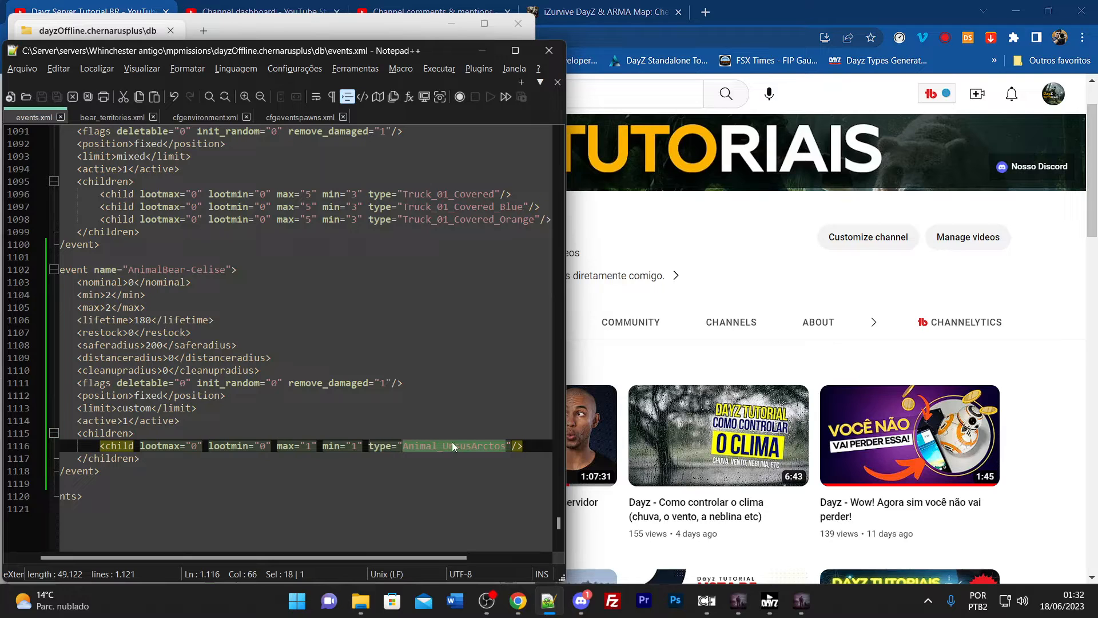
left_click(440, 459)
left_click(470, 445)
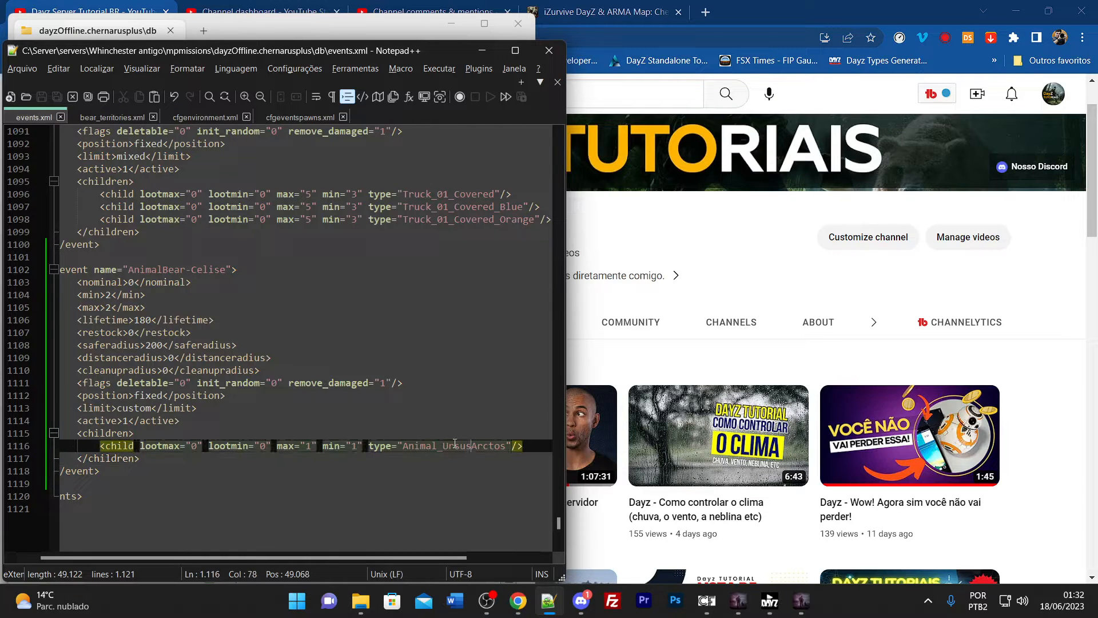
- Search Google for "dayz brutal" in a new Chrome tab and look through the results
left_click(705, 13)
type("dayz")
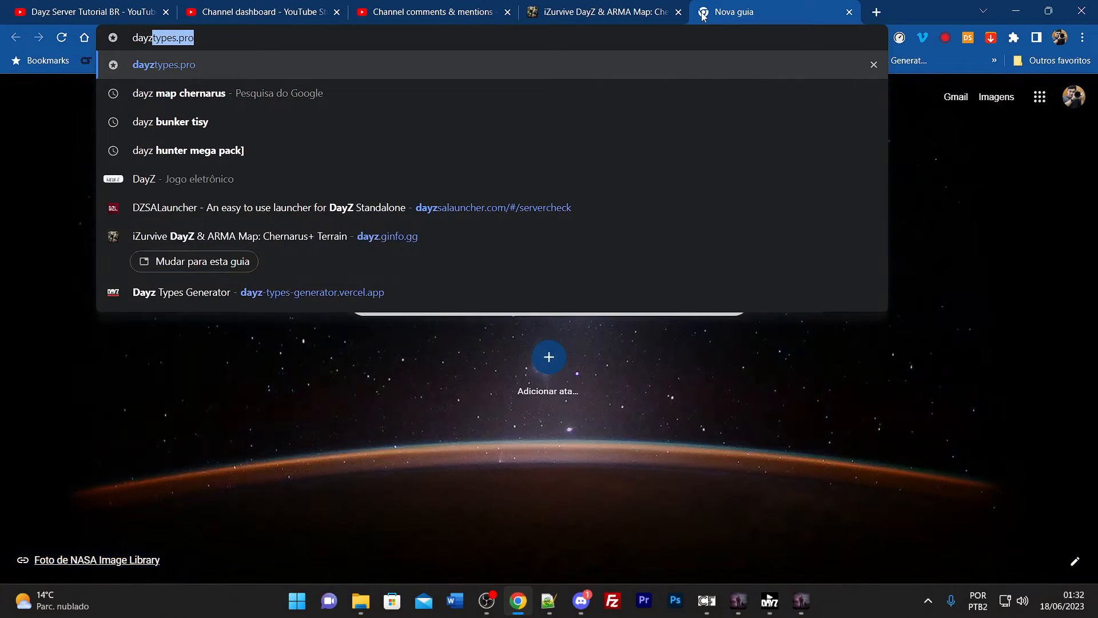
type(" burtal")
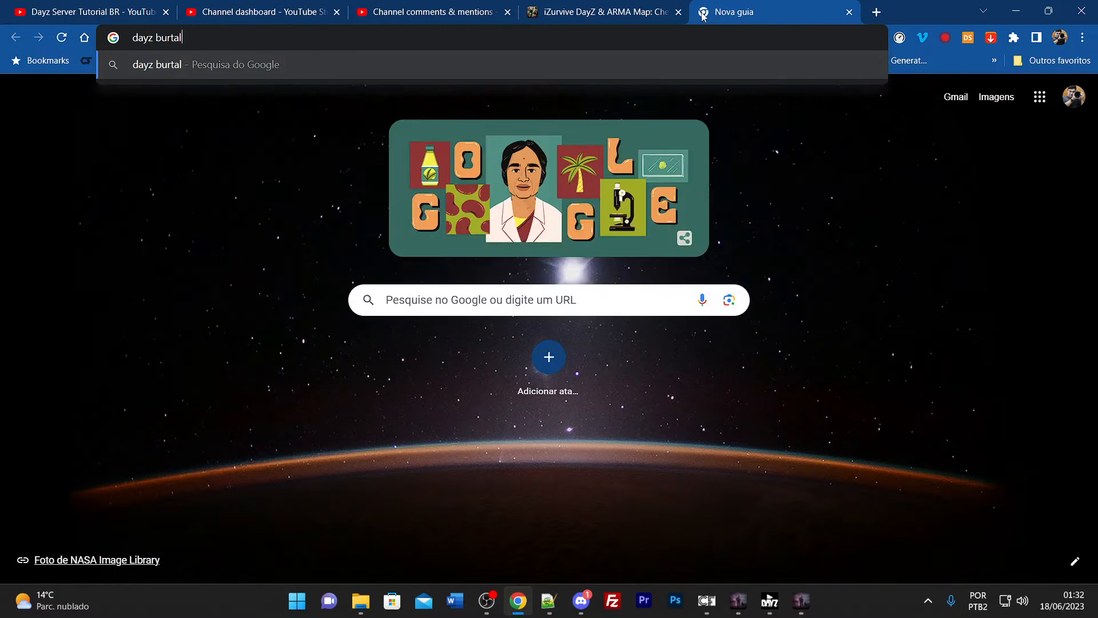
key("Return")
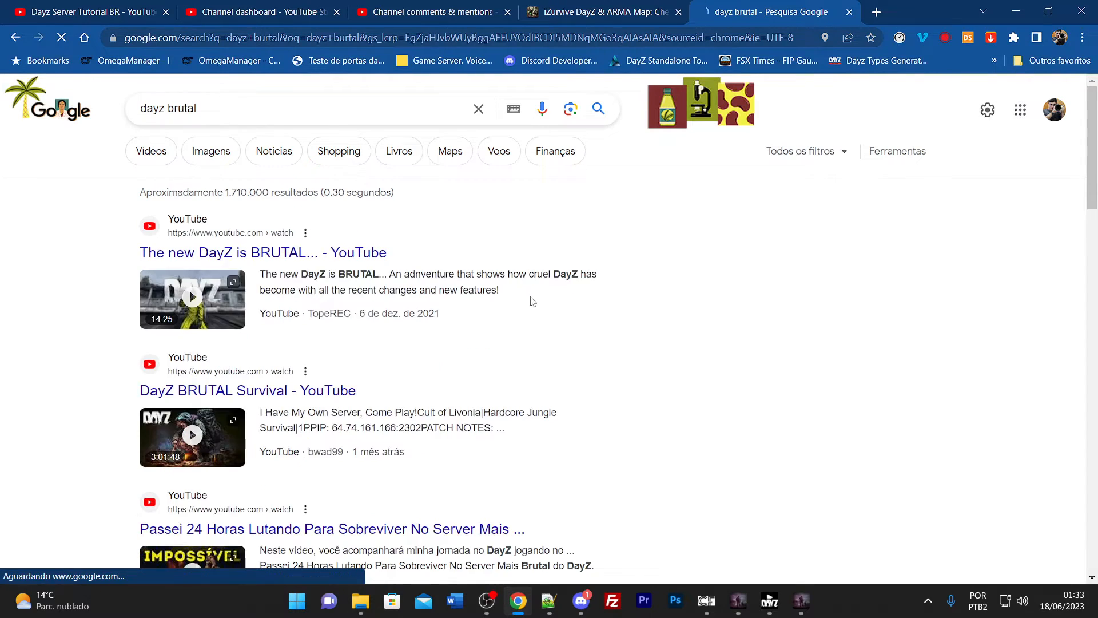
scroll(526, 287, "down", 10)
scroll(525, 287, "down", 8)
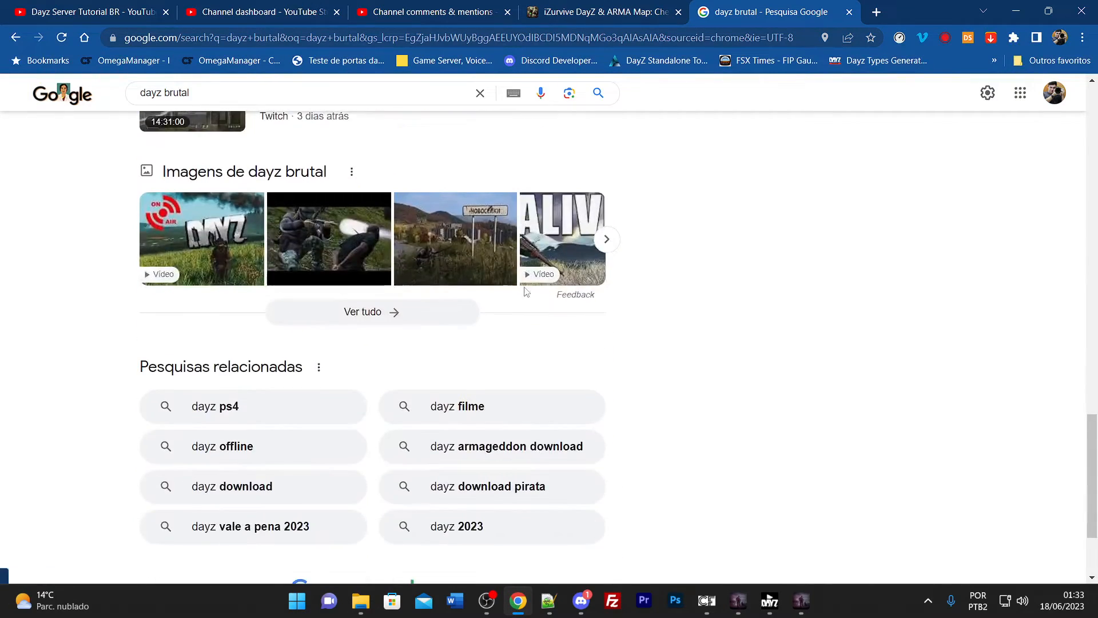
scroll(524, 286, "up", 15)
scroll(522, 285, "up", 5)
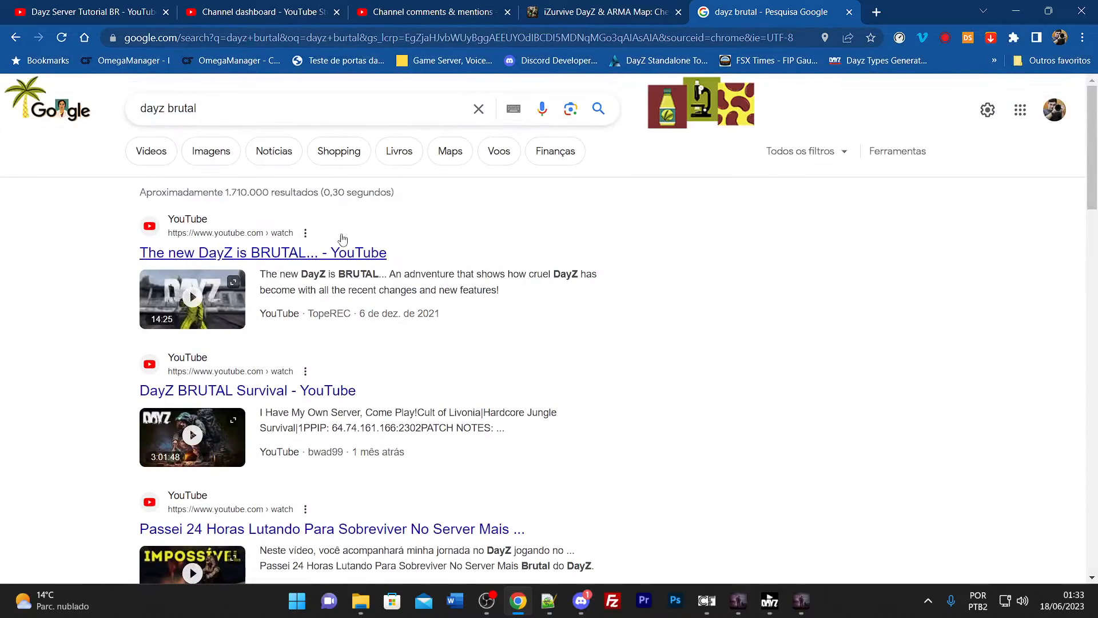
- Refine the search to "dayz animals brutal" and open the Animals_Upgrades_Brutal Steam Workshop page
left_click(171, 108)
type("animals")
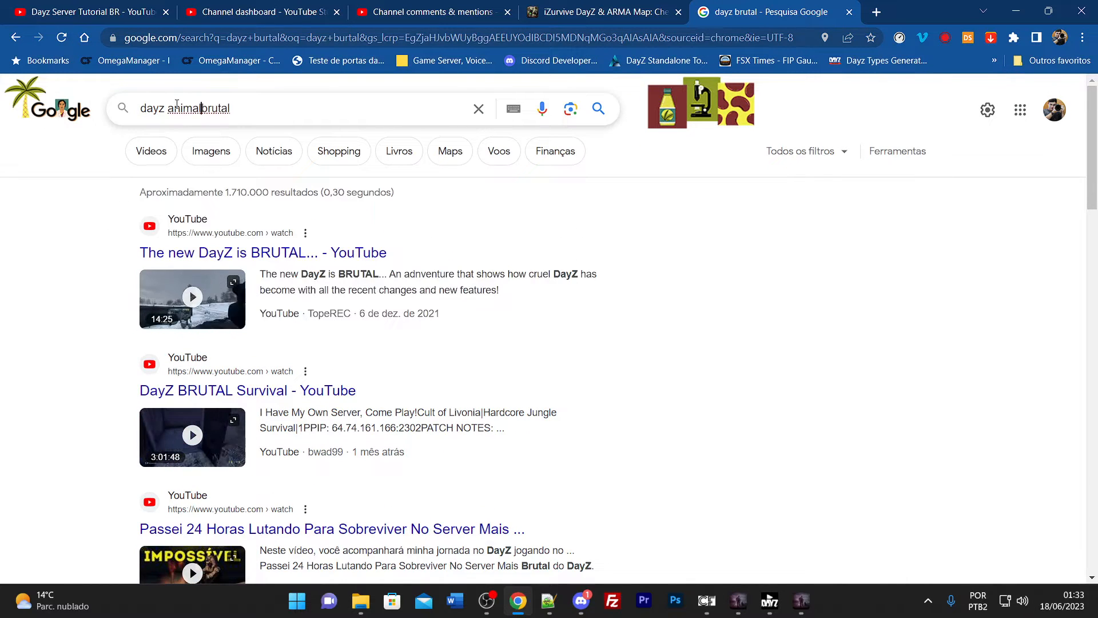
key("Return")
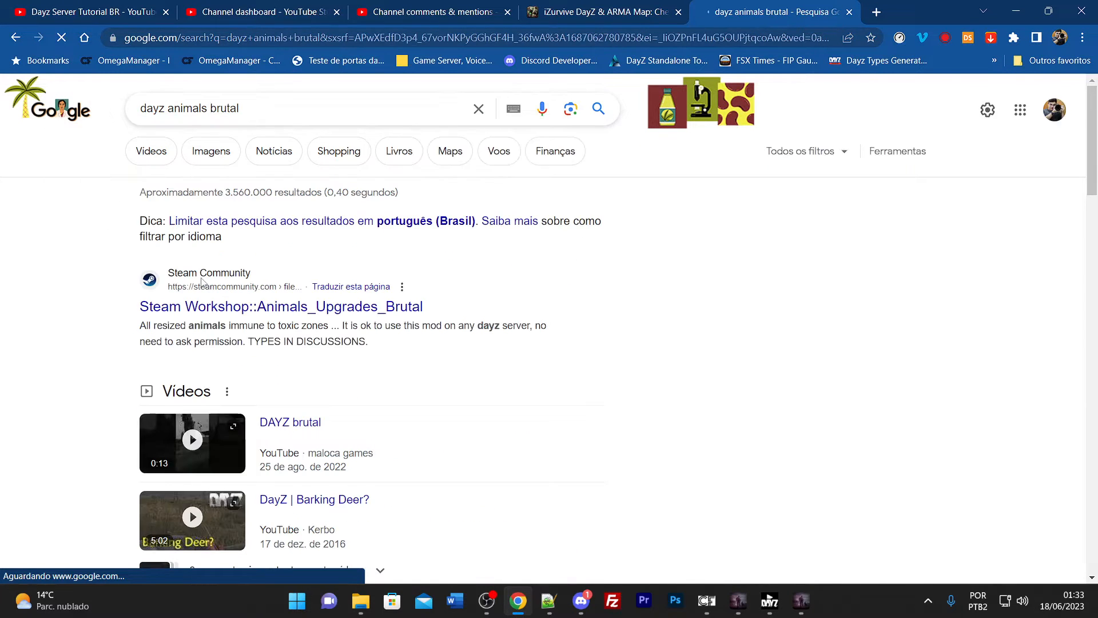
left_click(265, 307)
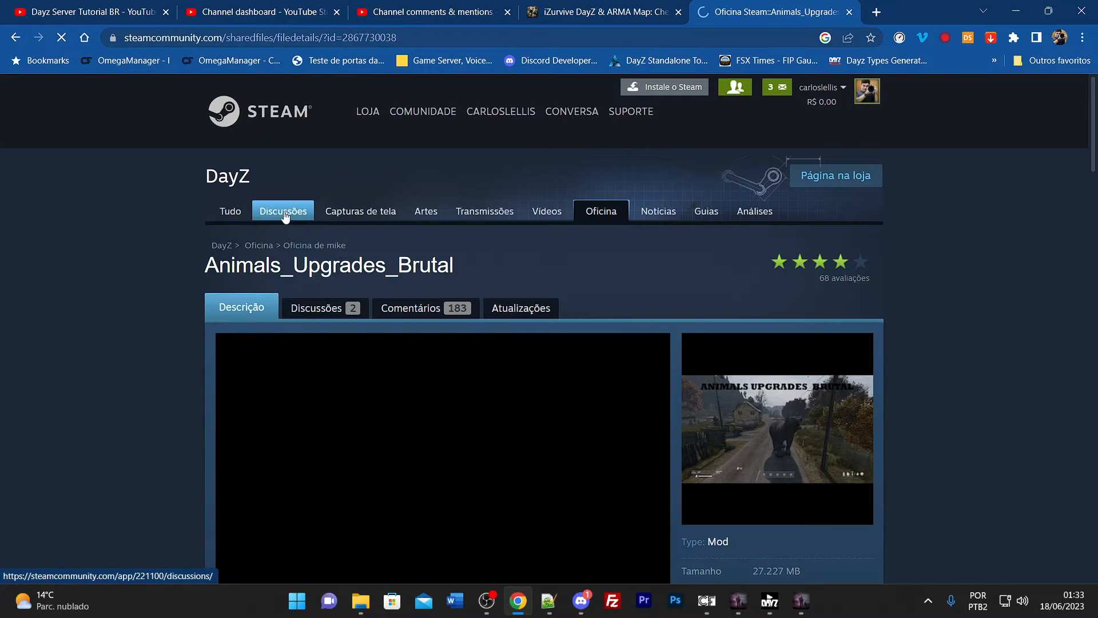
- Examine the Animals_Upgrades_Brutal mod's screenshots of bears and wolves, and its title
scroll(575, 286, "down", 2)
scroll(575, 286, "down", 2)
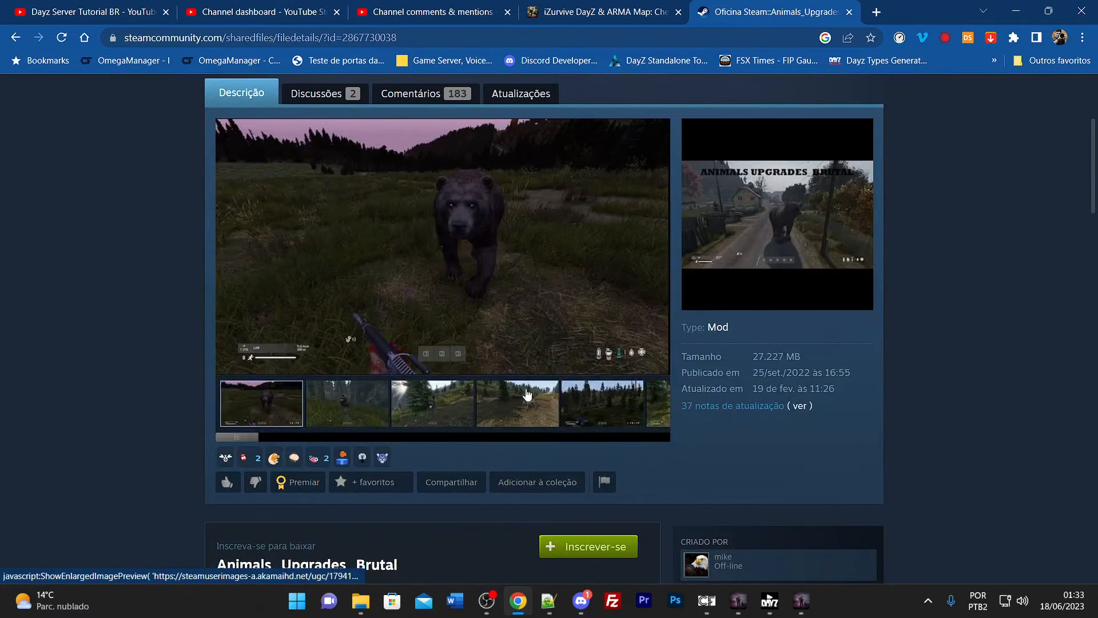
left_click(358, 410)
left_click(445, 404)
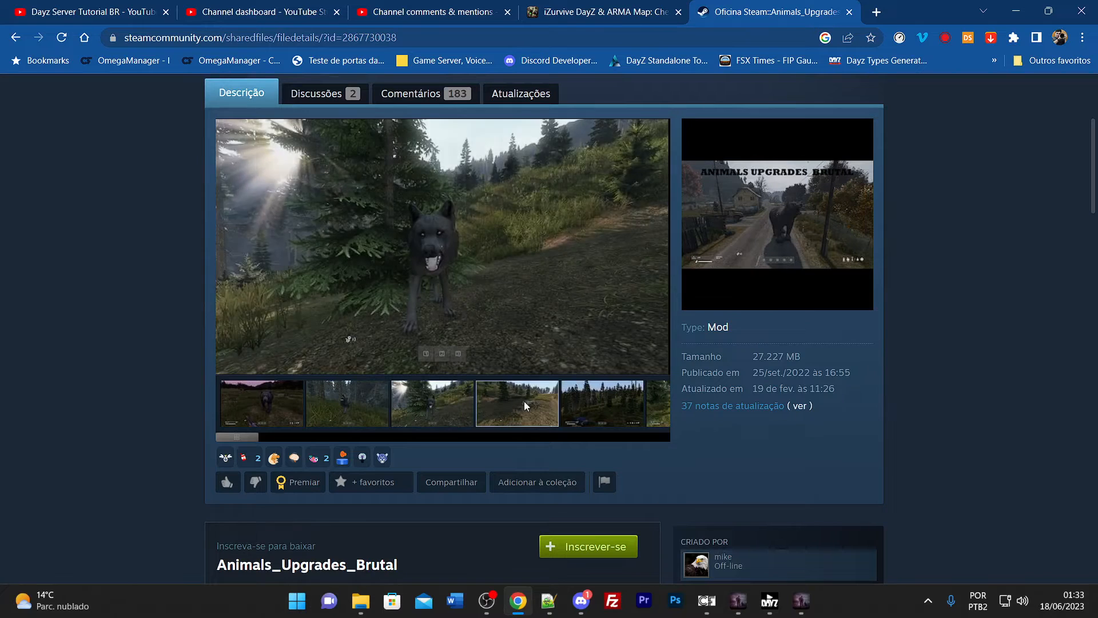
left_click(524, 401)
left_click(608, 396)
left_click(592, 405)
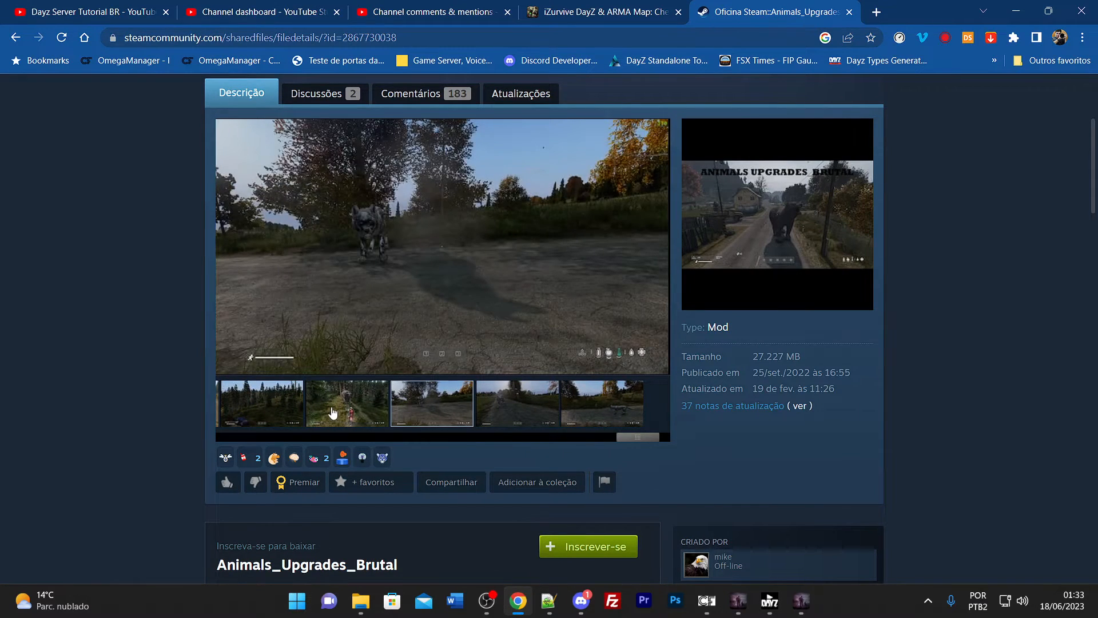
left_click(333, 411)
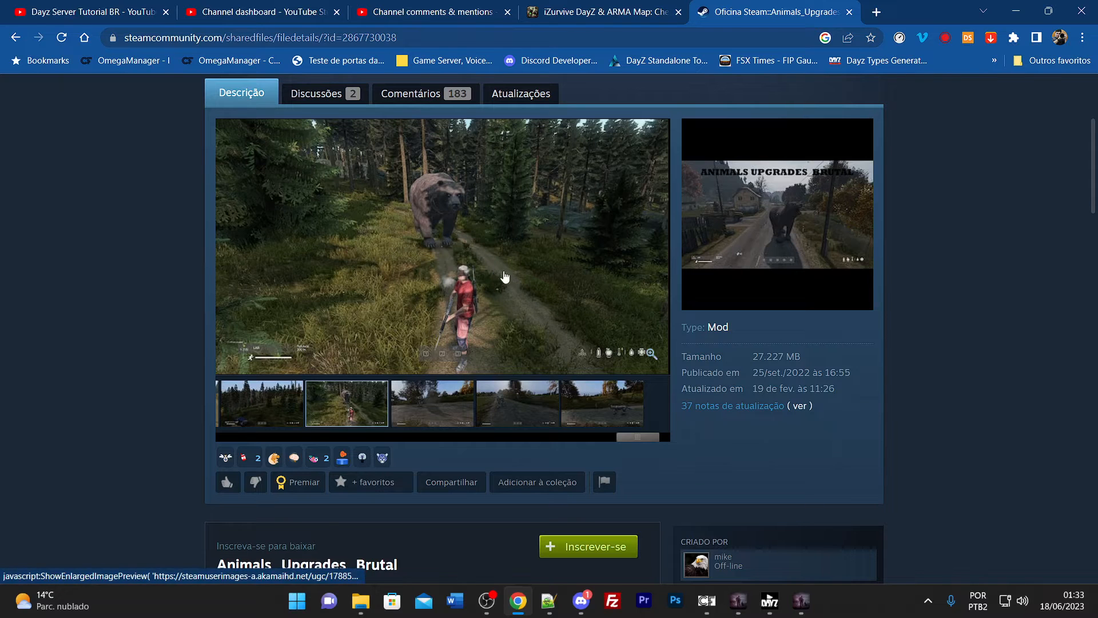
left_click(624, 405)
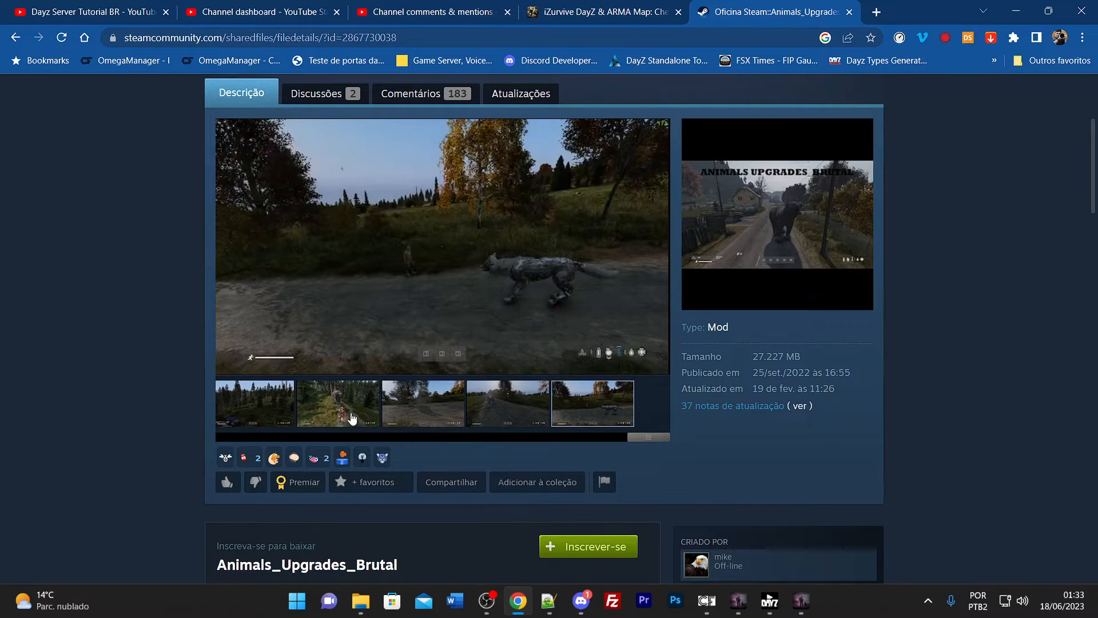
left_click(351, 415)
left_click(570, 402)
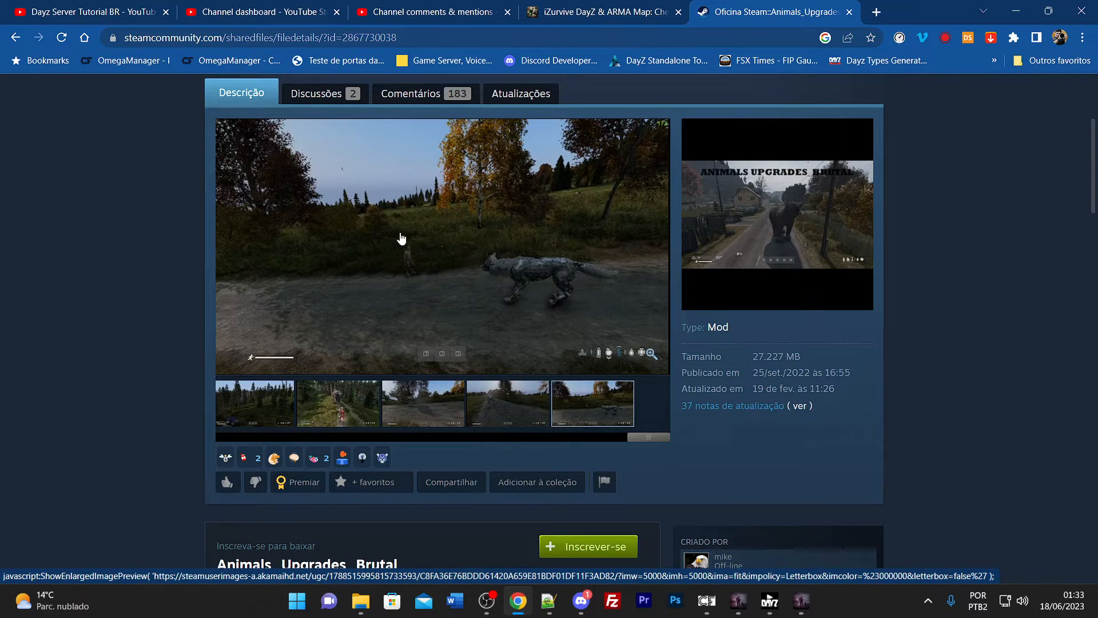
scroll(402, 238, "up", 4)
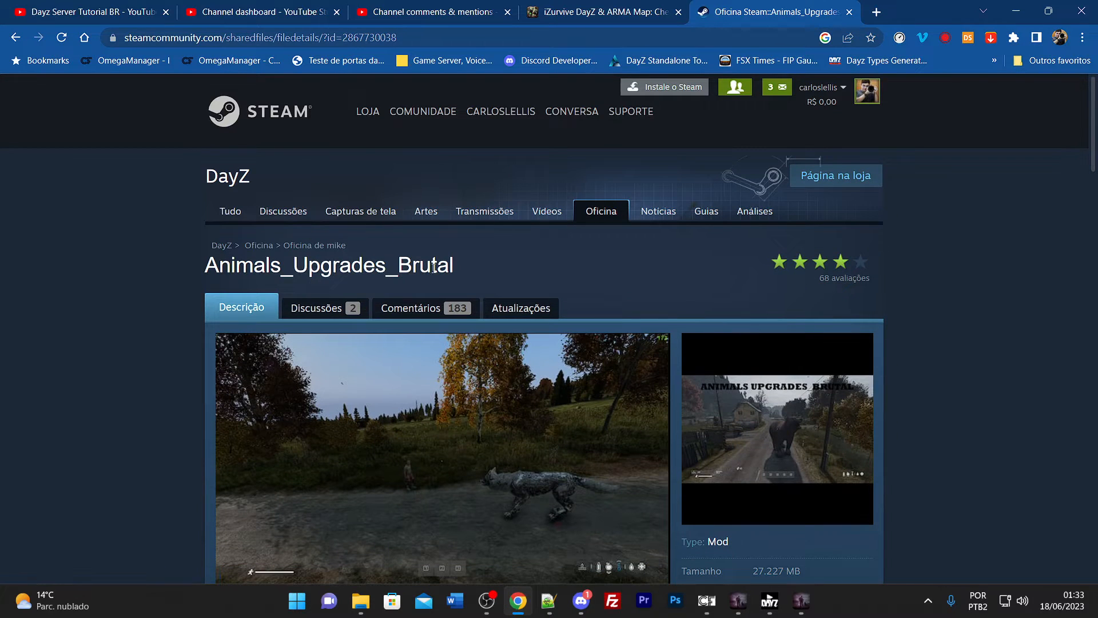
left_click_drag(452, 265, 402, 274)
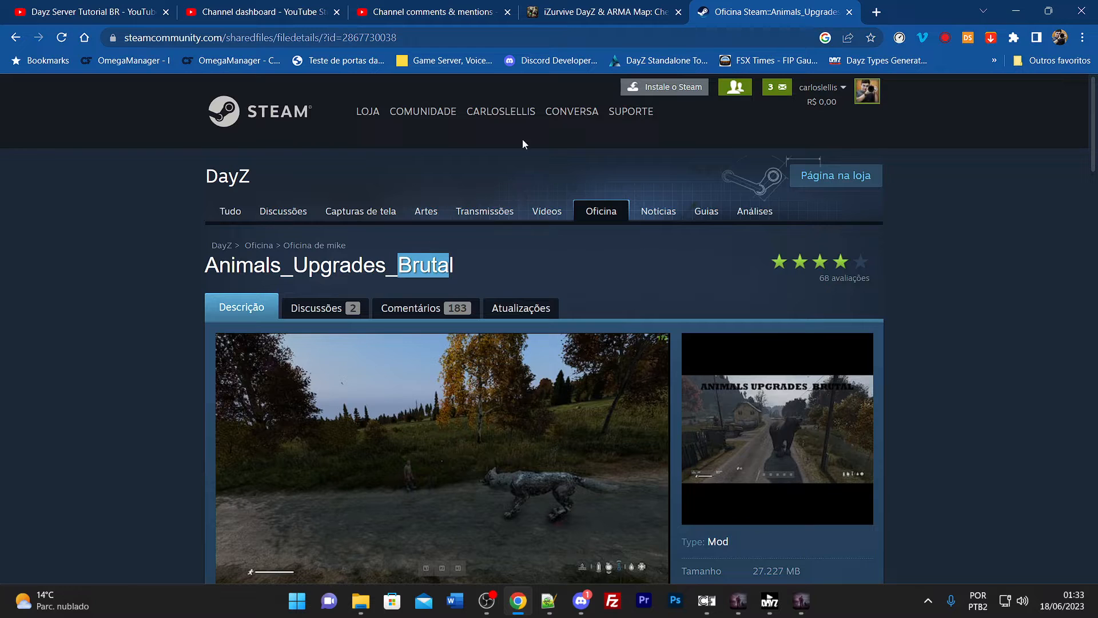
- Switch to events.xml in Notepad++ and examine the AnimalBear-Celise event's name and child type
left_click(548, 600)
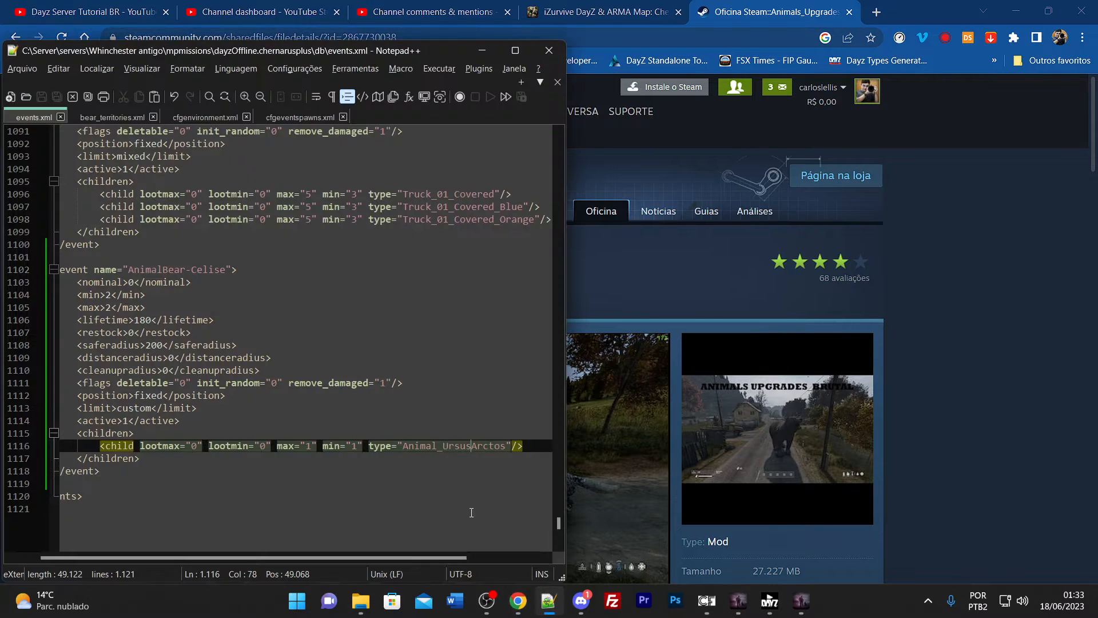
left_click(194, 274)
left_click_drag(426, 446, 419, 448)
- Return to the Workshop page in Chrome and examine the animal class names listed in the mod's description
left_click(674, 290)
scroll(522, 236, "down", 10)
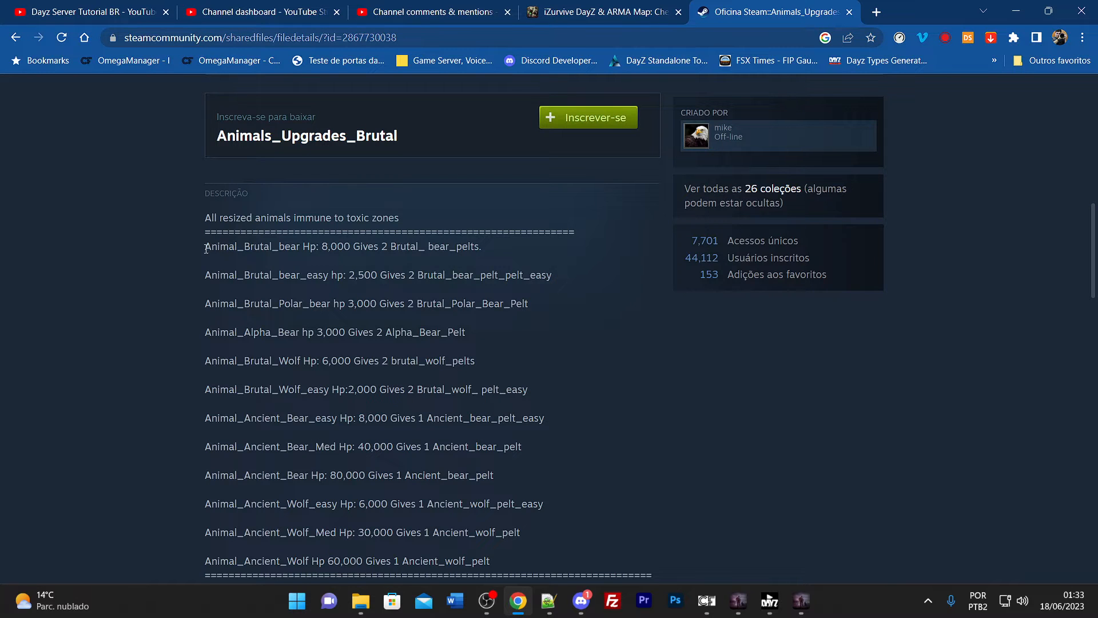
left_click_drag(206, 249, 301, 250)
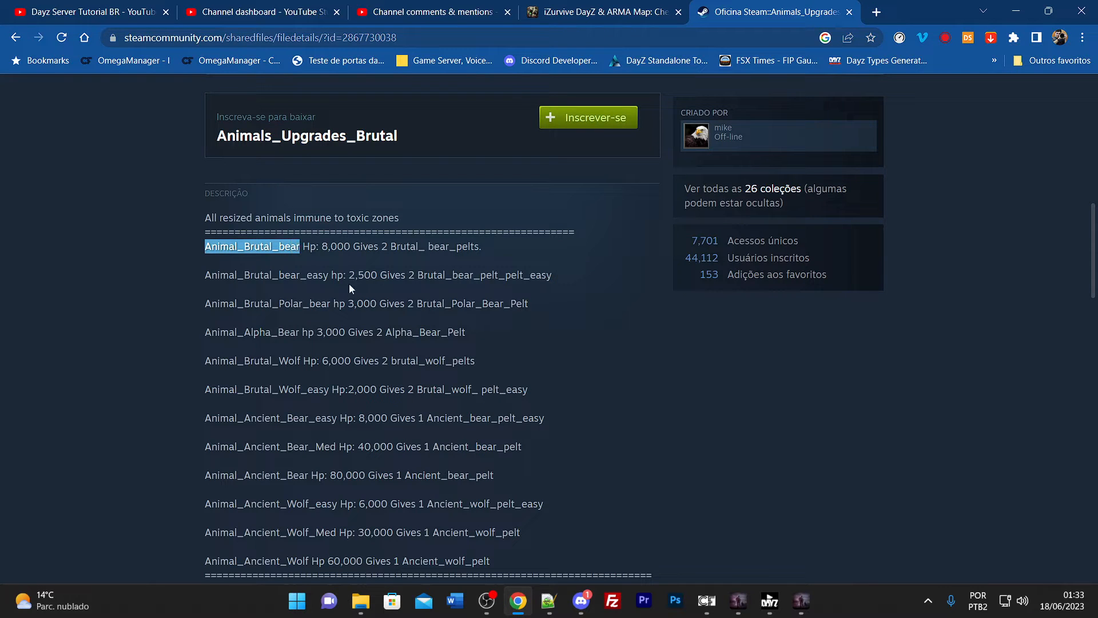
scroll(352, 289, "down", 4)
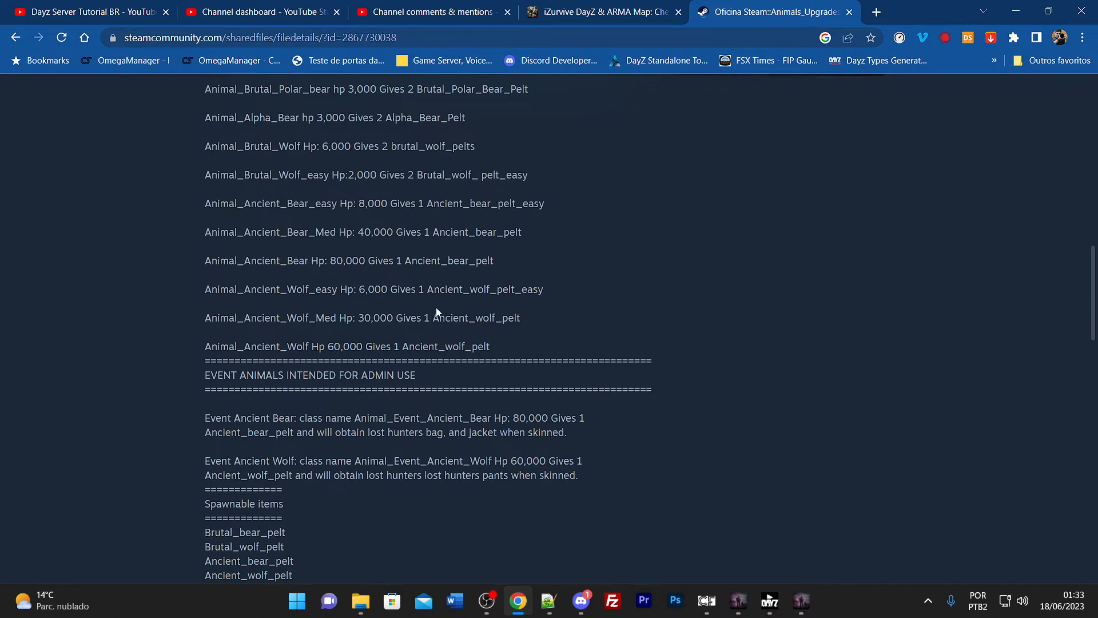
scroll(436, 307, "down", 4)
scroll(439, 311, "up", 8)
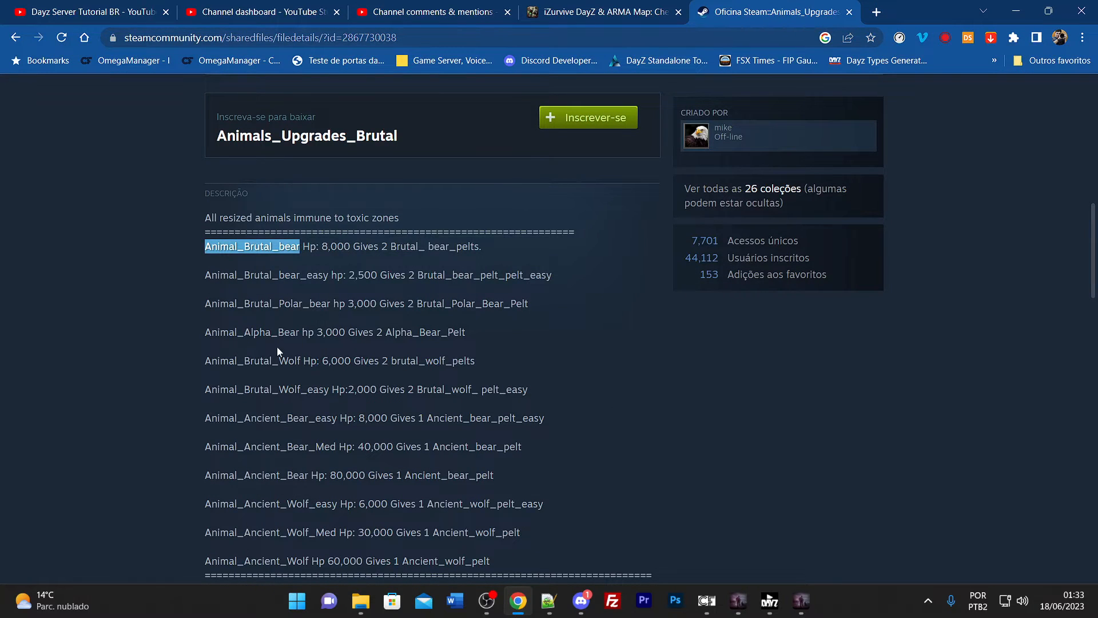
scroll(281, 329, "down", 4)
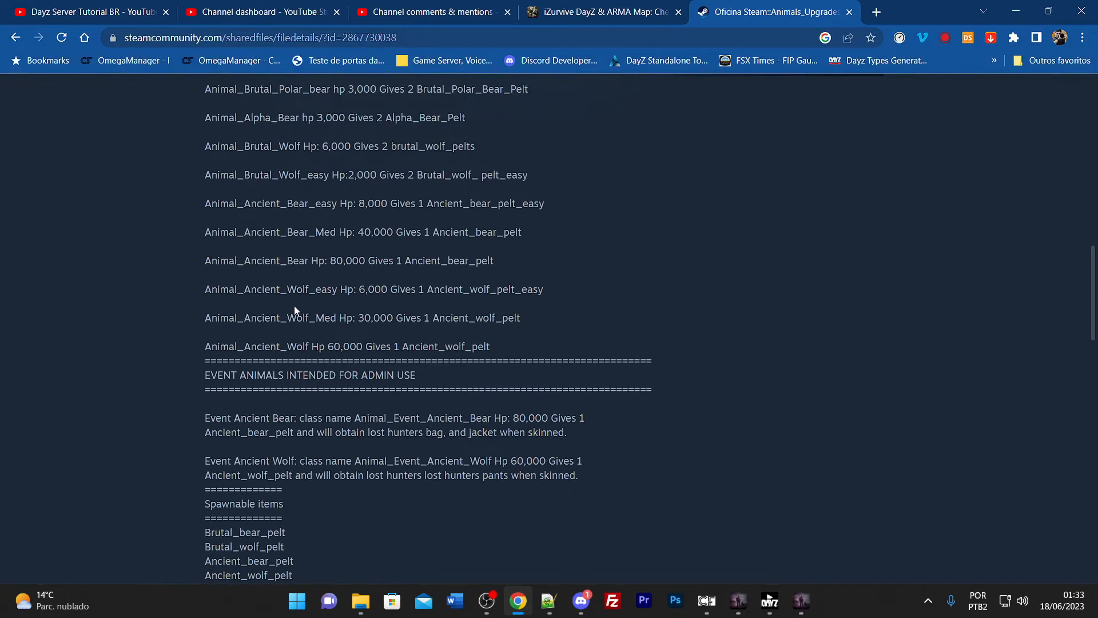
scroll(303, 237, "up", 1)
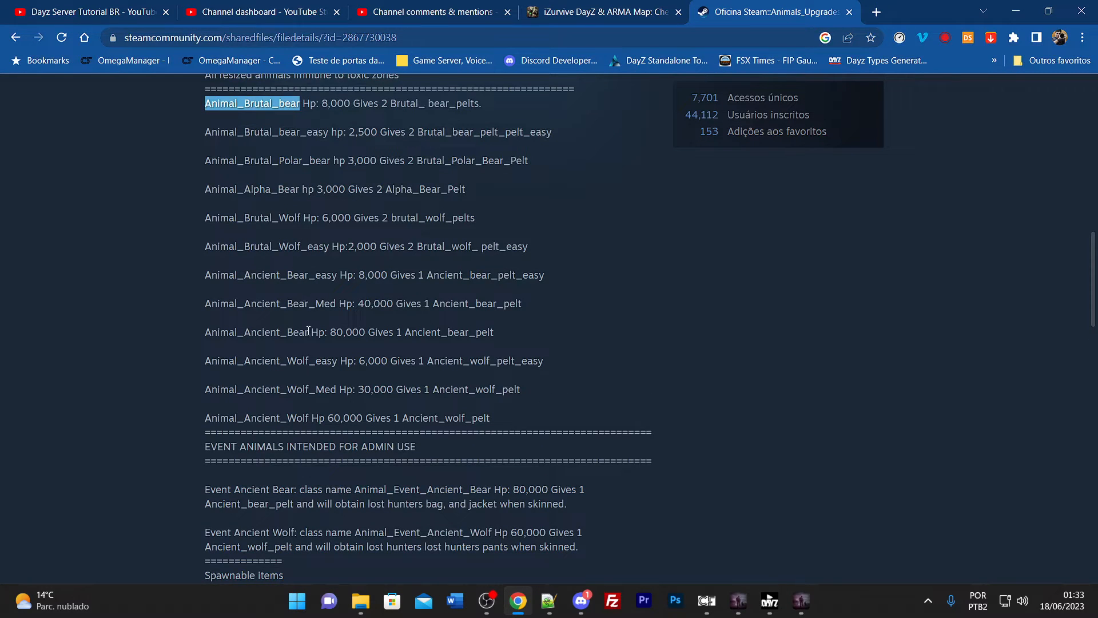
- Copy the class name Animal_Ancient_Bear from the mod description and set it as the AnimalBear-Celise event's child type in events.xml
left_click_drag(308, 331, 206, 334)
key("ctrl+c")
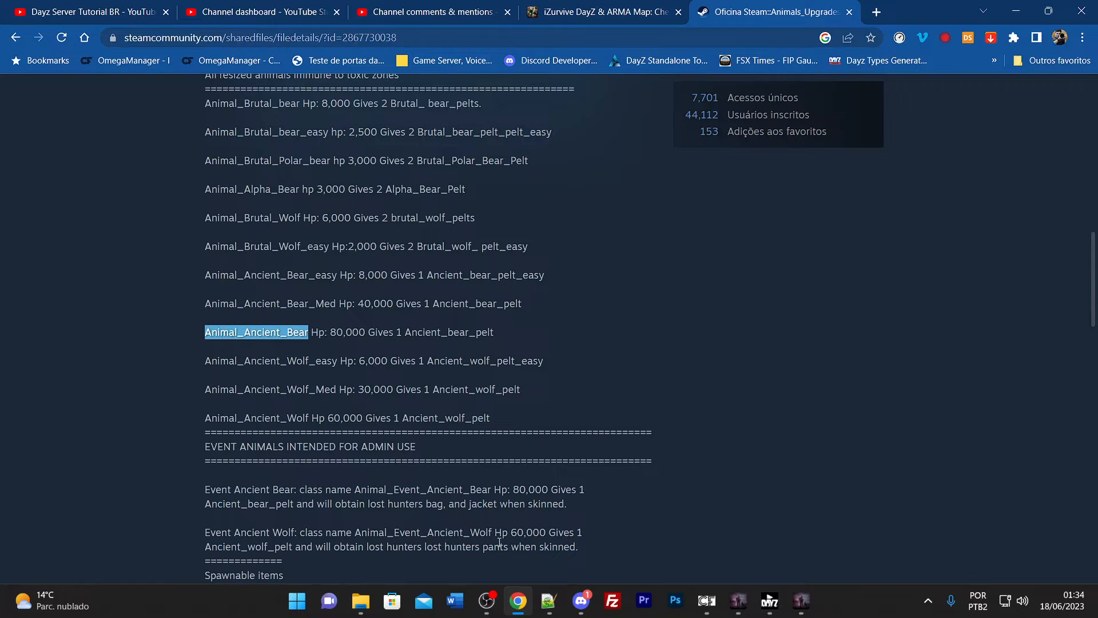
left_click(549, 601)
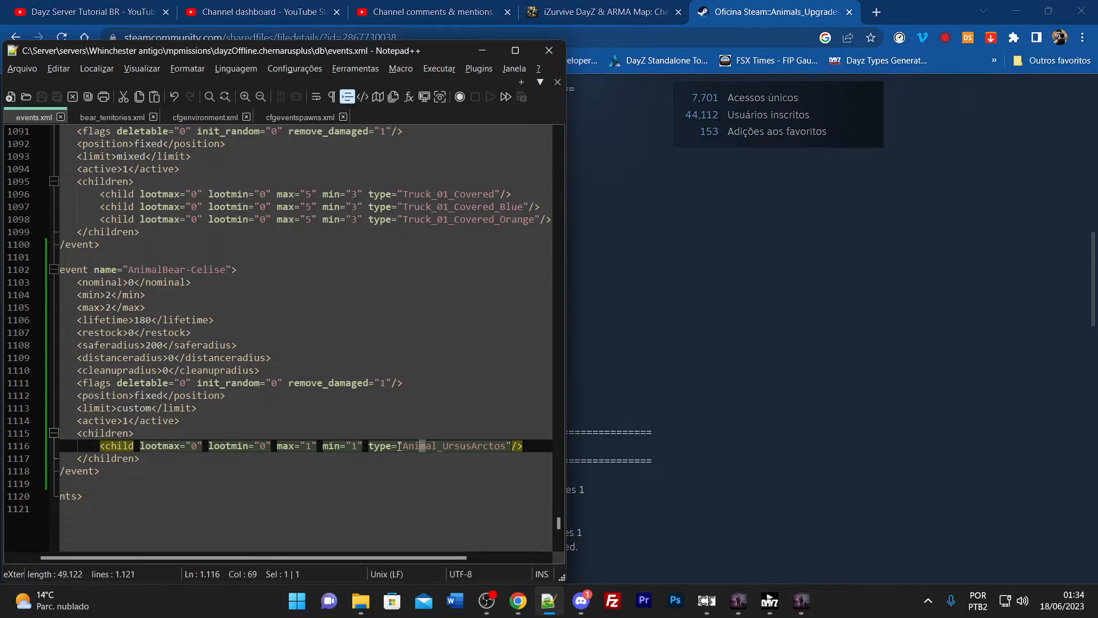
left_click_drag(404, 448, 505, 451)
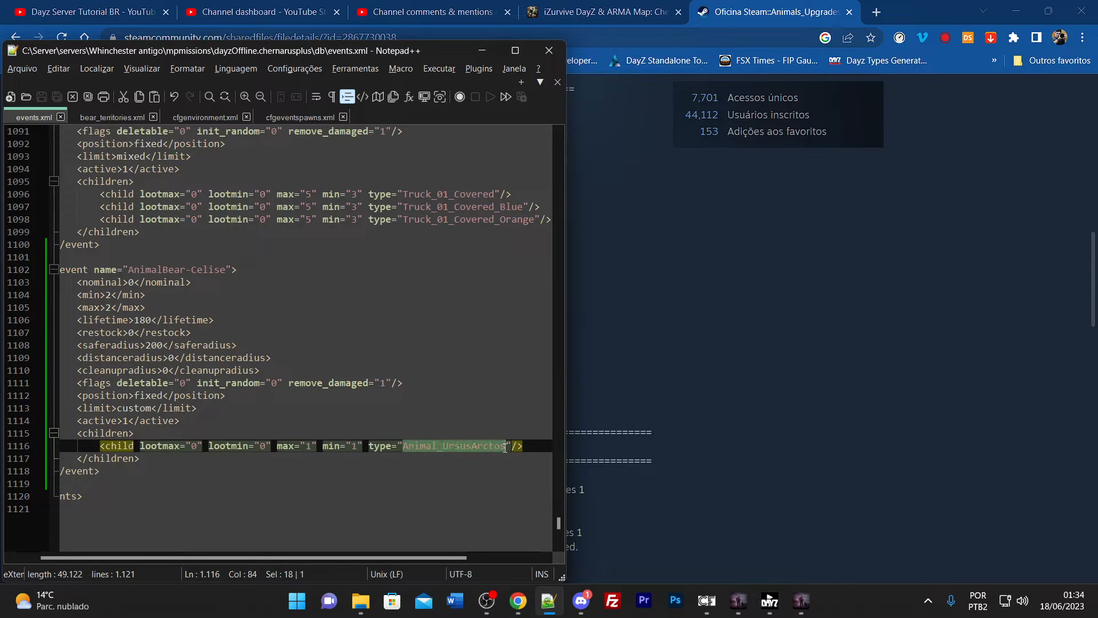
key("ctrl+v")
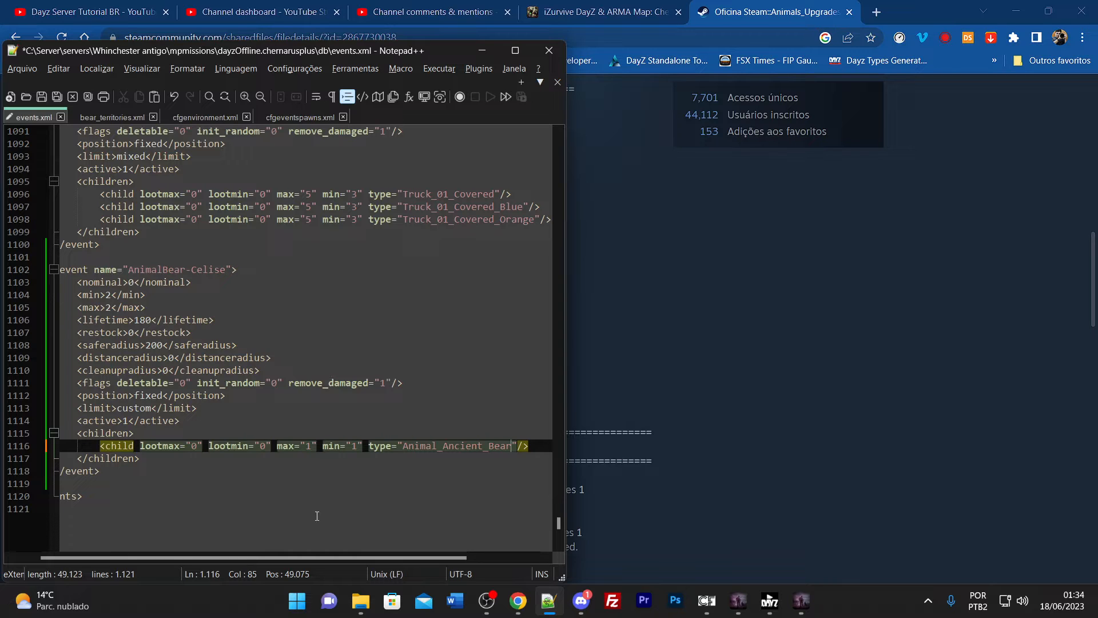
- Look over the dayzOffline.chernarusplus mission folder in File Explorer and return to events.xml in Notepad++
left_click(360, 600)
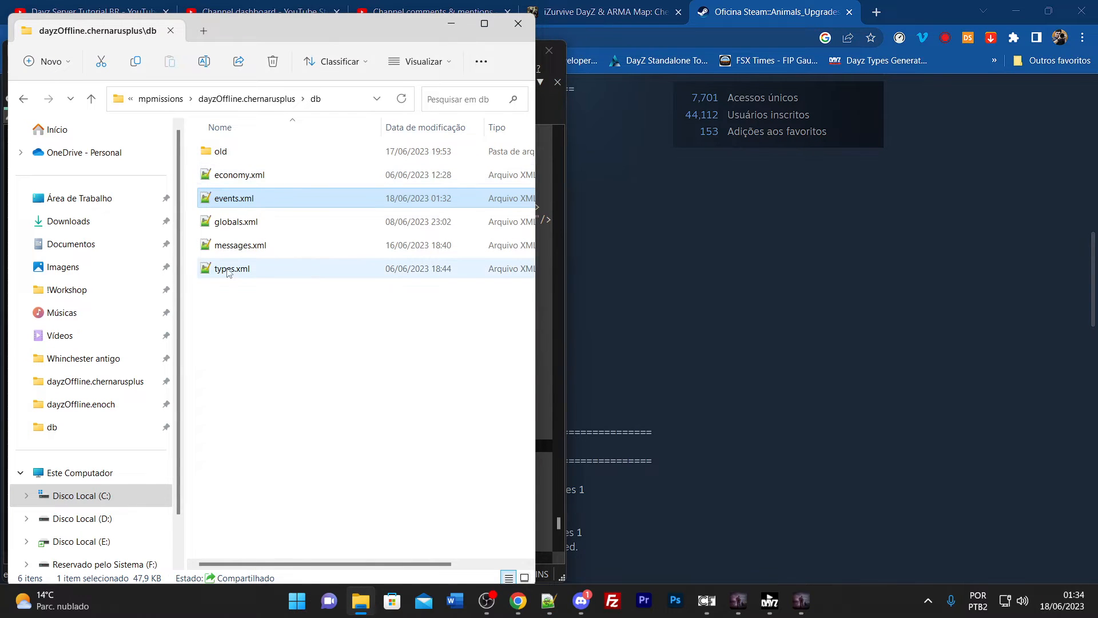
left_click(240, 99)
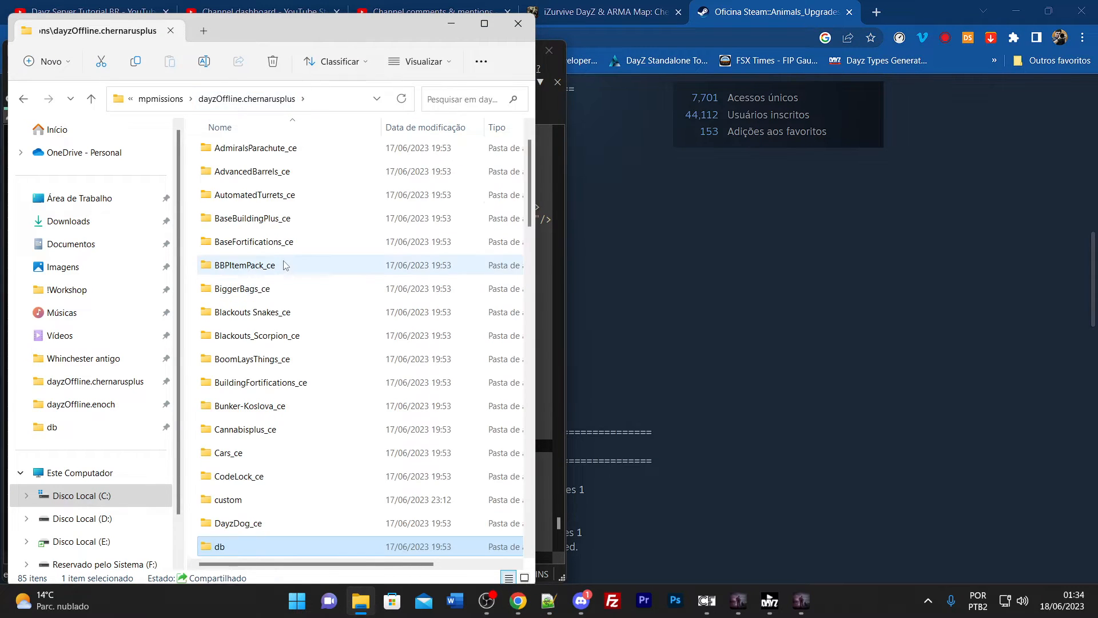
scroll(274, 208, "up", 1)
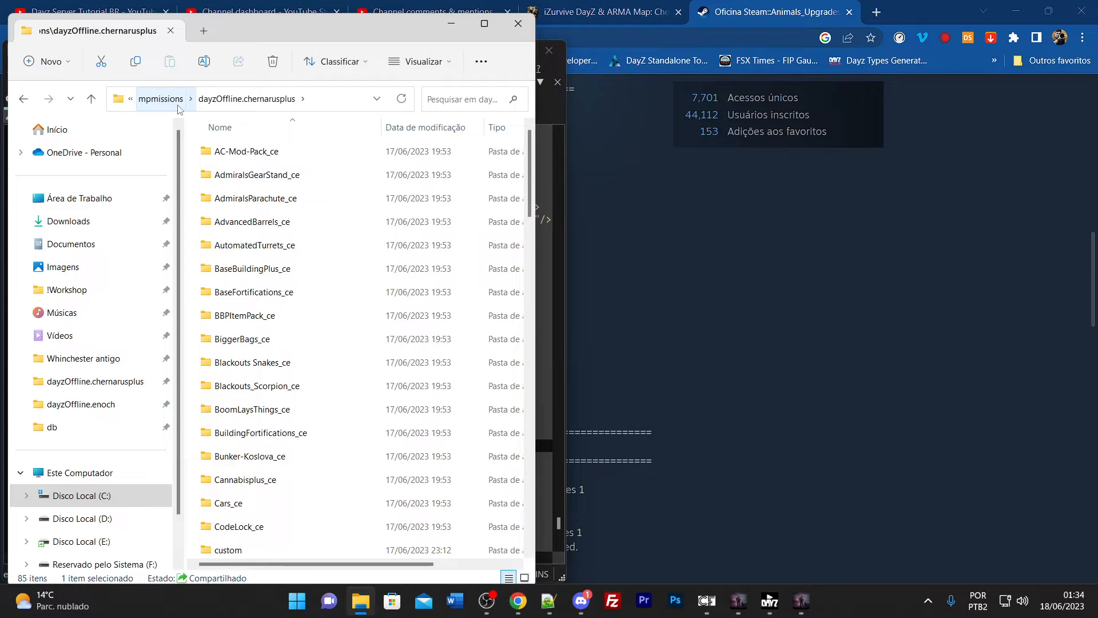
key("alt+Tab")
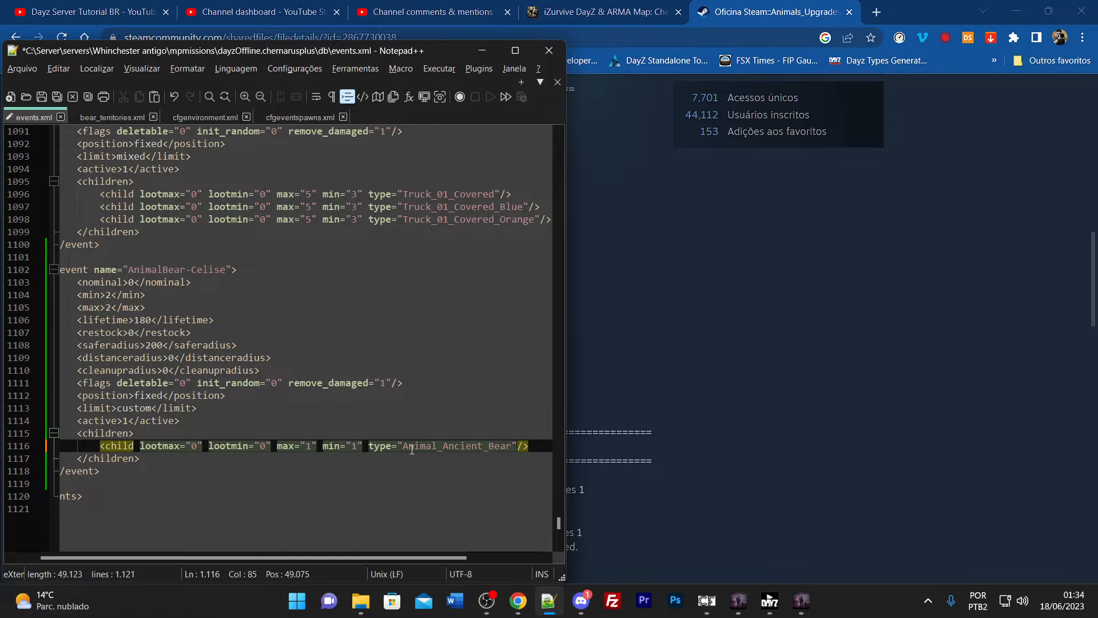
- Undo the child type replacement in the AnimalBear-Celise event and place the cursor after its opening event tag
key("ctrl+z")
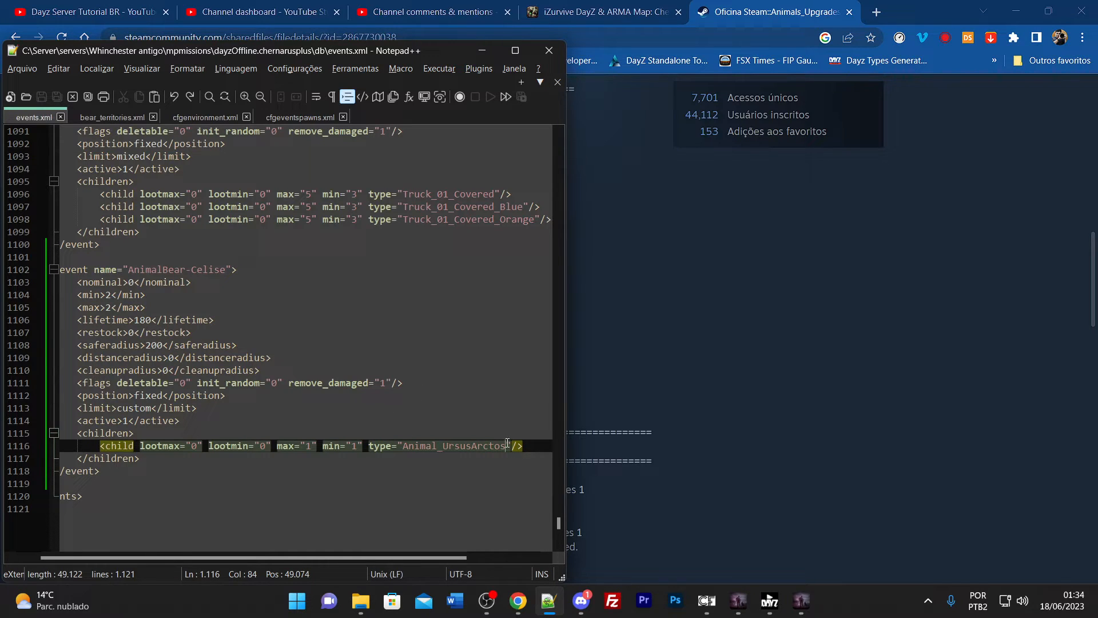
left_click(191, 274)
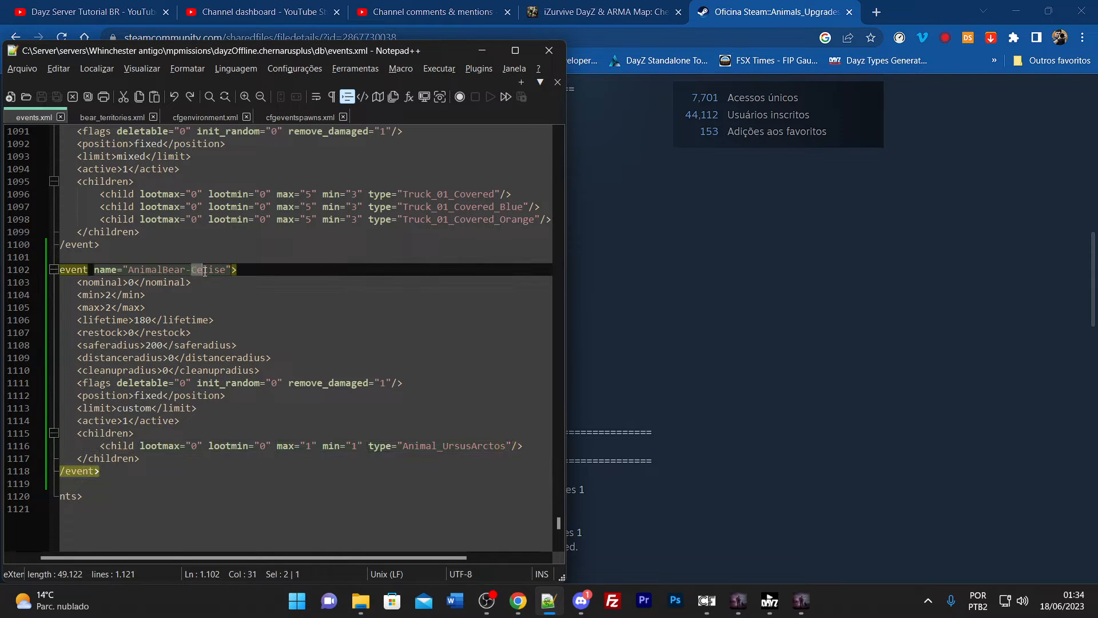
left_click(242, 268)
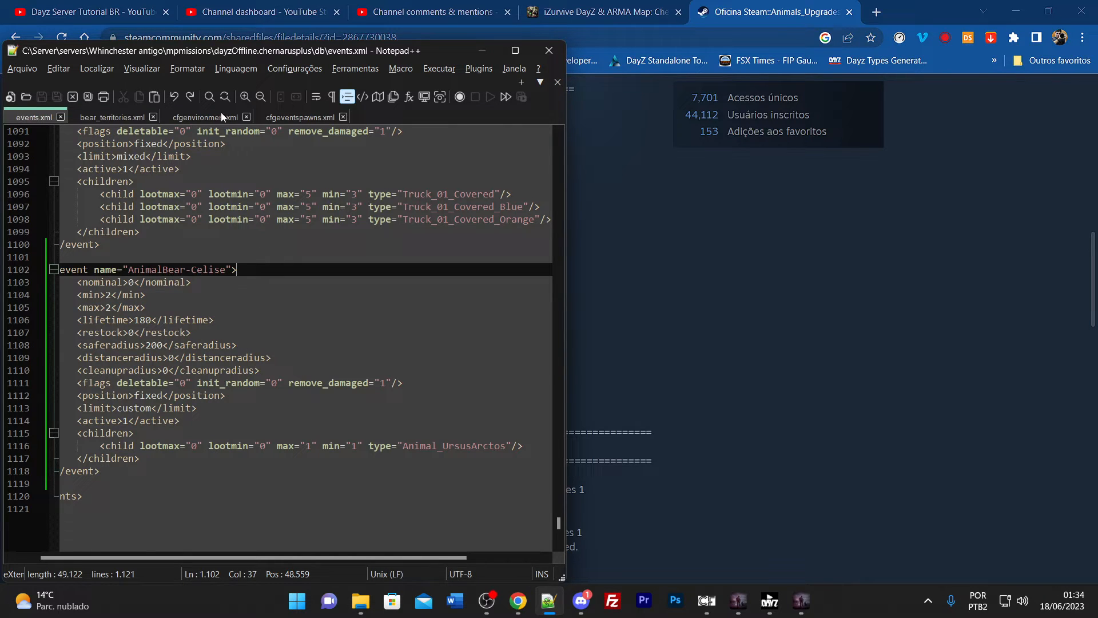
- Switch to File Explorer, open the env folder of dayzOffline.chernarusplus and select bear_territories.xml
left_click(361, 601)
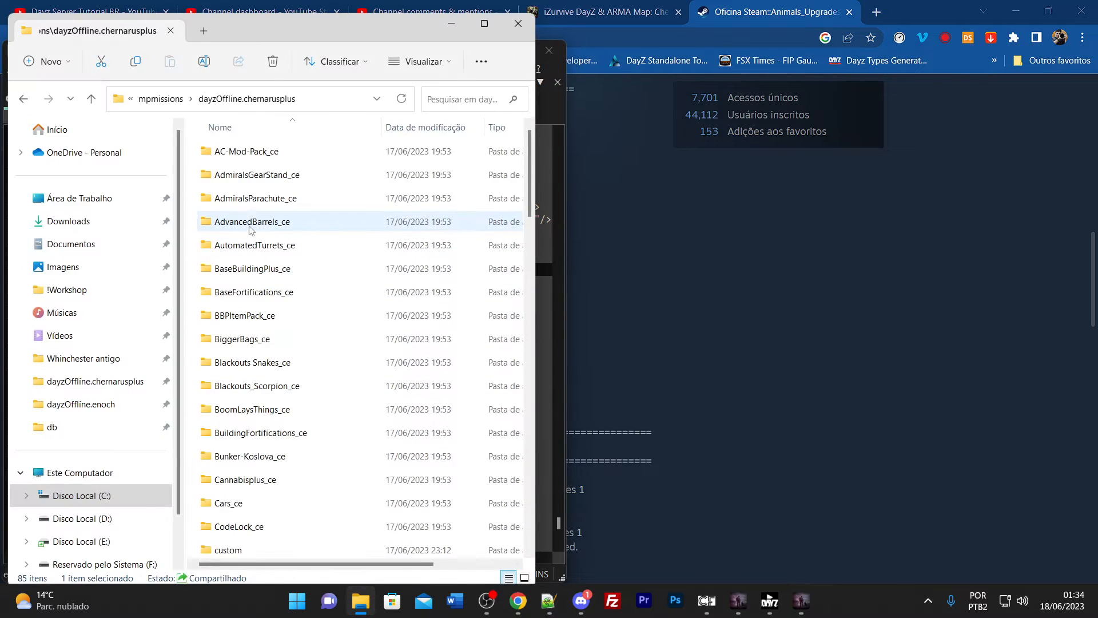
scroll(255, 220, "down", 4)
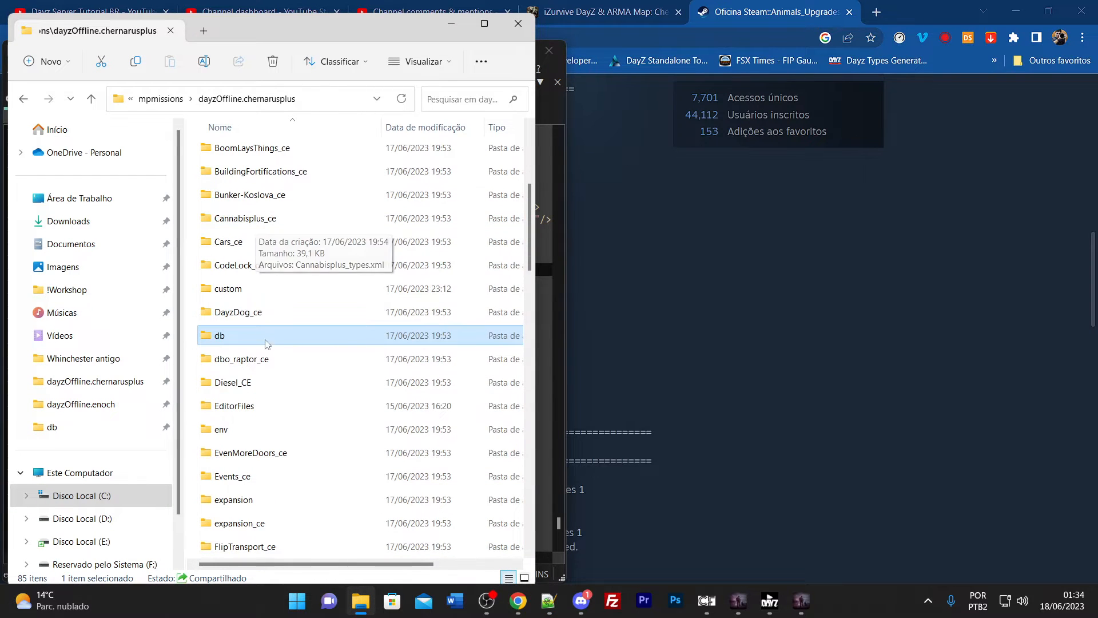
left_click(234, 435)
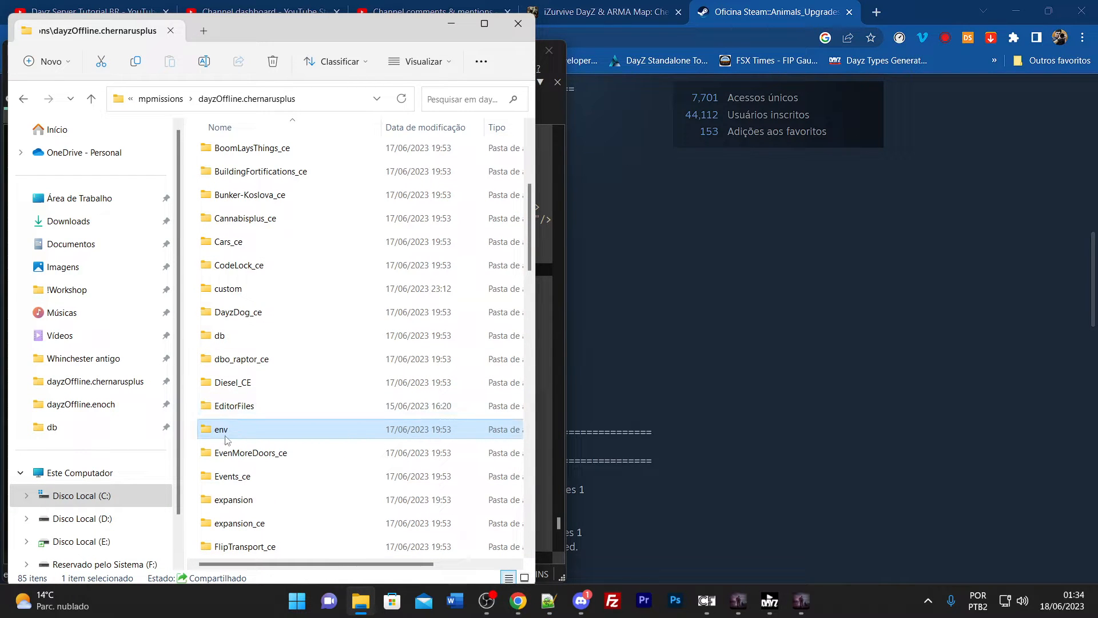
left_click(228, 342)
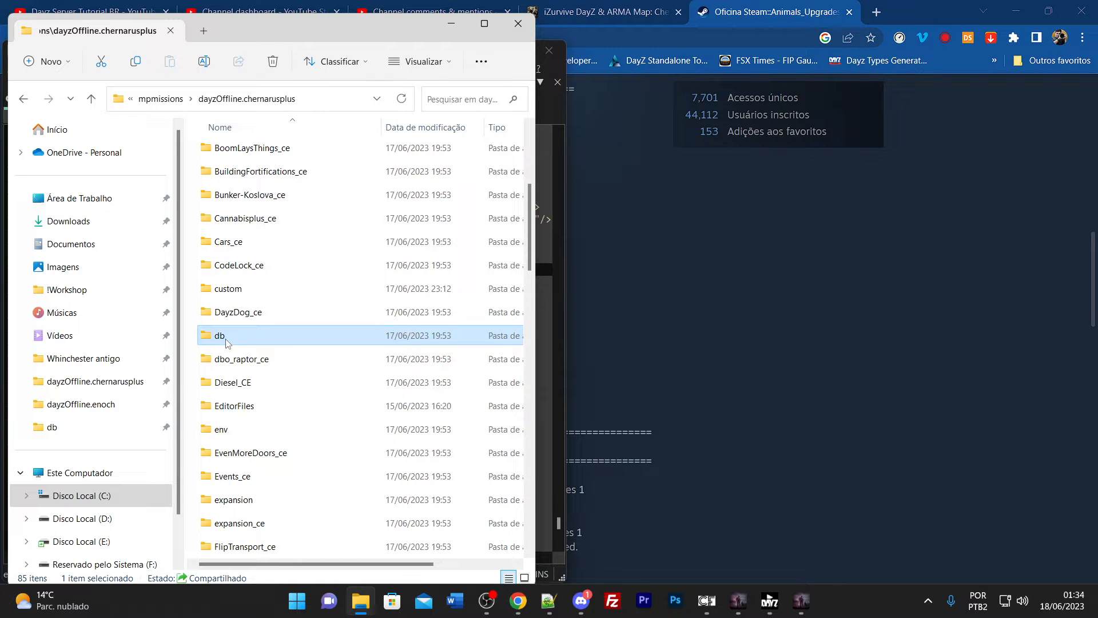
double_click(231, 432)
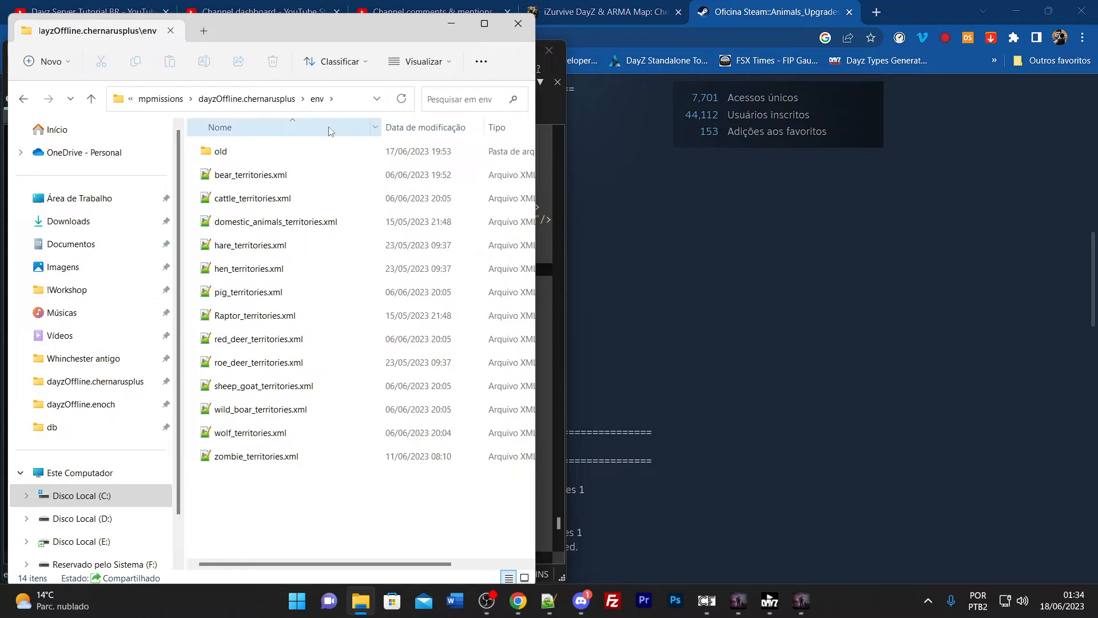
left_click(213, 182)
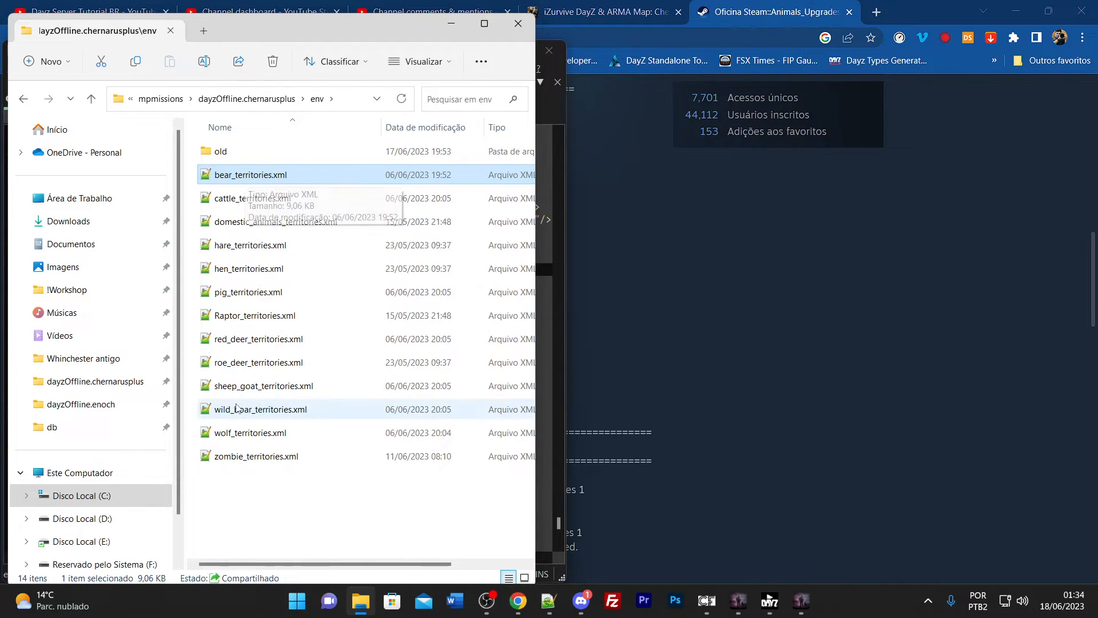
- Create a new text document in the env folder
right_click(218, 491)
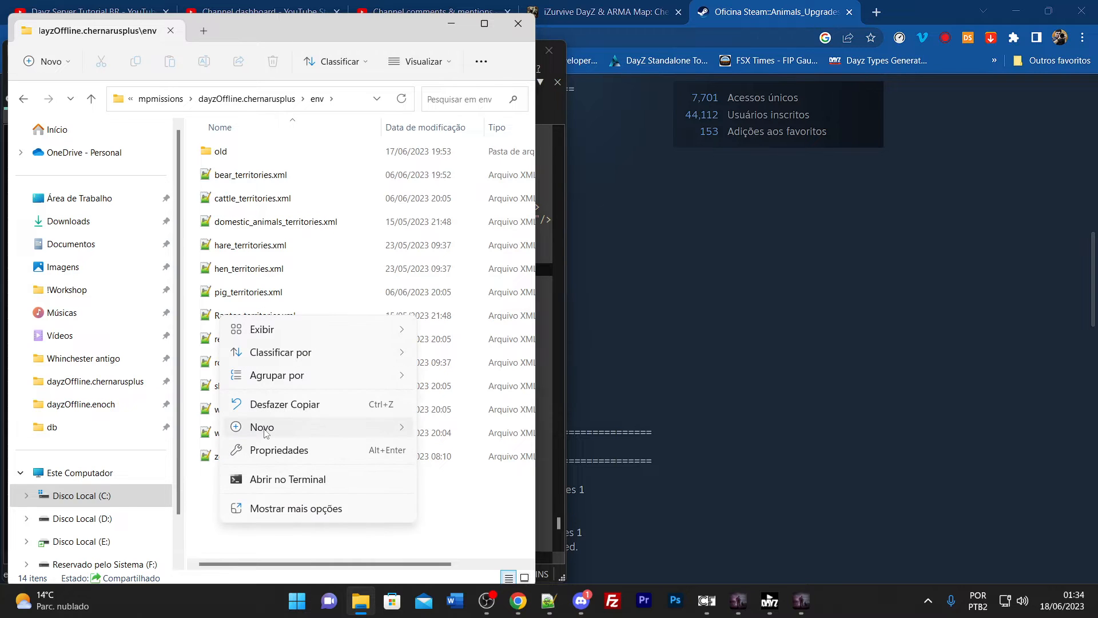
mouse_move(394, 426)
left_click(489, 380)
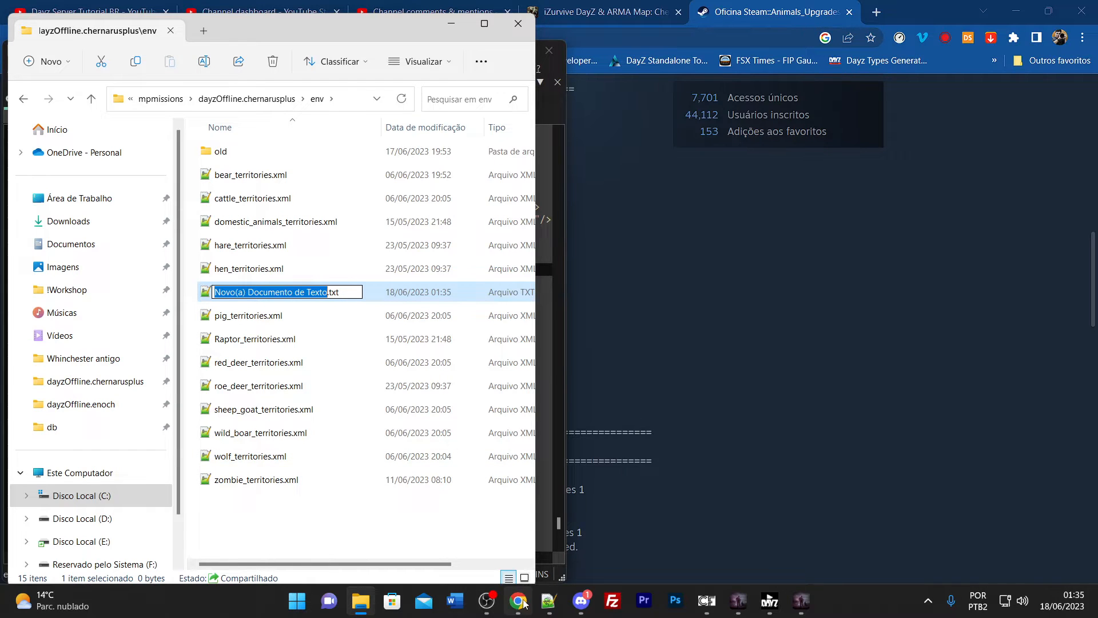
- Copy the event name AnimalBear-Celise from events.xml in Notepad++ and use it as the new text document's name, keeping the .txt extension
left_click(549, 601)
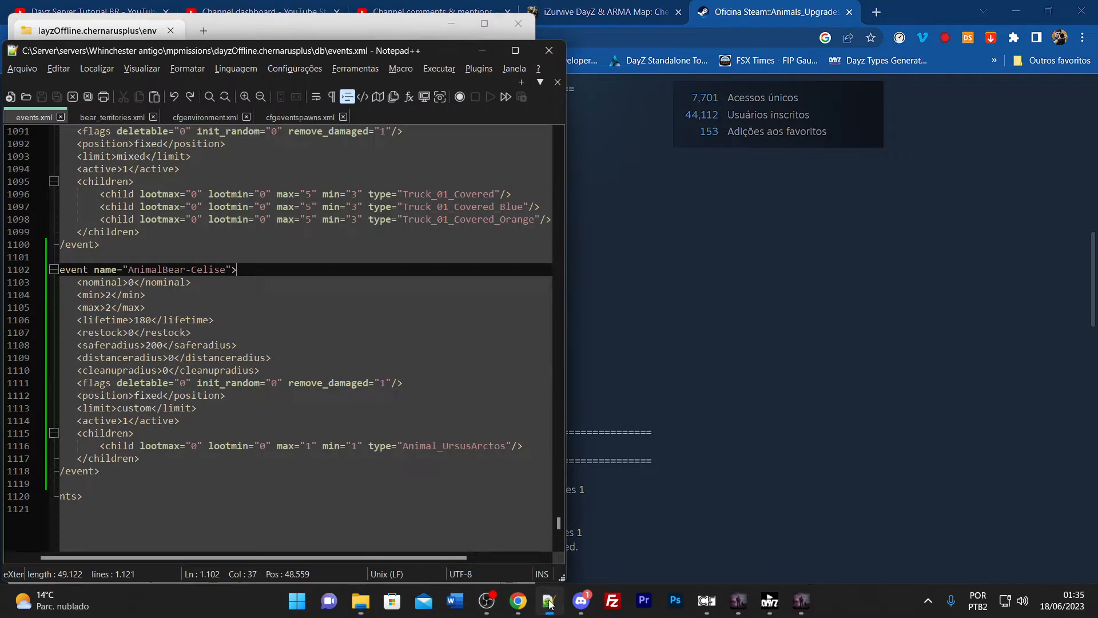
left_click(121, 115)
left_click(30, 112)
left_click_drag(130, 270, 225, 269)
key("ctrl+c")
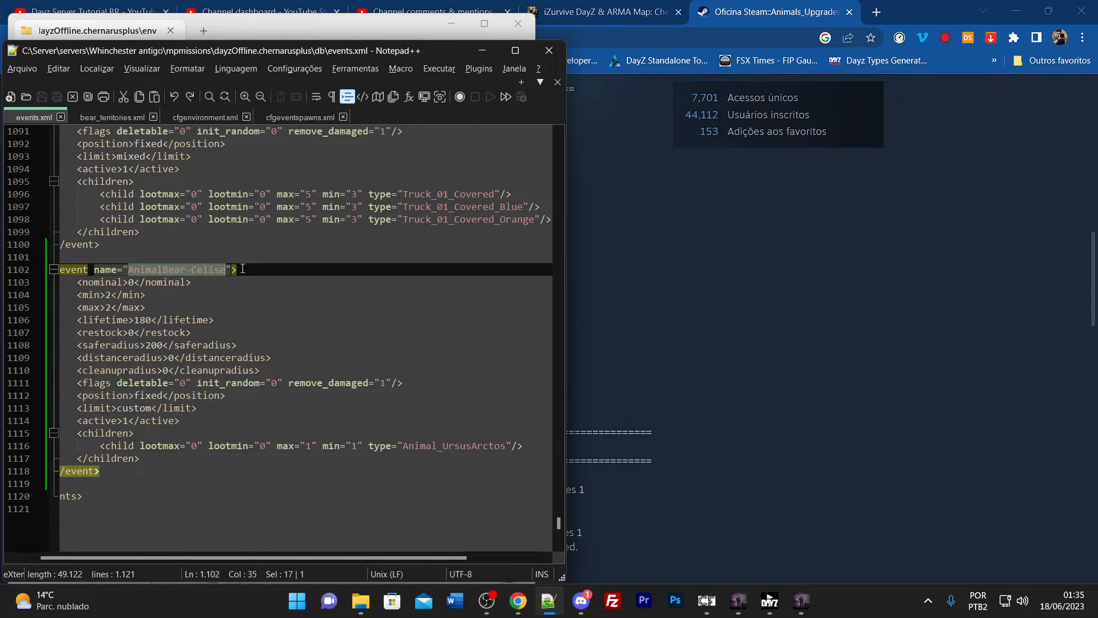
left_click(360, 601)
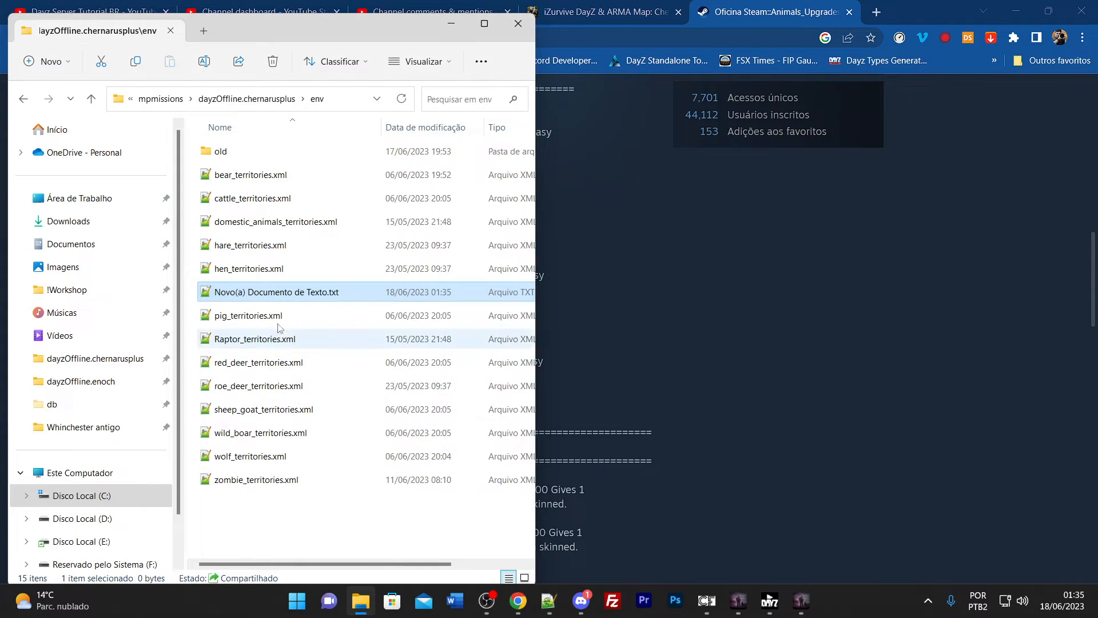
left_click(265, 295)
key("ctrl+v")
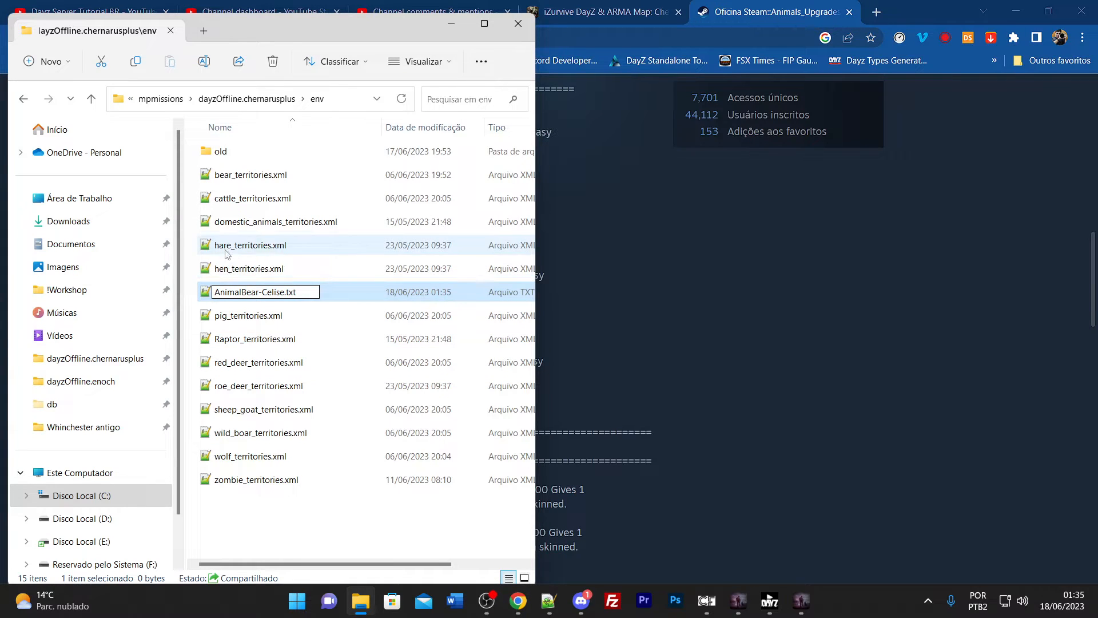
- Copy the _territories.xml ending from bear_territories.xml and rename the new file to AnimalBear-Celise_territories.xml, accepting the extension change
left_click(236, 178)
key("Tab")
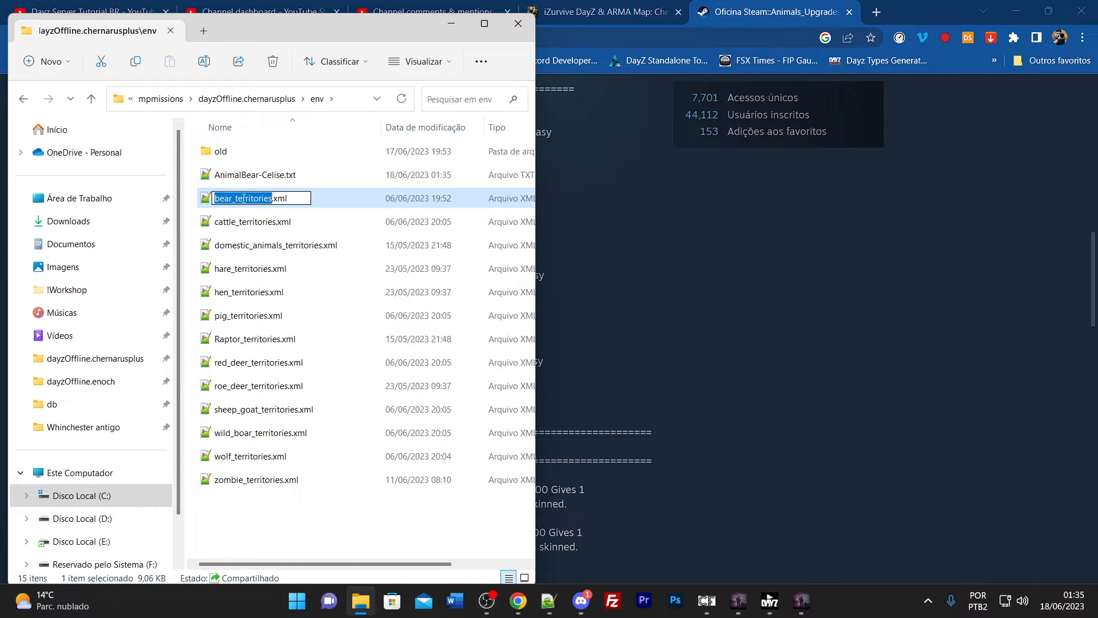
left_click_drag(234, 200, 290, 201)
key("ctrl+c")
left_click(285, 178)
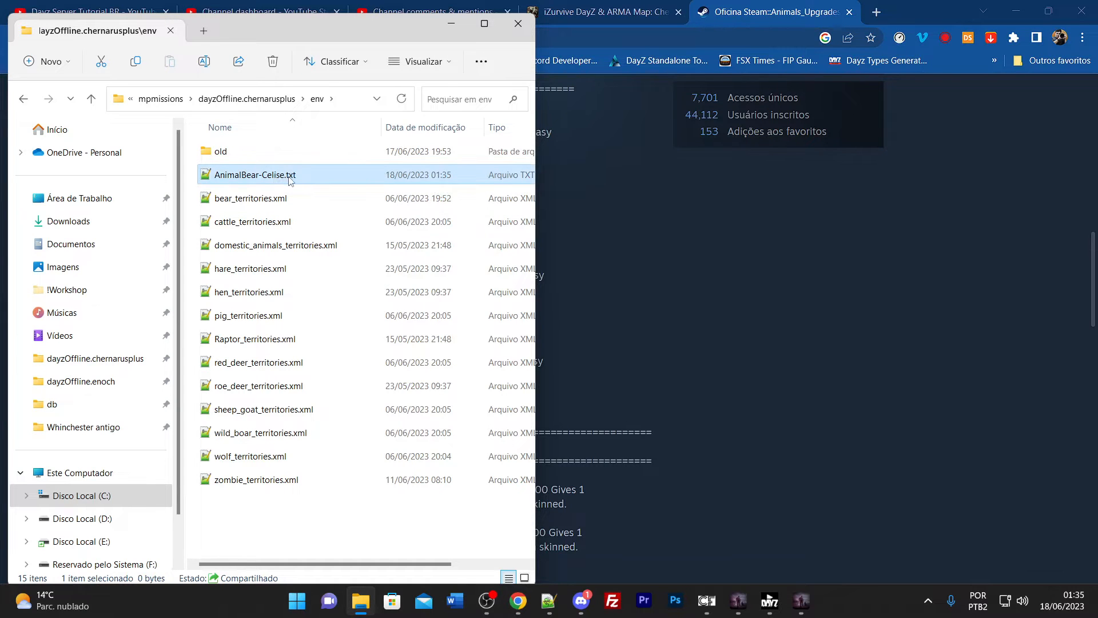
left_click(290, 179)
left_click_drag(286, 178, 301, 178)
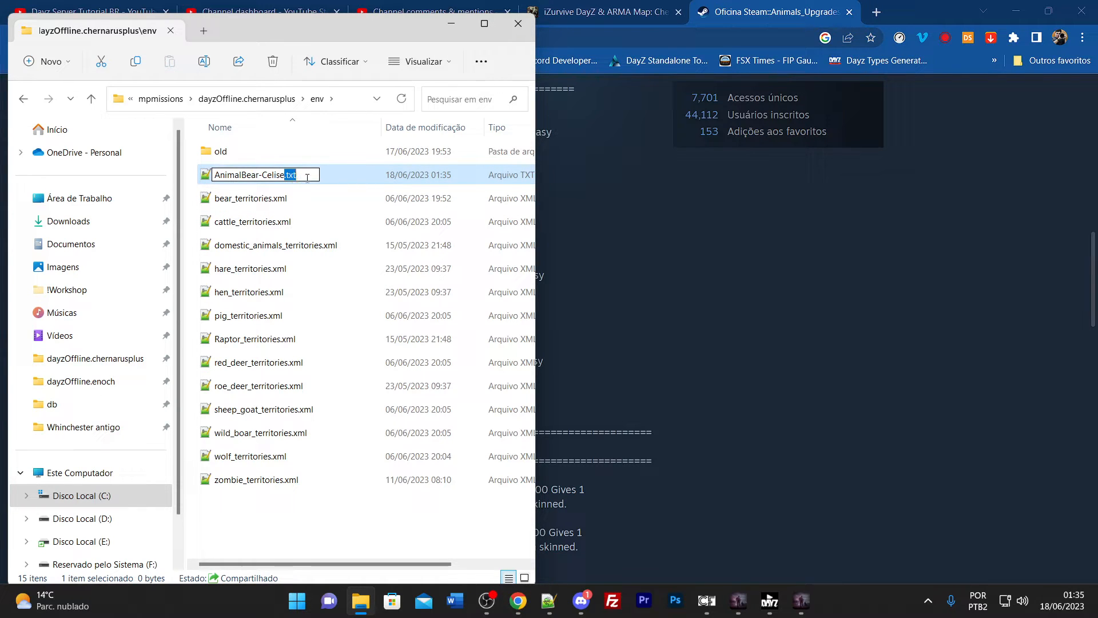
key("ctrl+v")
key("Return")
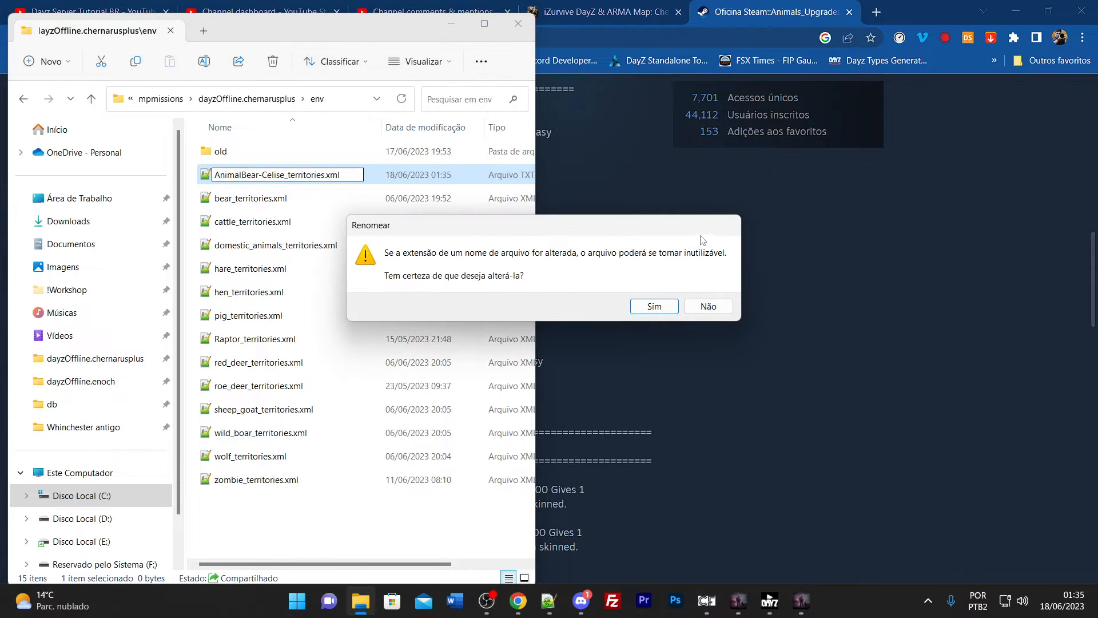
left_click(652, 305)
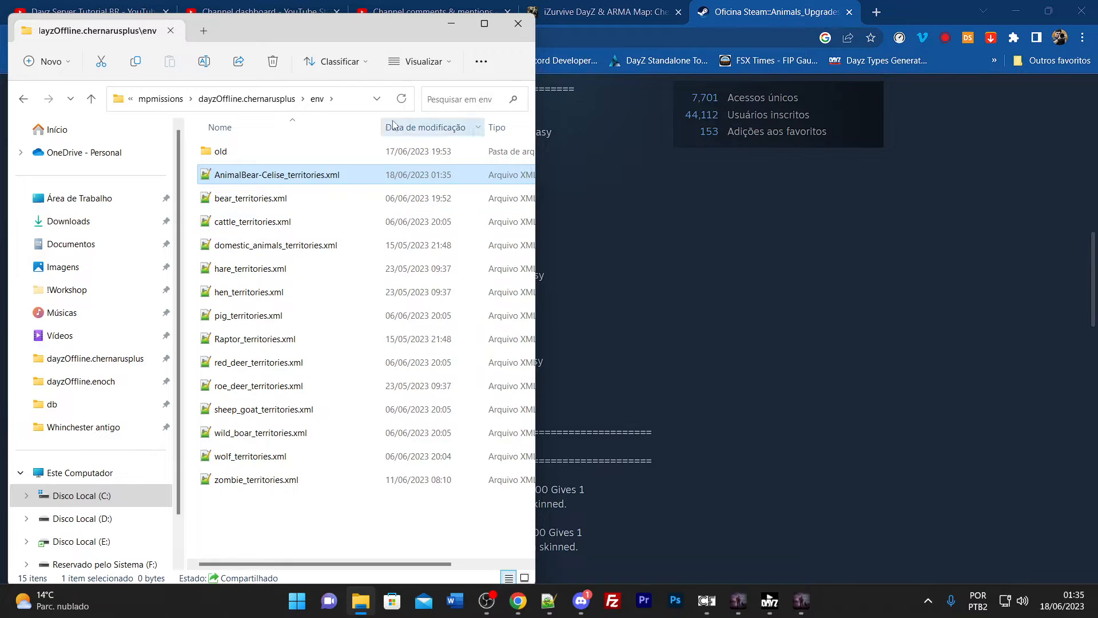
left_click(484, 23)
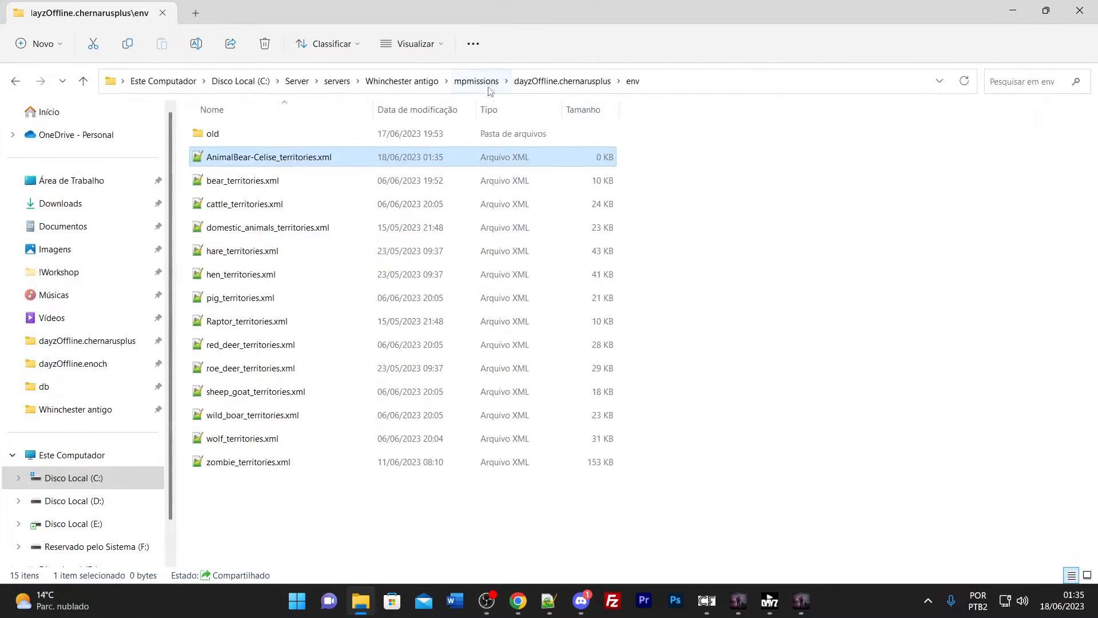
left_click(438, 48)
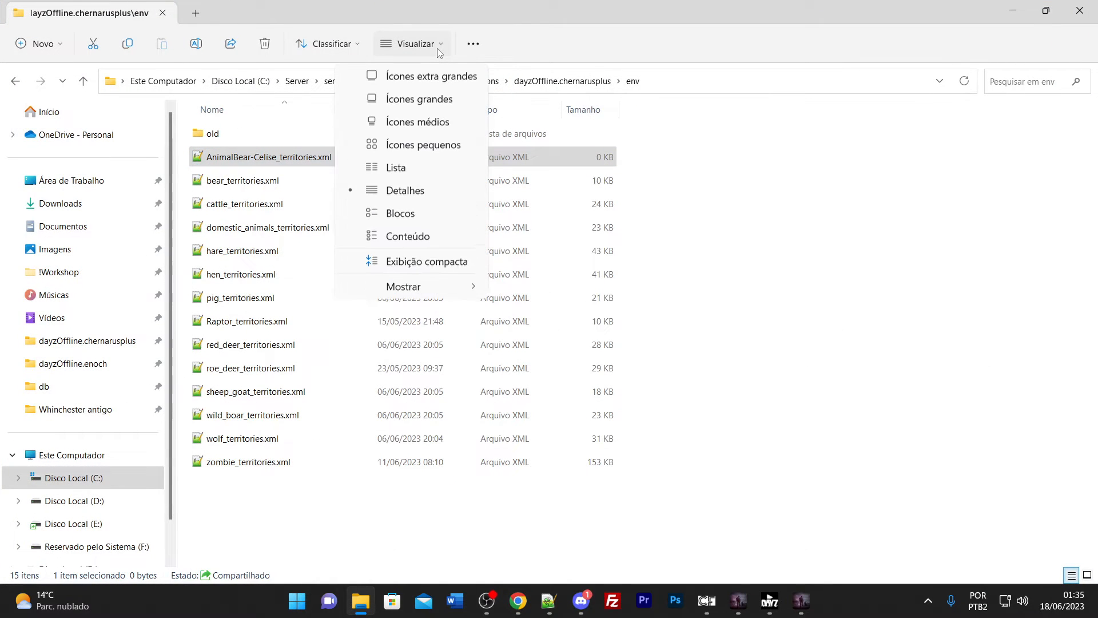
left_click(471, 44)
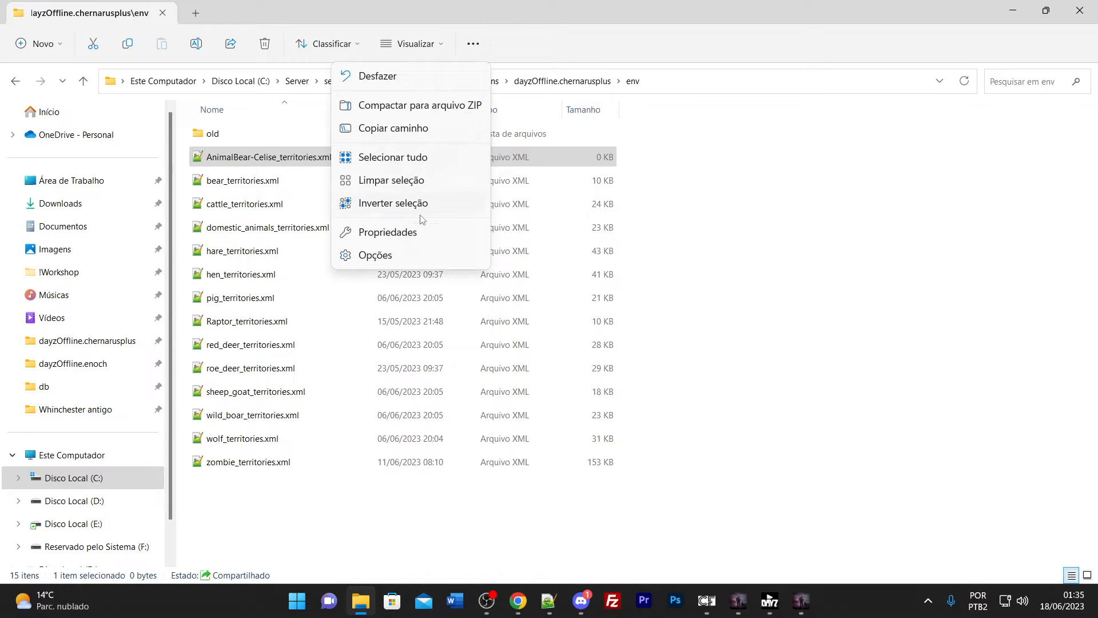
left_click(405, 240)
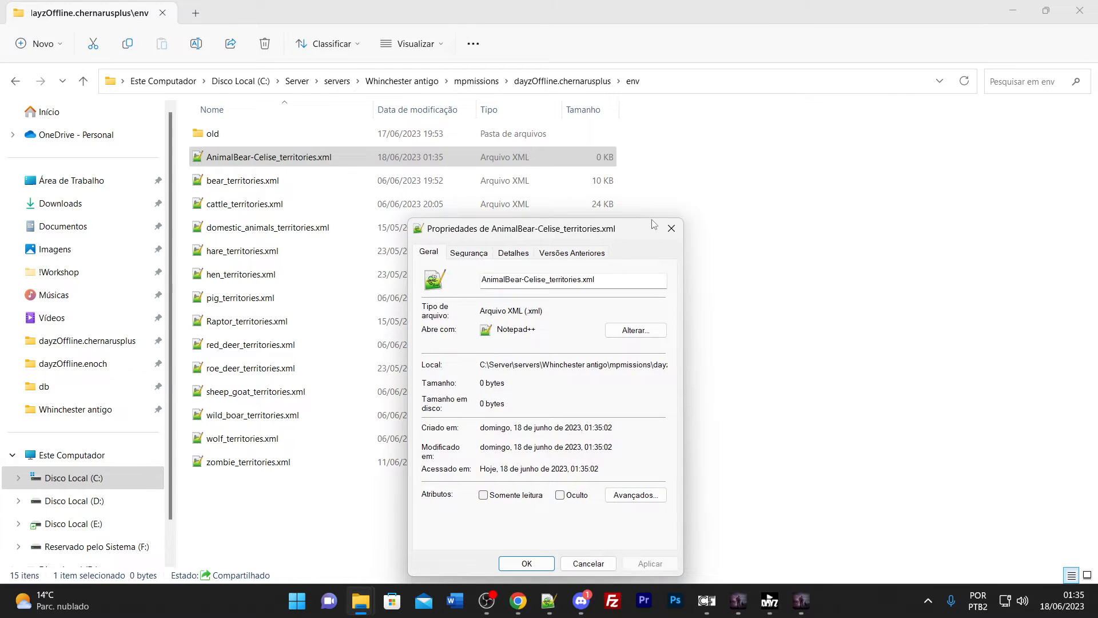
left_click(672, 228)
- Open the folder view options, enable hiding extensions for known file types and apply the change
left_click(473, 44)
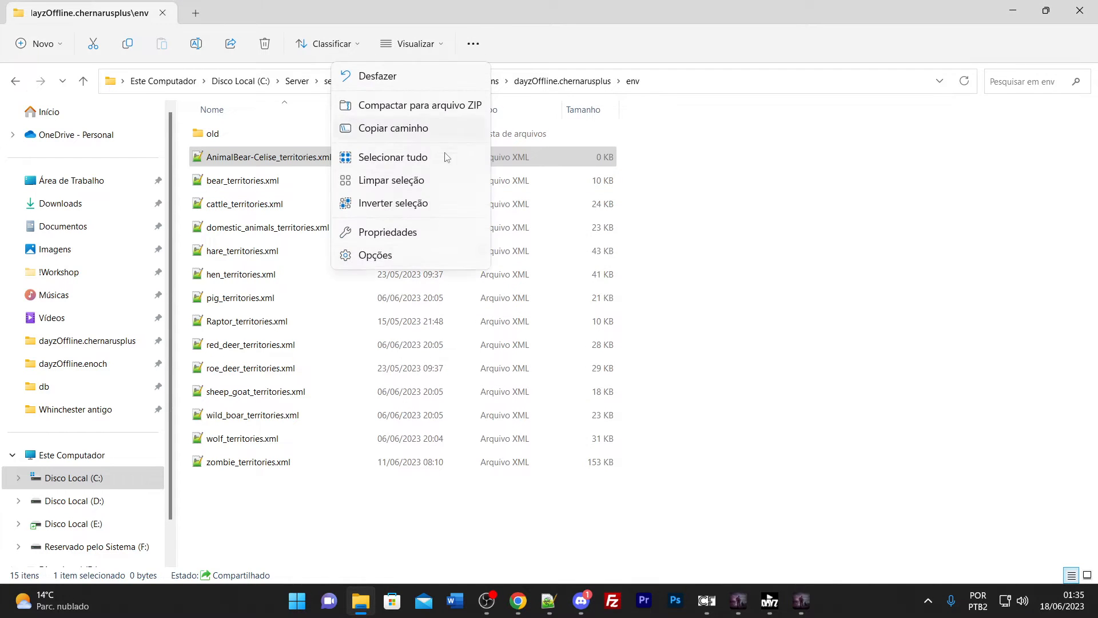
left_click(376, 257)
left_click(120, 147)
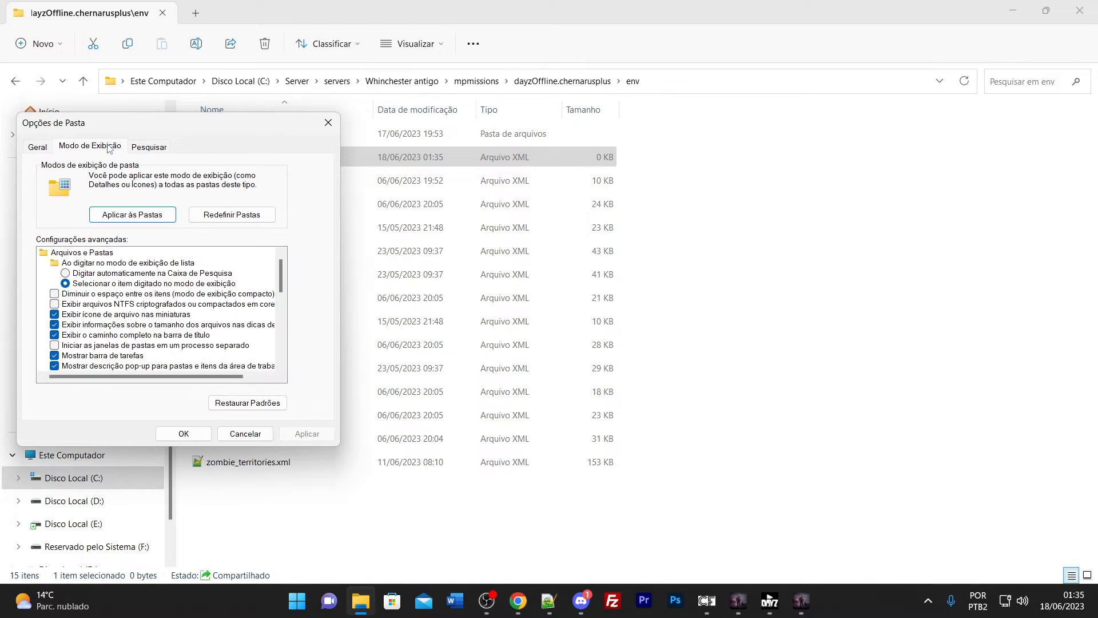
left_click_drag(178, 127, 565, 86)
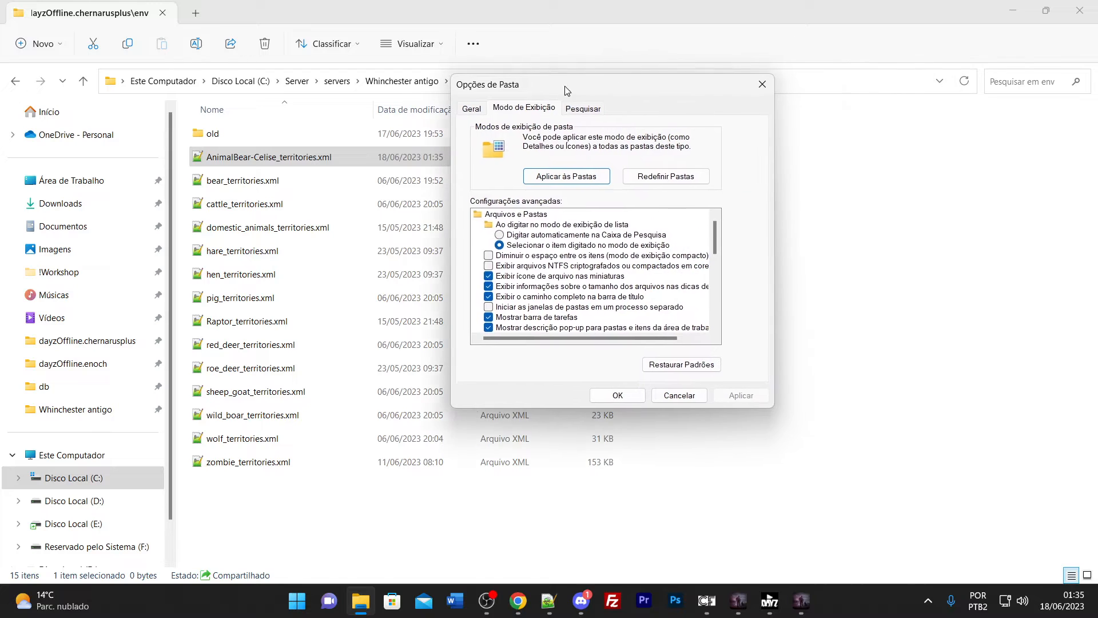
scroll(598, 263, "down", 2)
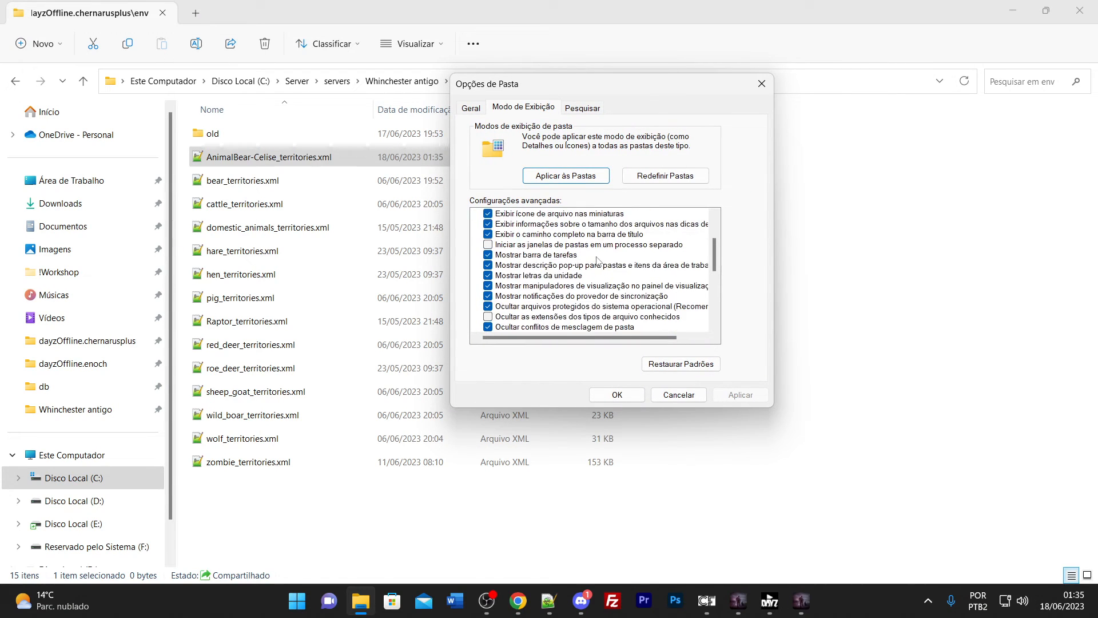
scroll(598, 264, "down", 1)
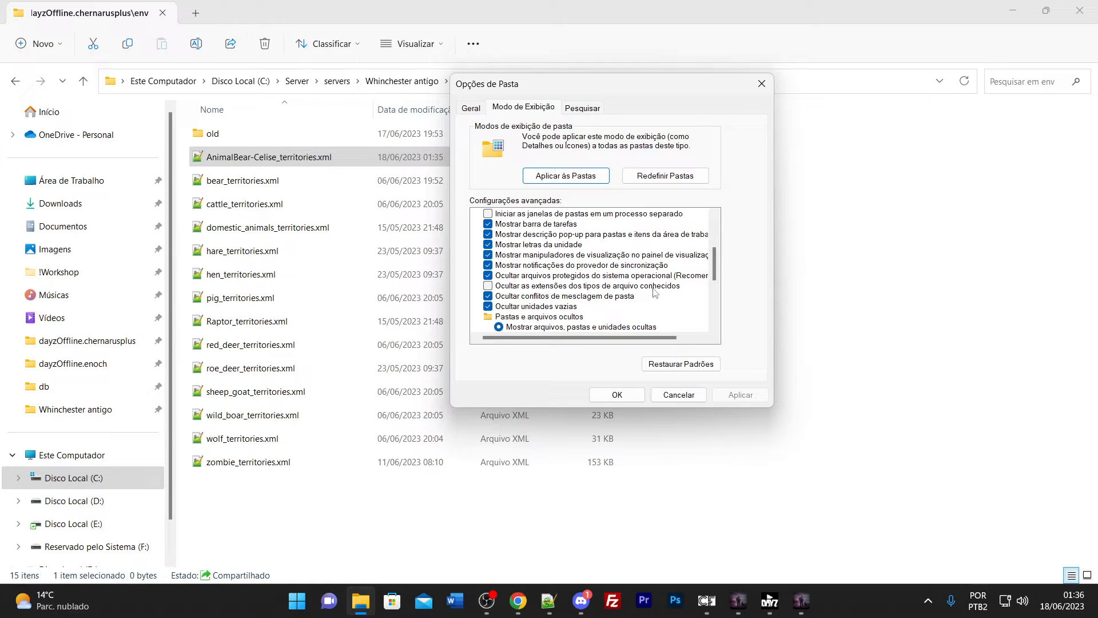
left_click(488, 286)
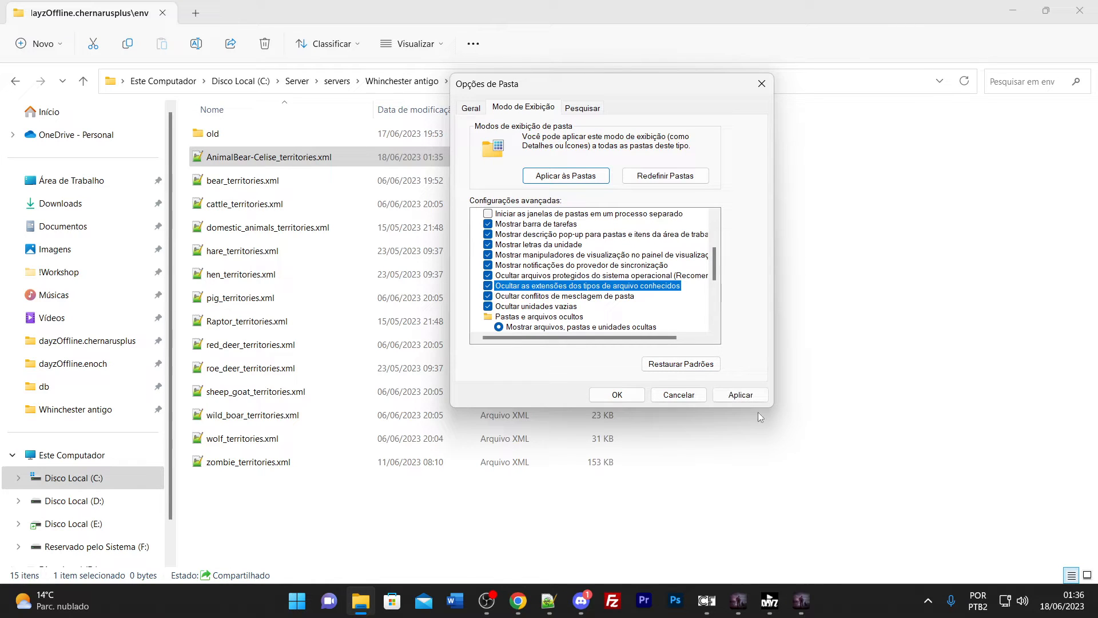
left_click(744, 396)
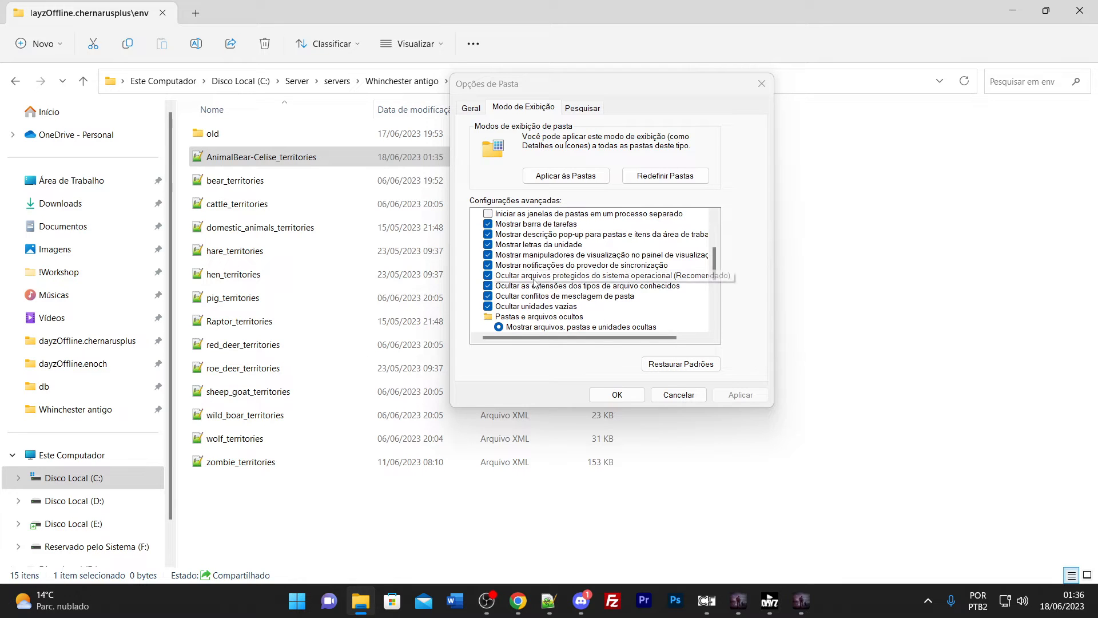
- Disable hiding extensions for known file types, choose to show hidden files, folders and drives, and confirm the folder options
left_click(488, 286)
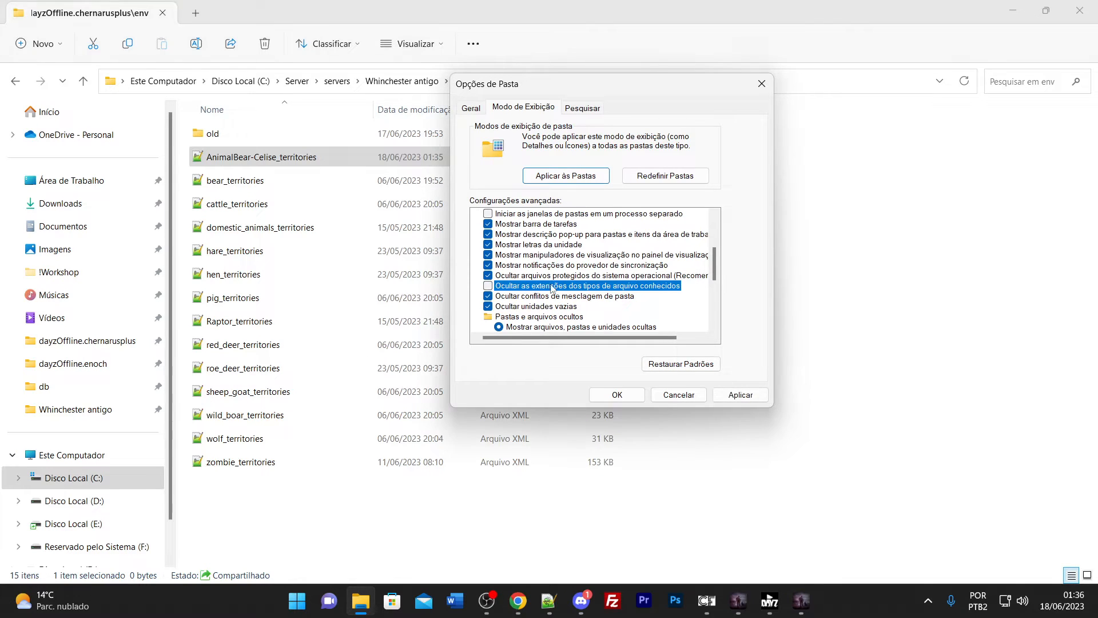
left_click(740, 395)
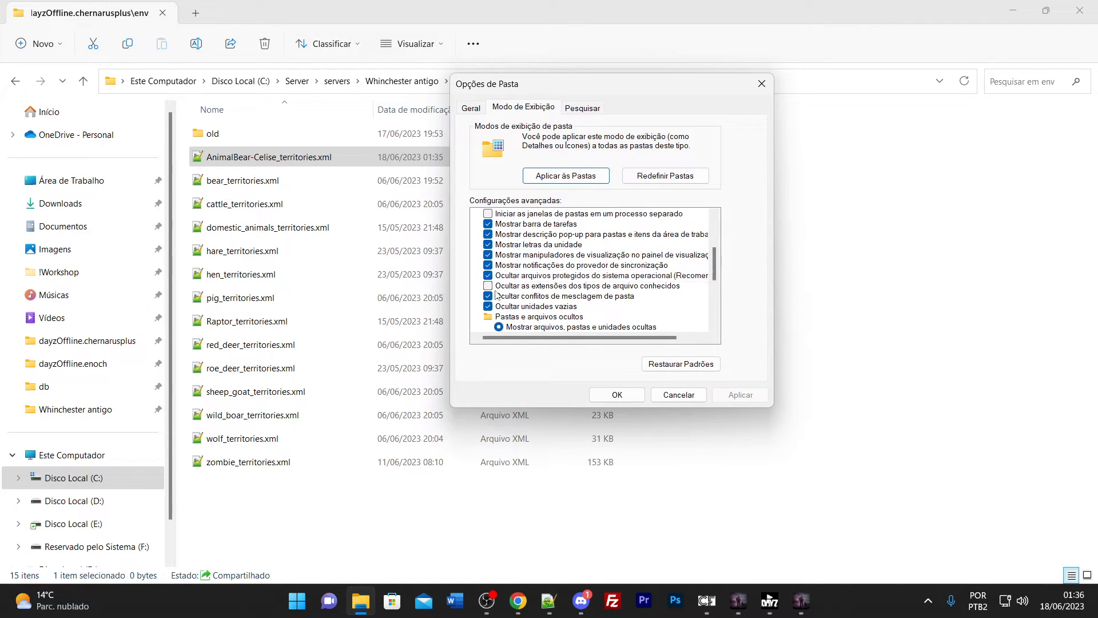
scroll(558, 296, "down", 2)
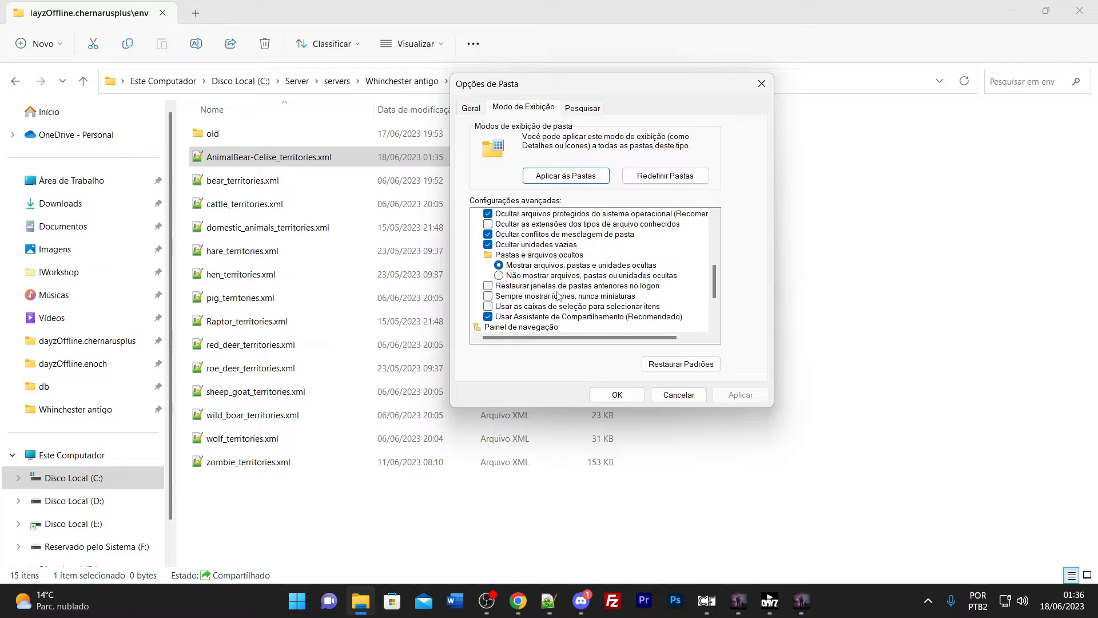
left_click(518, 265)
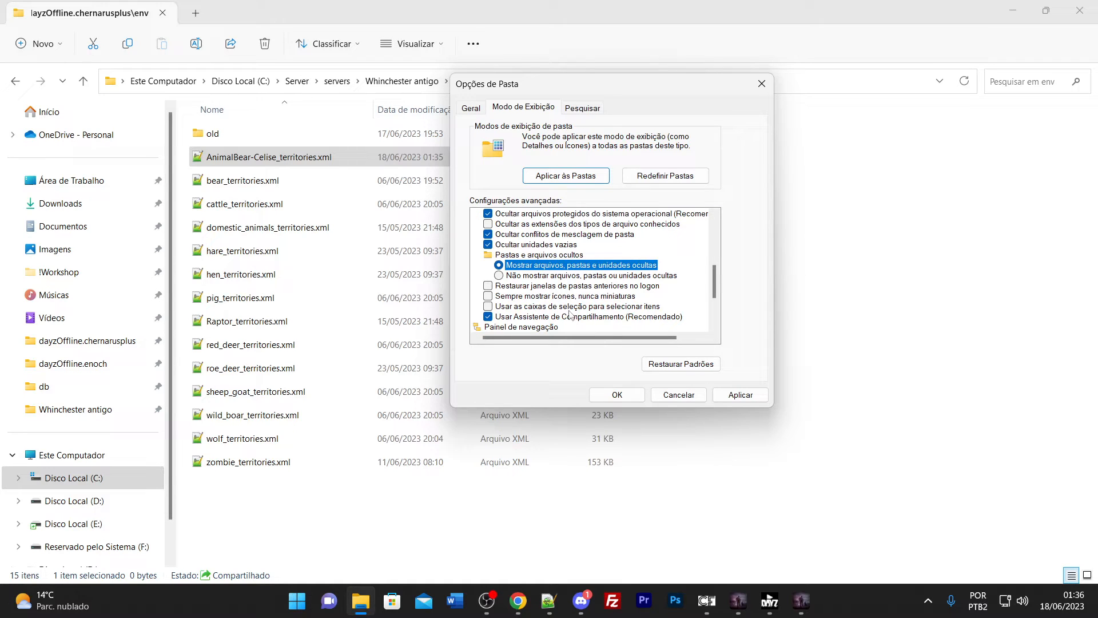
left_click(618, 395)
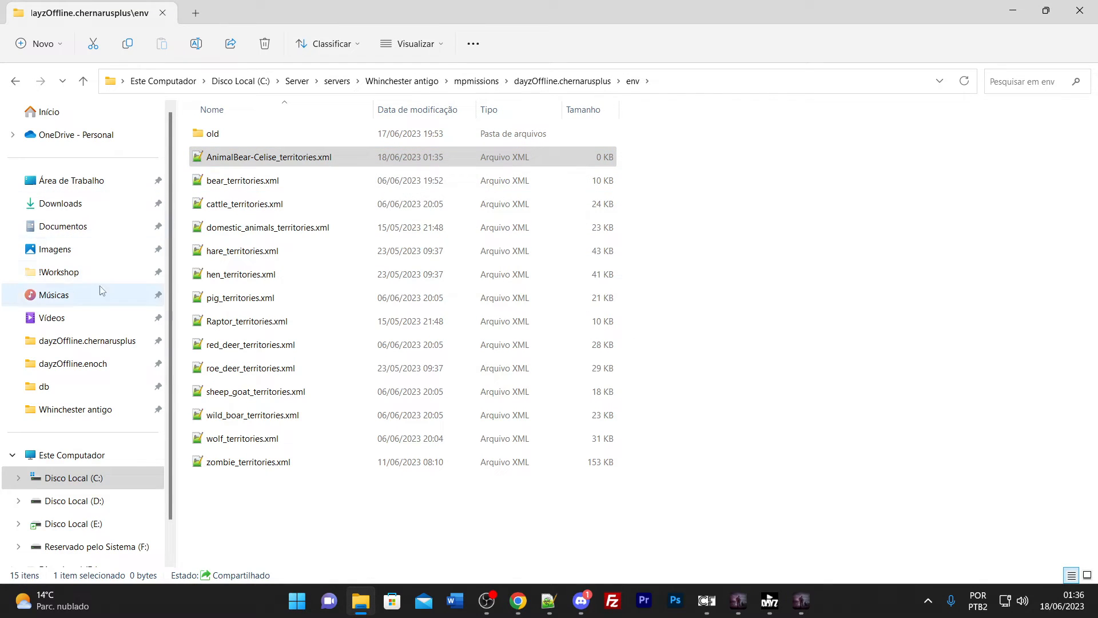
left_click(49, 279)
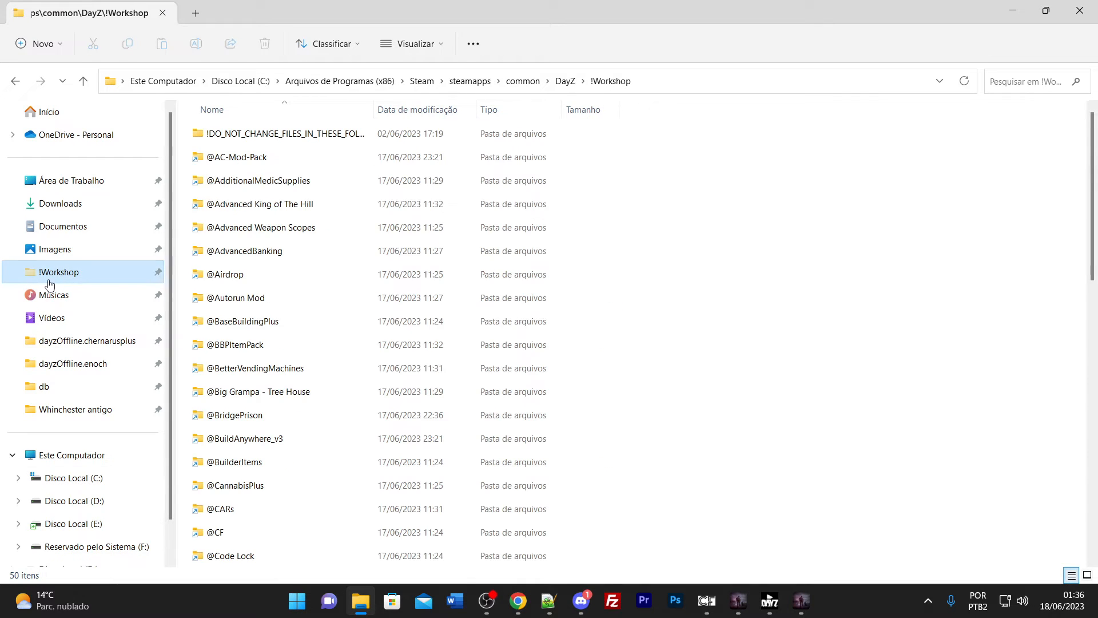
left_click(15, 85)
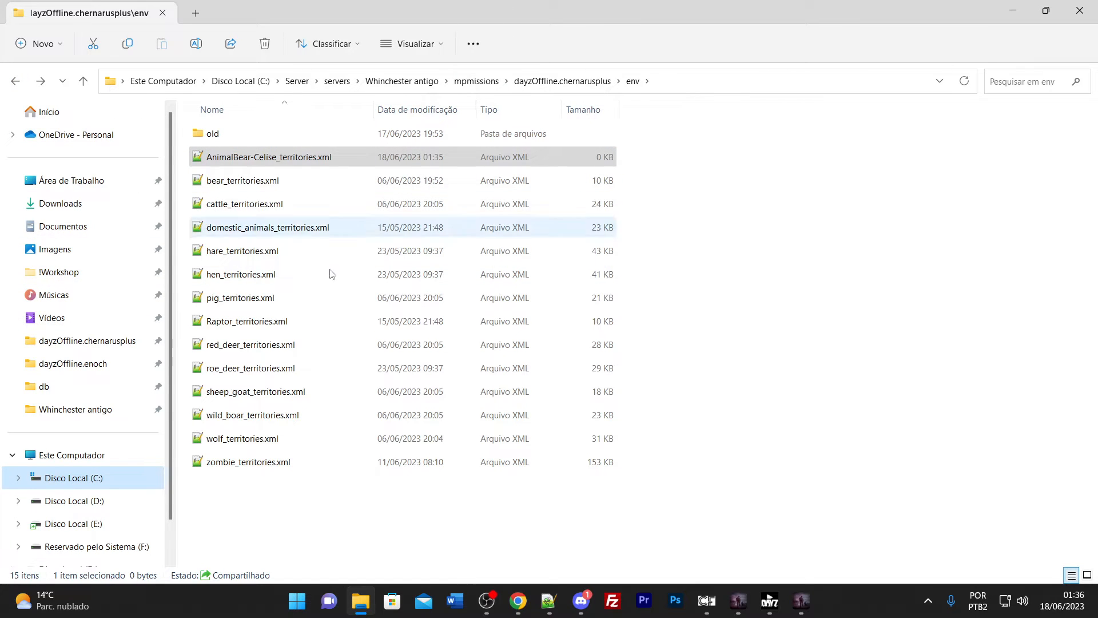
- Open AnimalBear-Celise_territories.xml and bear_territories.xml from the env folder in Notepad++ and maximize the editor window
left_click(324, 164)
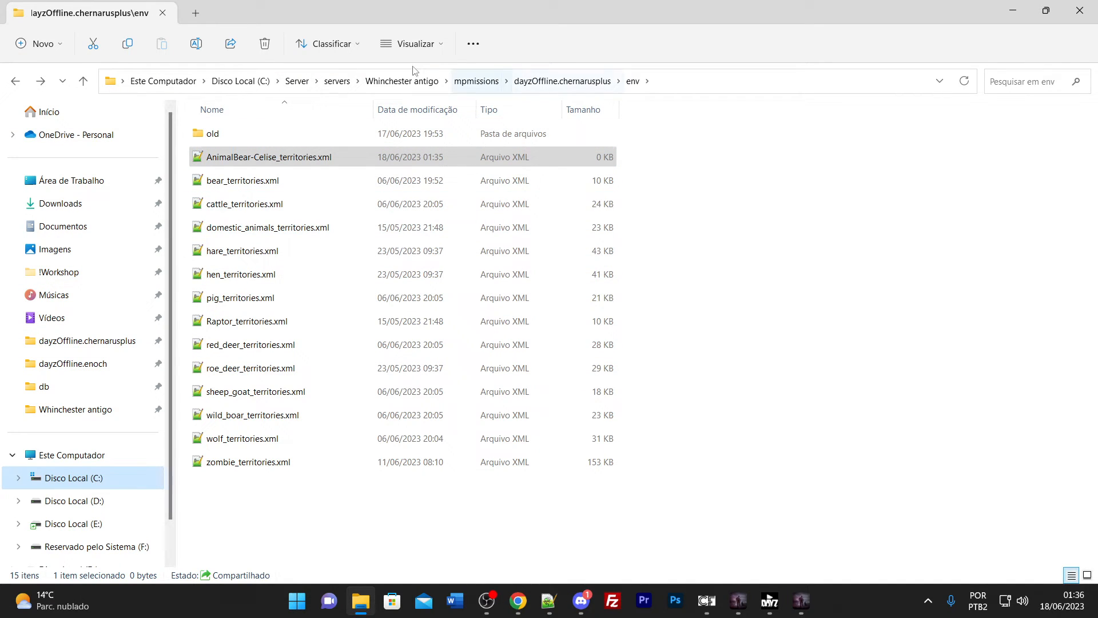
double_click(256, 158)
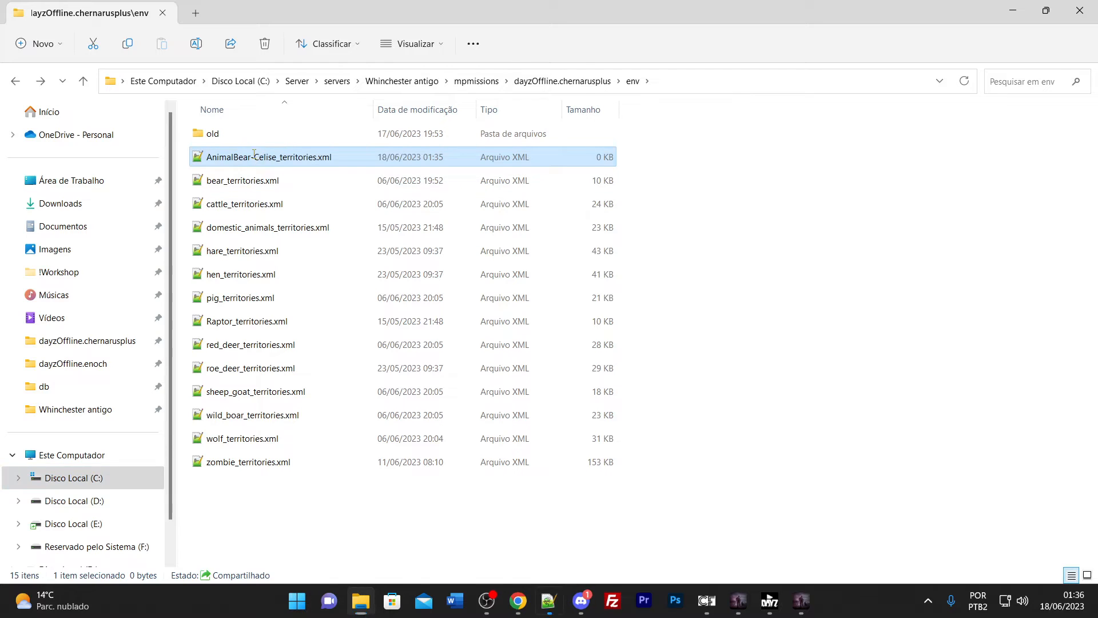
left_click_drag(557, 22, 690, 44)
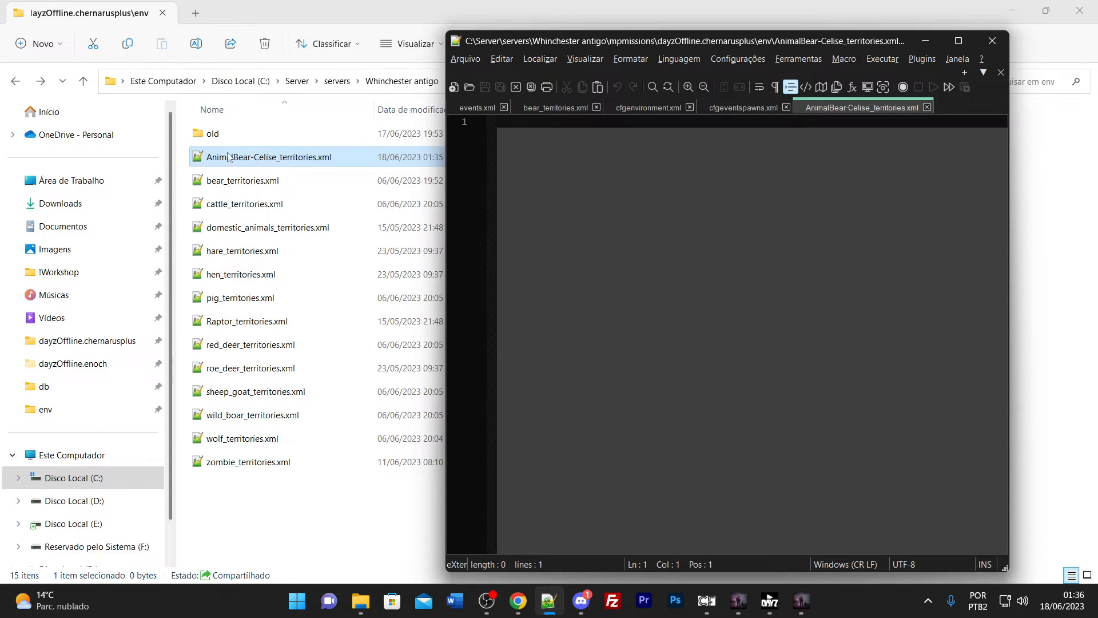
left_click(238, 182)
double_click(238, 181)
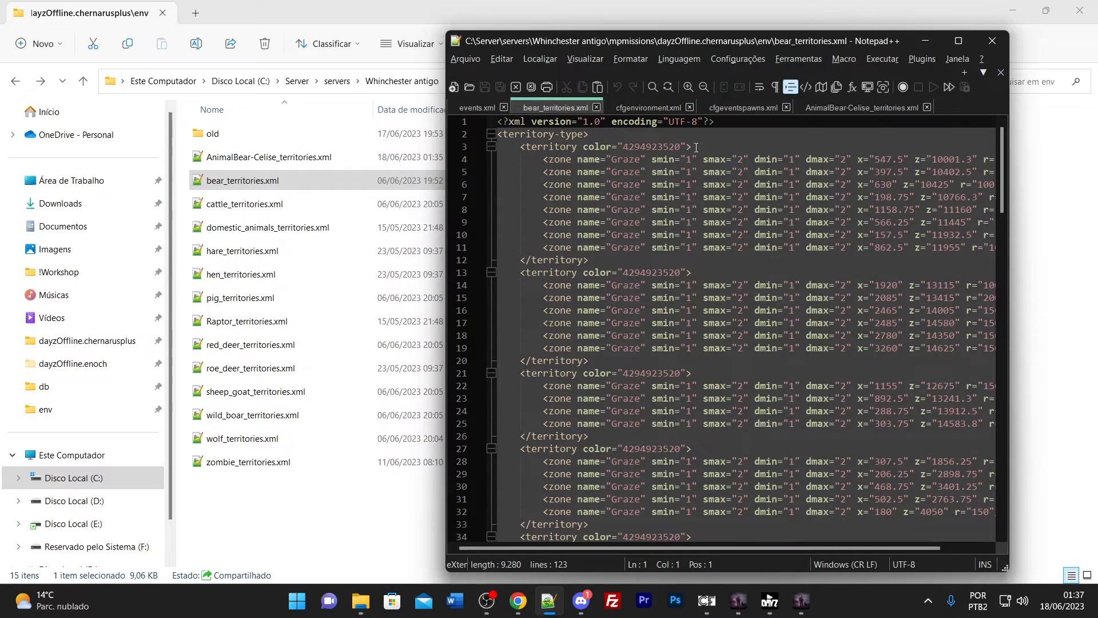
left_click(959, 41)
- Copy the first four lines of bear_territories.xml, through the first Graze zone, into the empty AnimalBear-Celise_territories.xml
left_click_drag(613, 110, 16, 63)
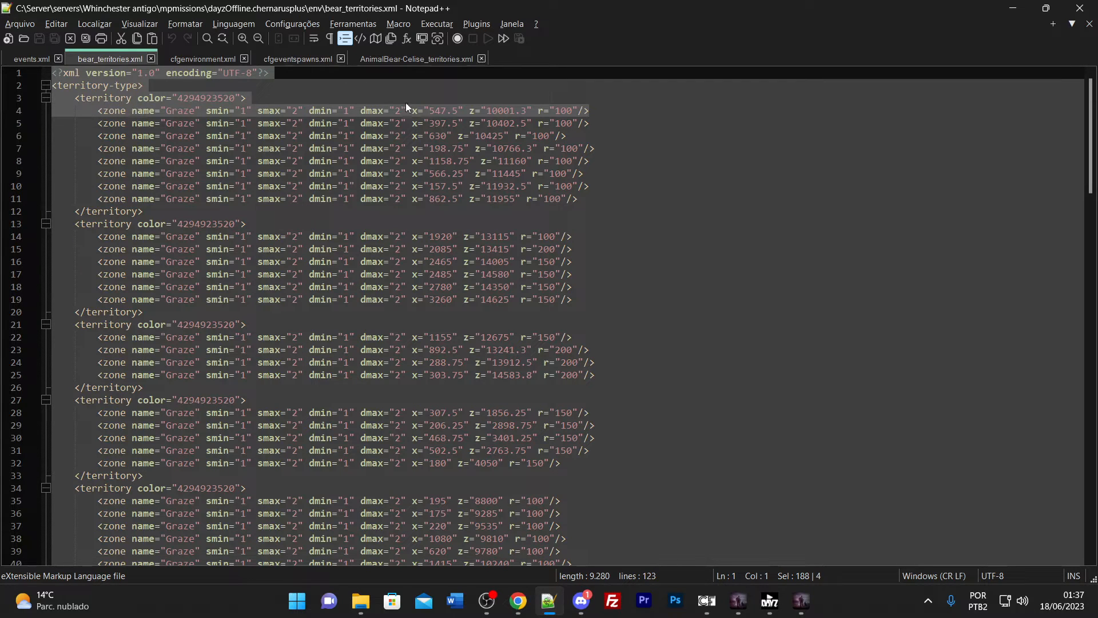
right_click(117, 102)
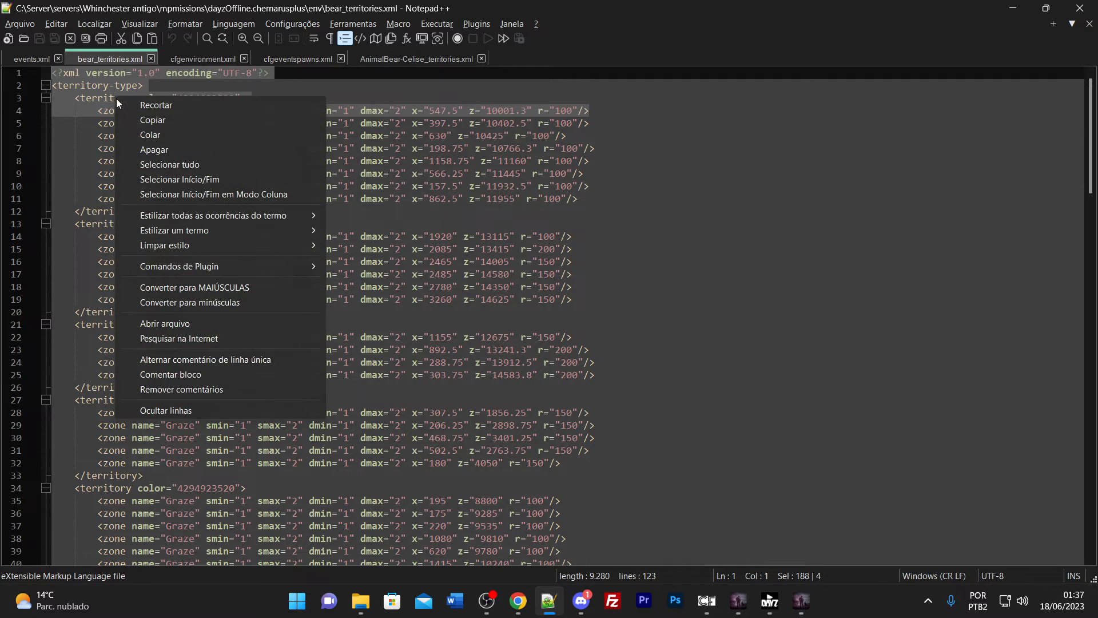
left_click(140, 123)
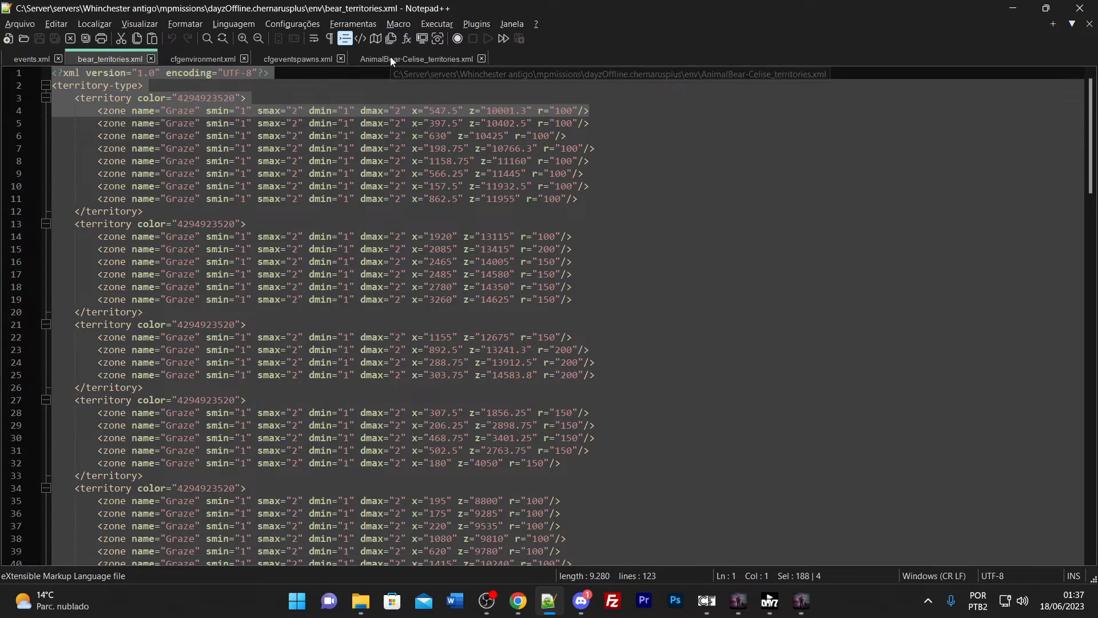
left_click(392, 59)
right_click(94, 102)
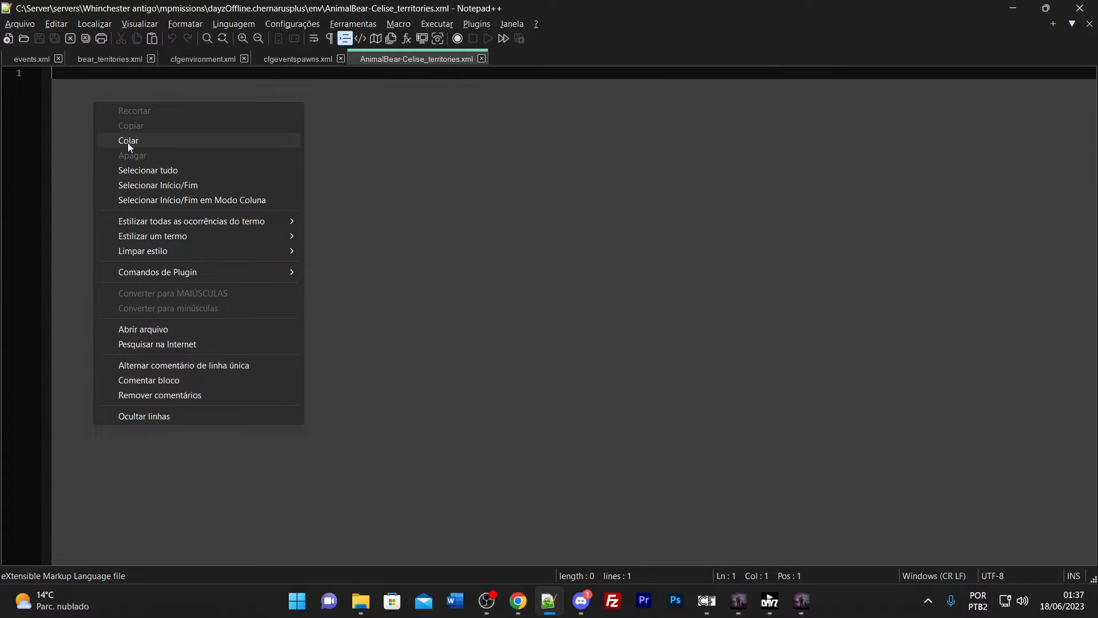
left_click(128, 143)
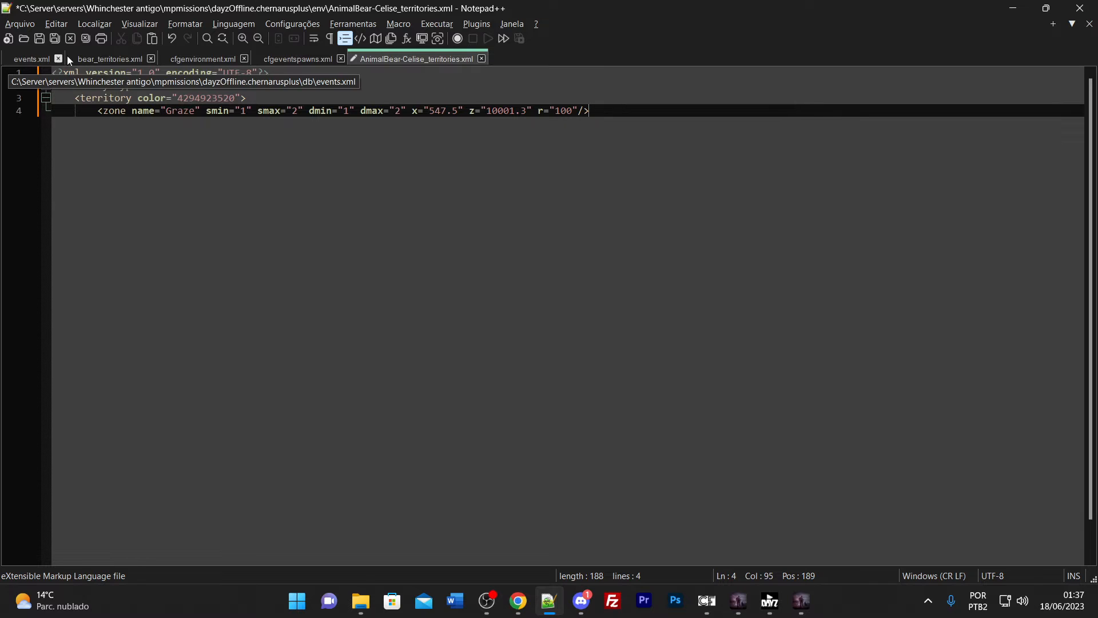
- Copy the closing </territory> and </territory-type> tags from the end of bear_territories.xml onto a new line below the zone in AnimalBear-Celise_territories.xml
left_click(101, 57)
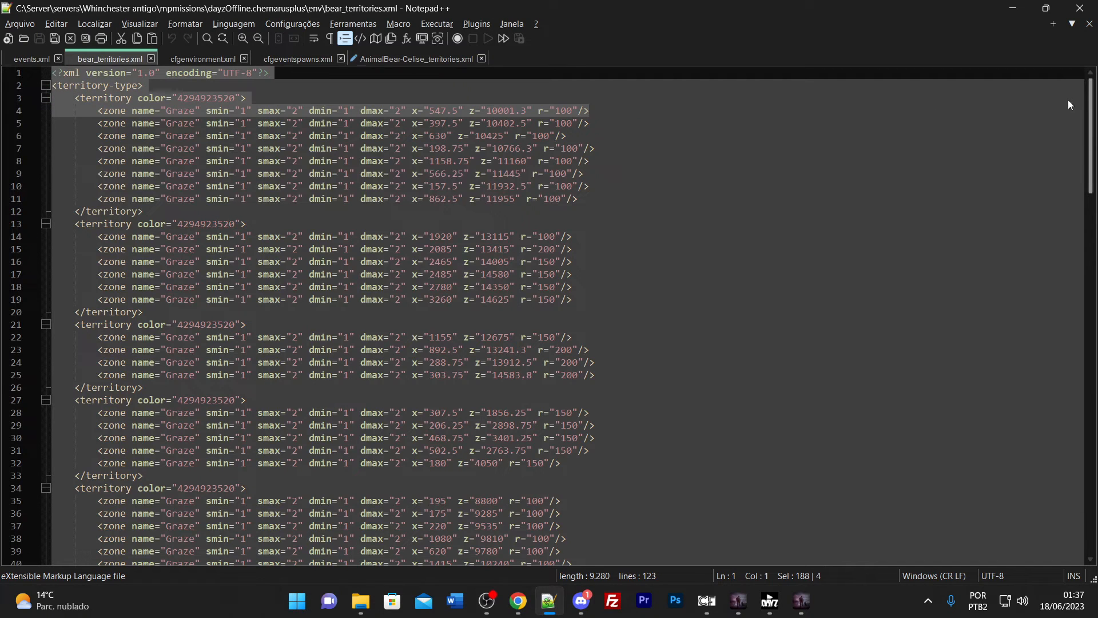
left_click_drag(1091, 109, 1090, 422)
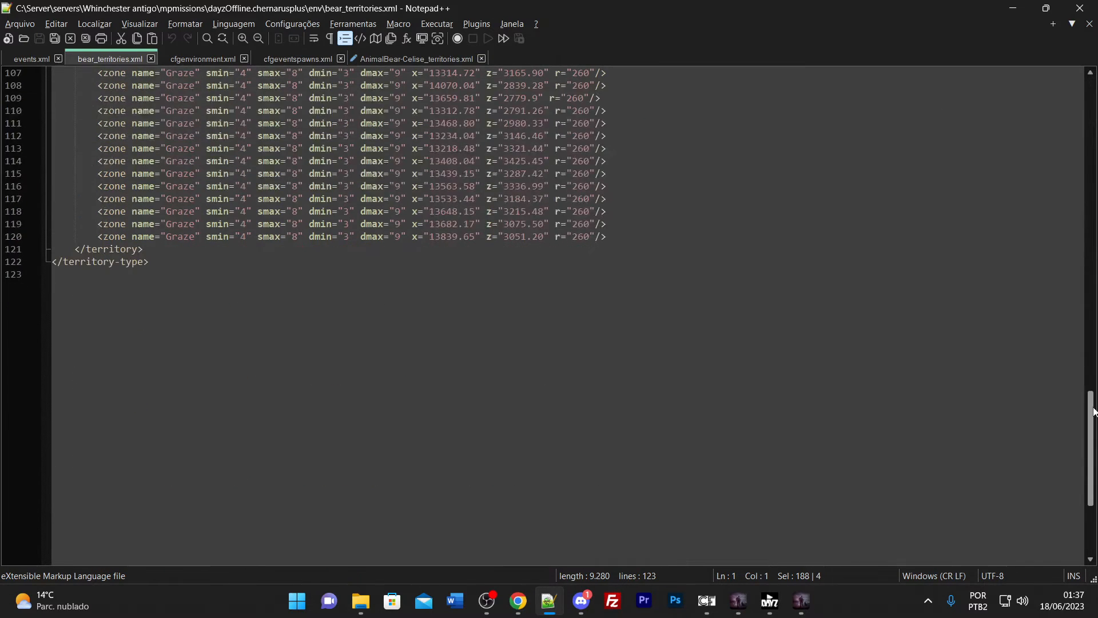
left_click_drag(177, 270, 53, 250)
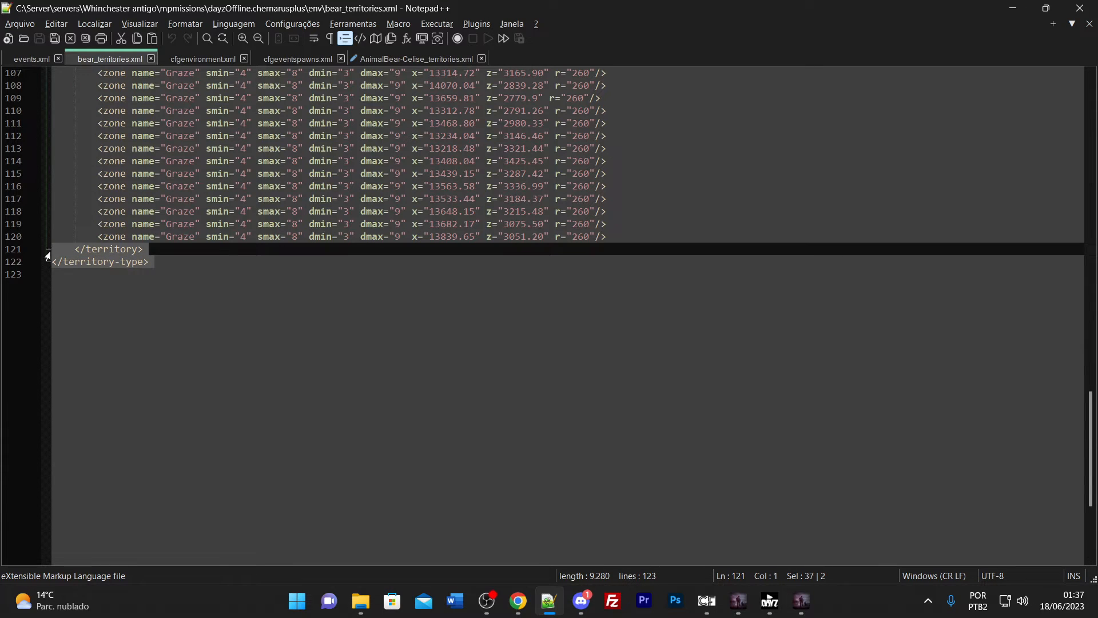
right_click(96, 247)
left_click(130, 272)
left_click(379, 60)
left_click(82, 86)
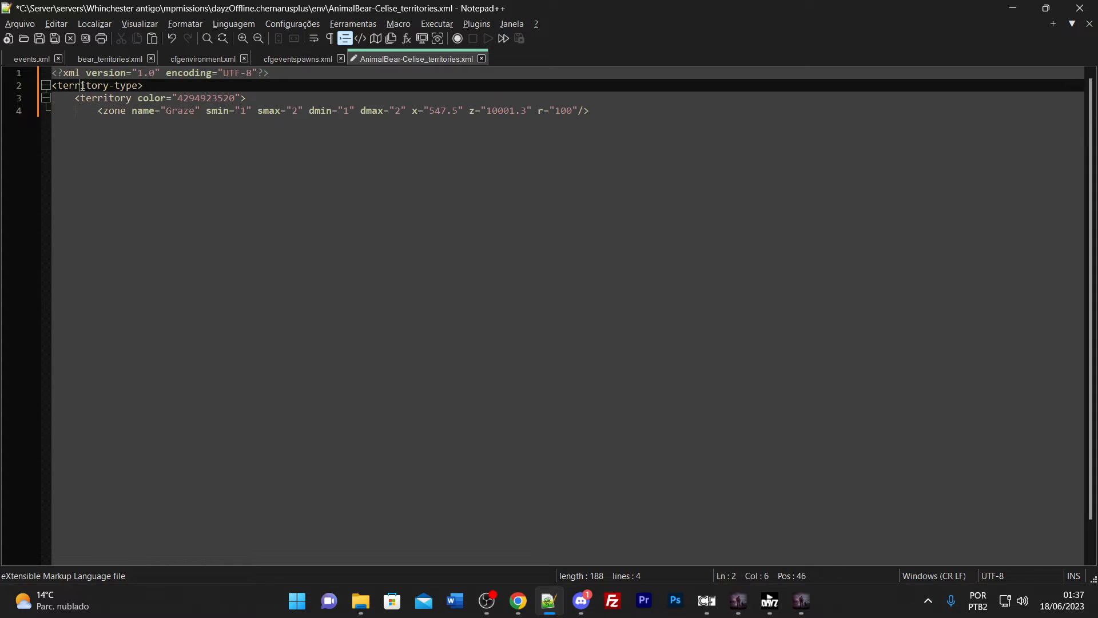
left_click(121, 99)
left_click(605, 106)
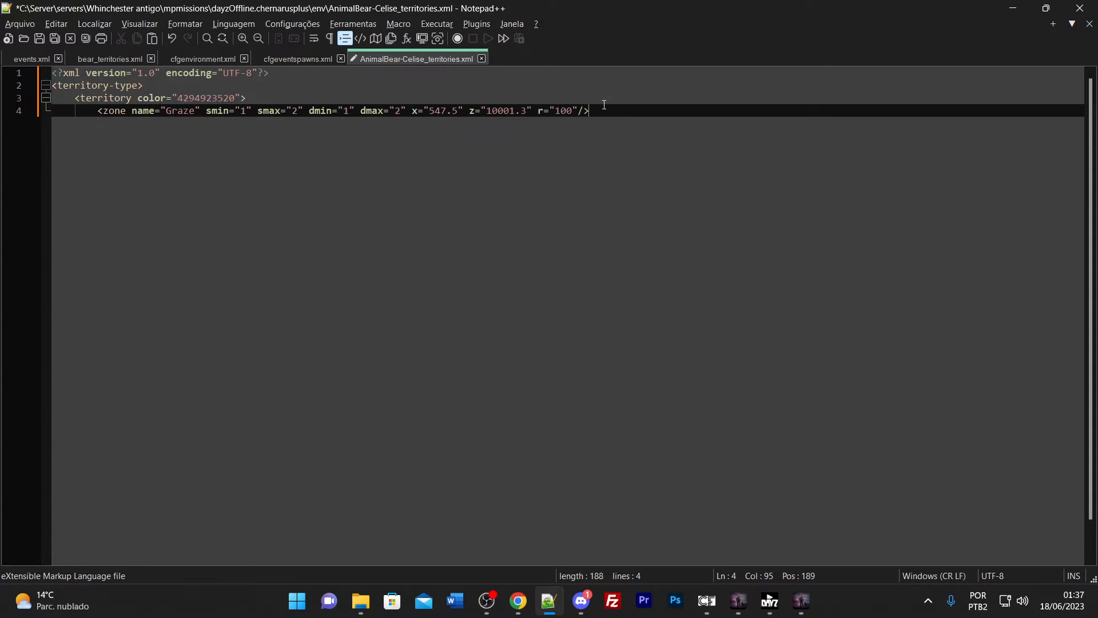
key("Return")
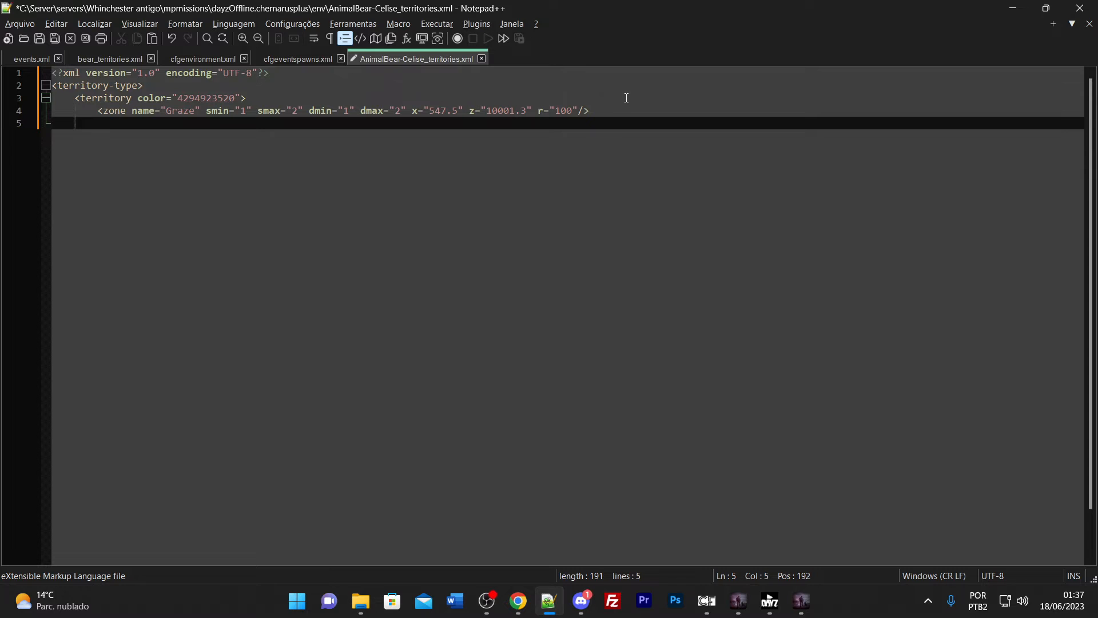
key("ctrl+v")
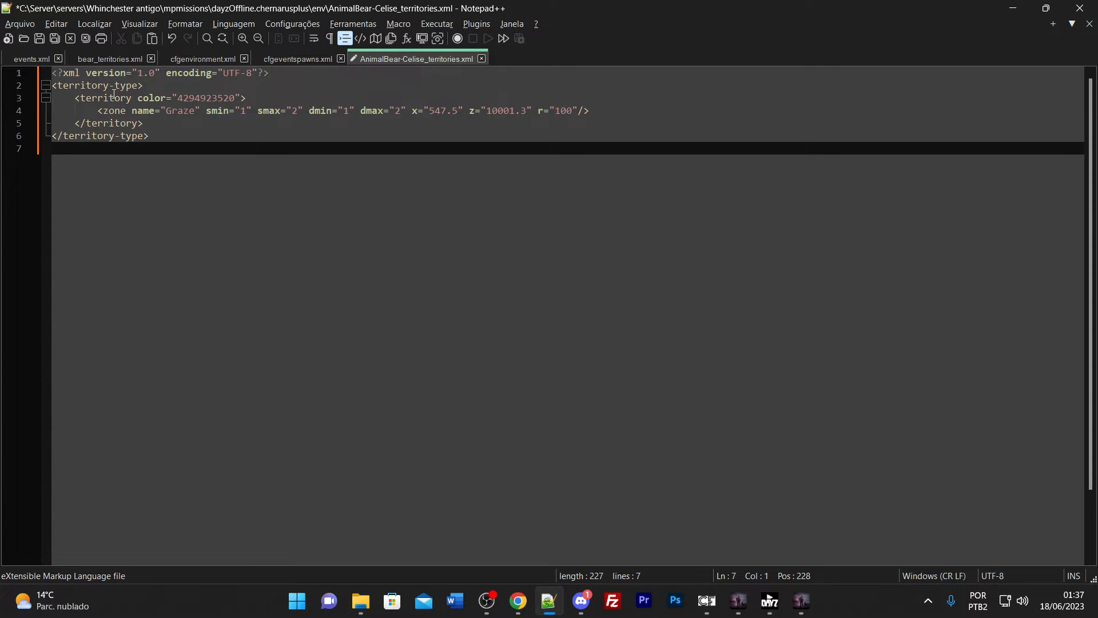
- Compare the opening and closing territory tags in AnimalBear-Celise_territories.xml with the first four and last two lines of bear_territories.xml
left_click(92, 86)
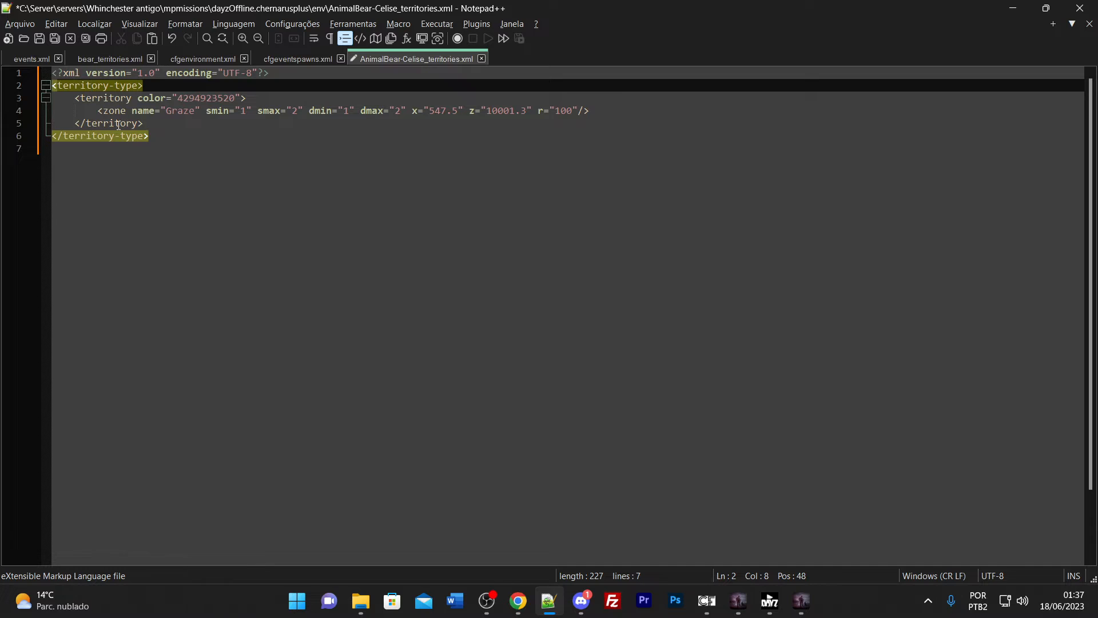
left_click(105, 98)
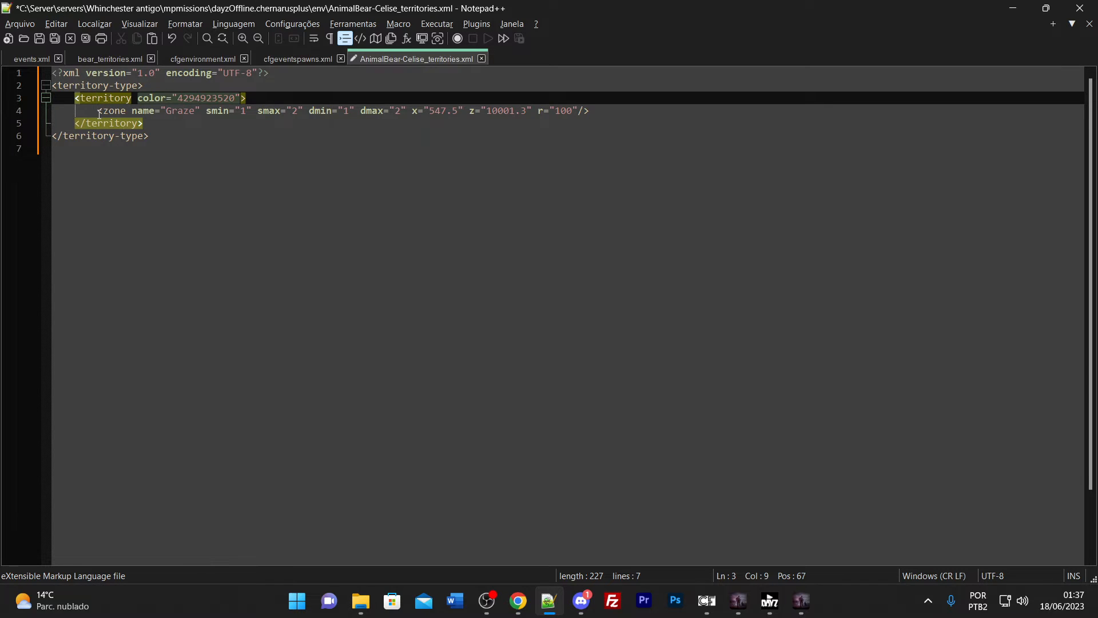
left_click(110, 62)
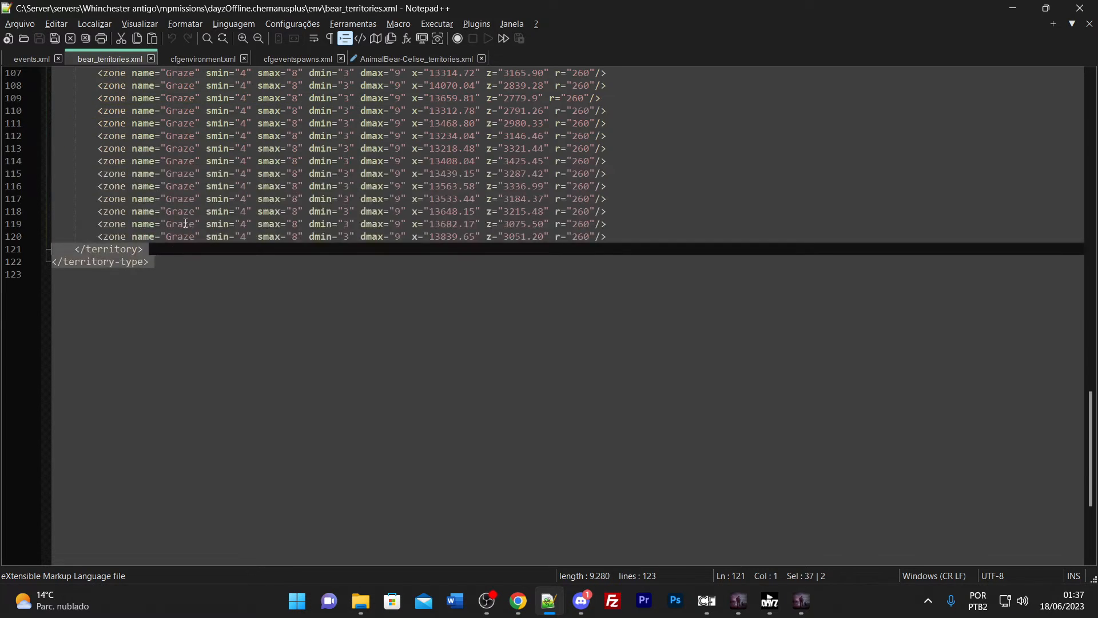
scroll(185, 223, "up", 20)
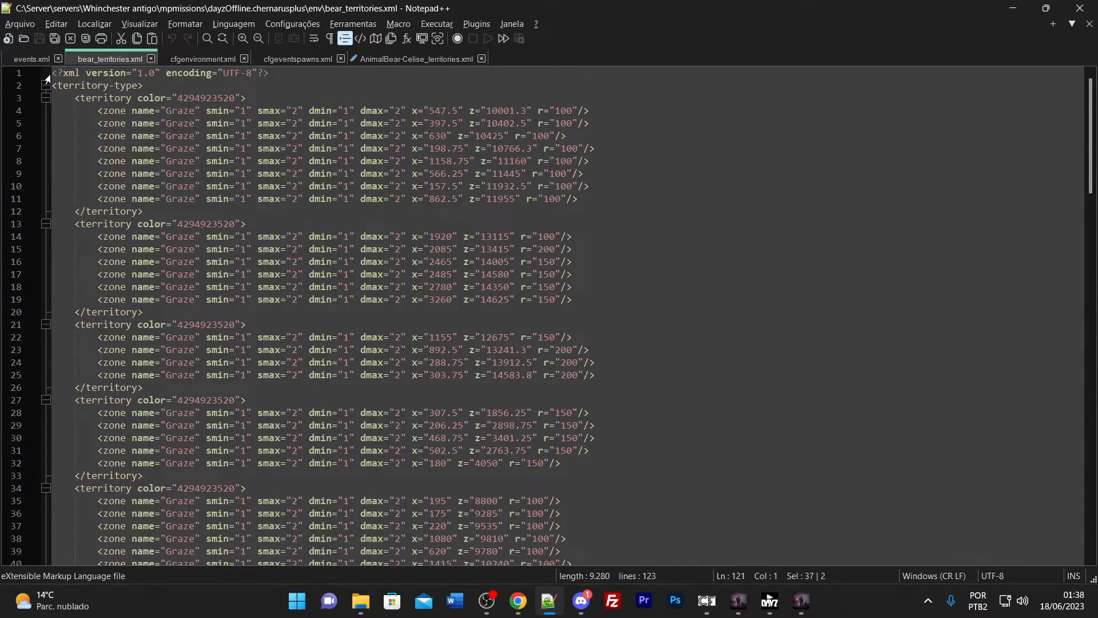
left_click_drag(51, 73, 249, 86)
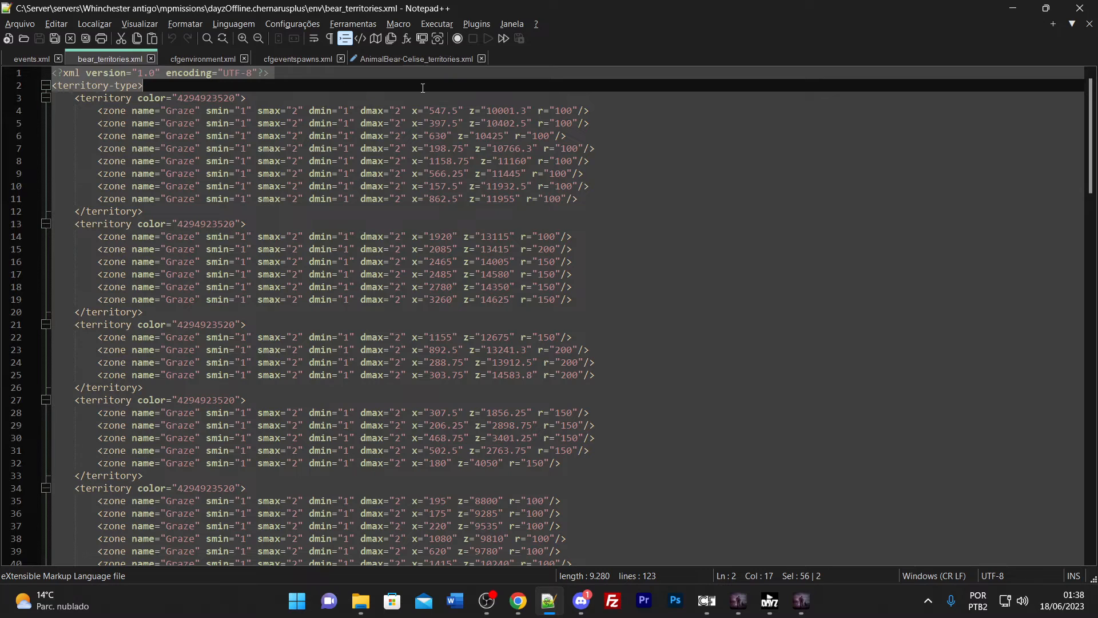
left_click_drag(423, 88, 611, 108)
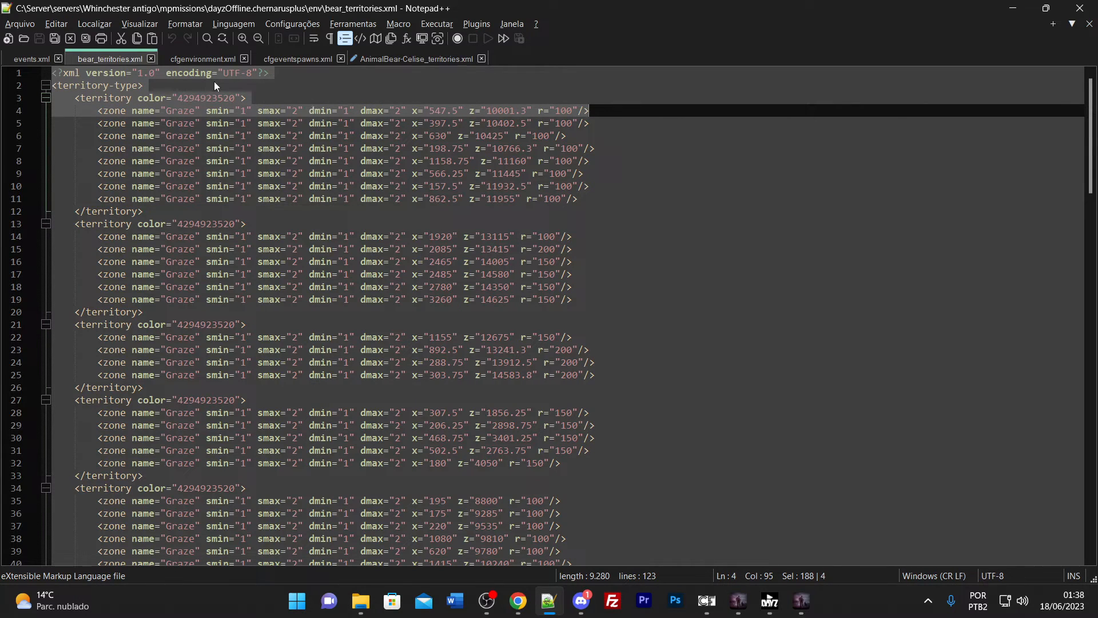
left_click(421, 55)
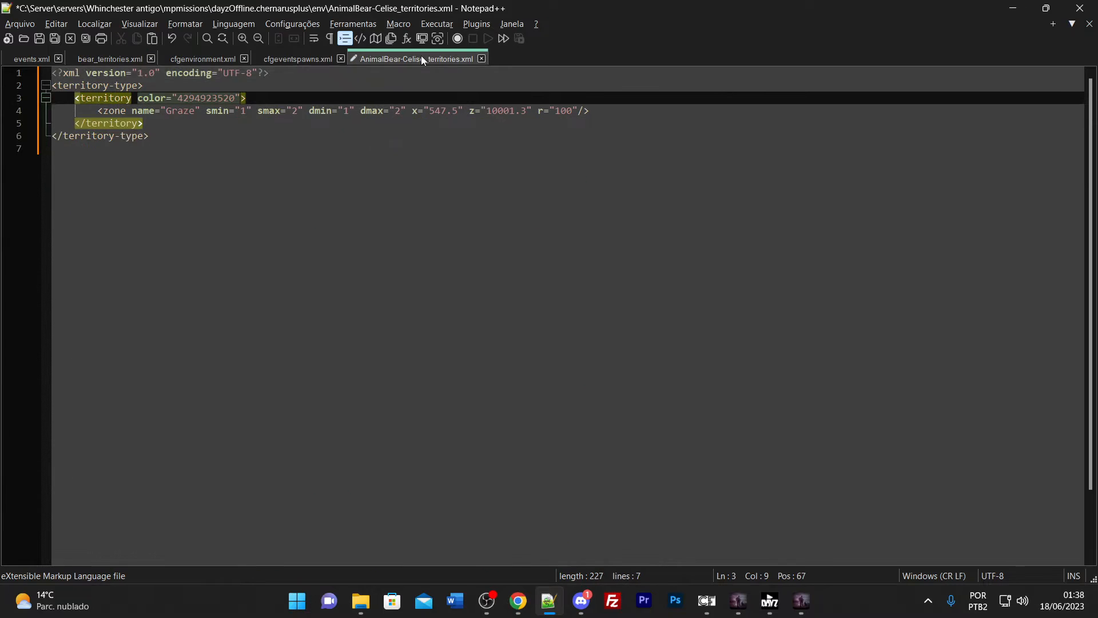
left_click(117, 57)
scroll(436, 188, "down", 20)
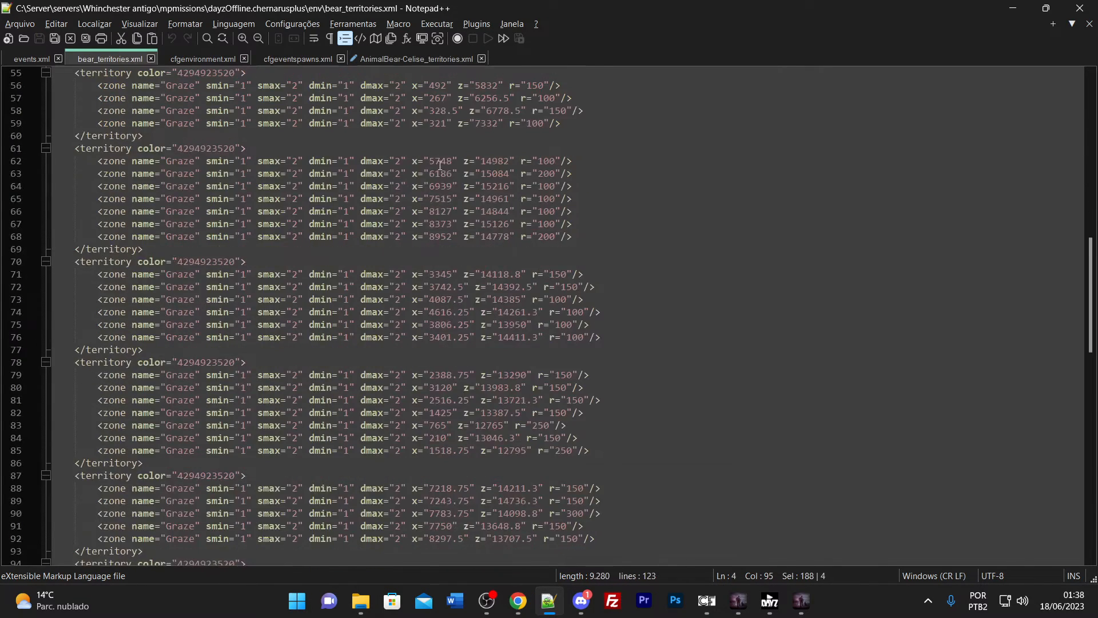
scroll(436, 187, "down", 6)
left_click_drag(208, 228, 34, 186)
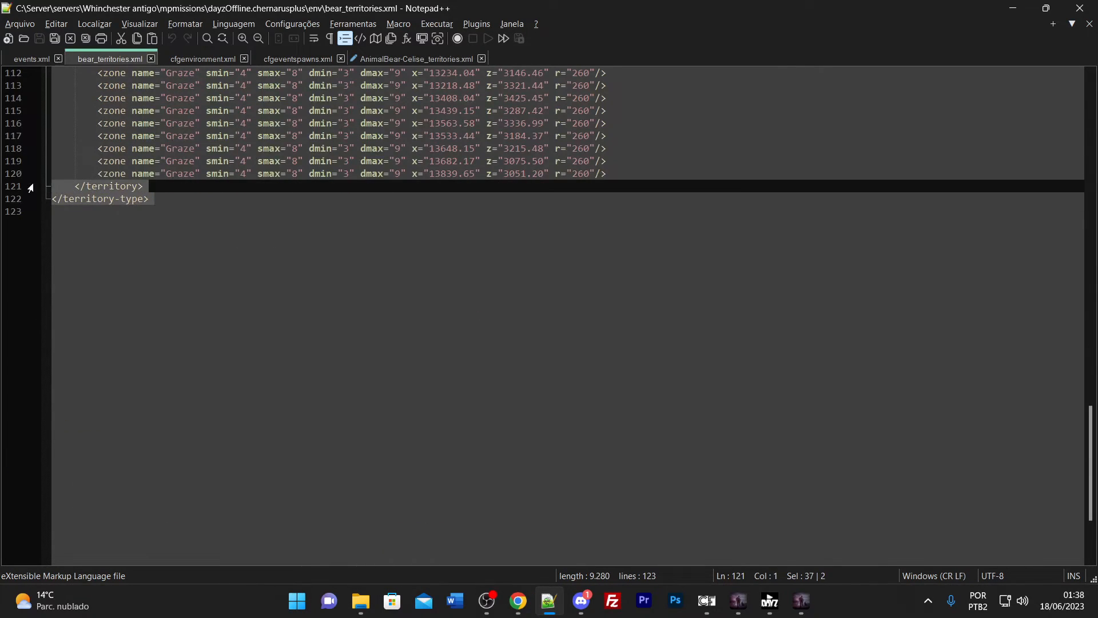
left_click(385, 56)
key("ctrl+v")
left_click(194, 136)
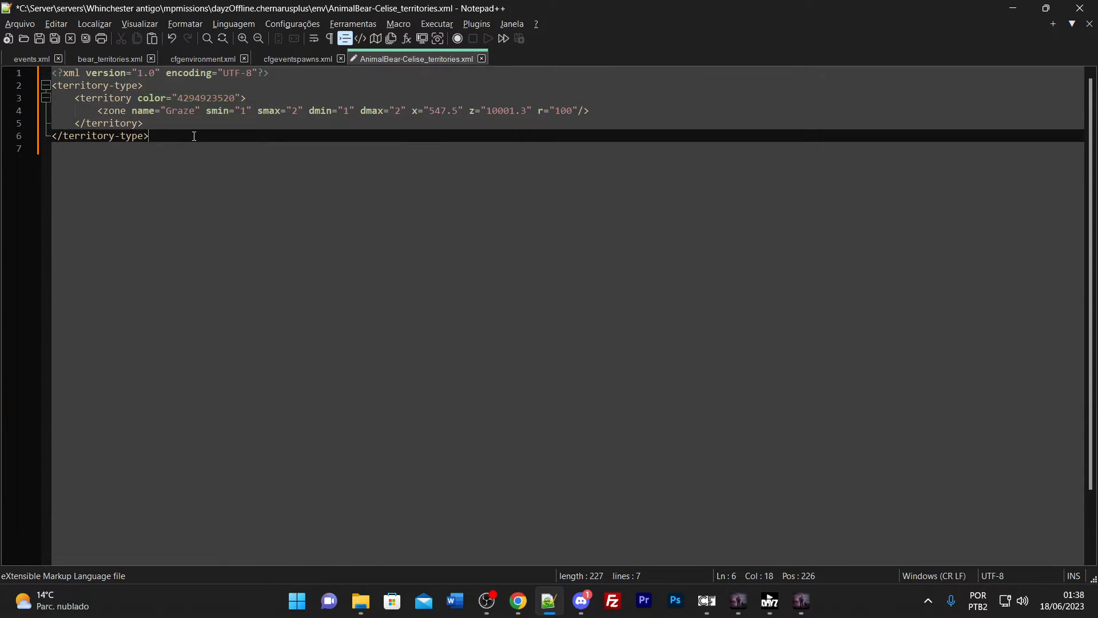
left_click(108, 110)
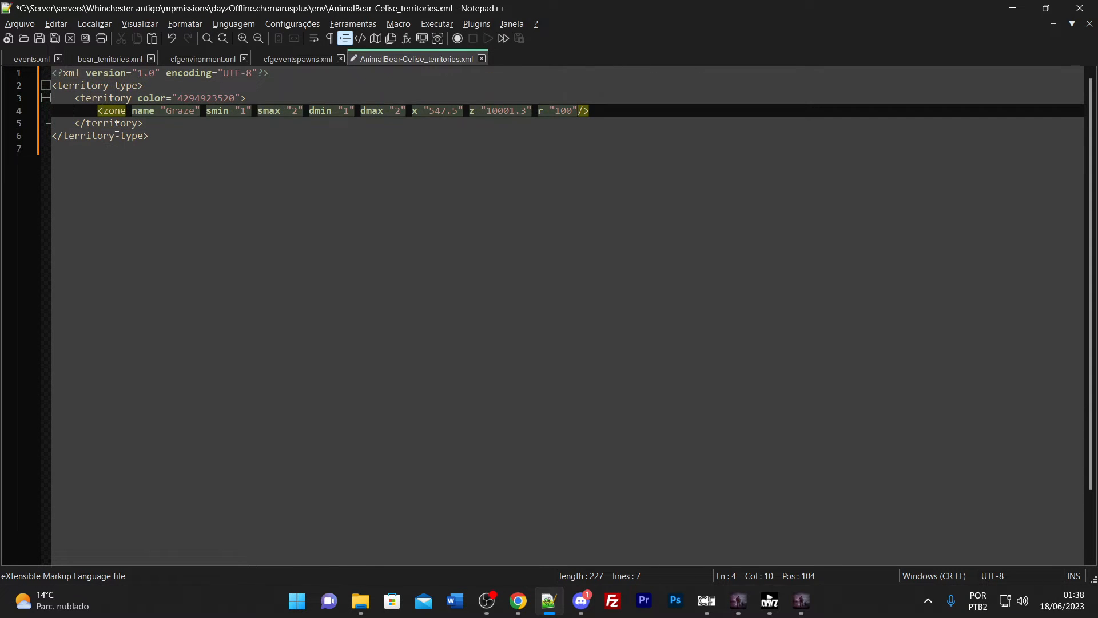
left_click(115, 123)
- Close bear_territories.xml and inspect the Graze zone's x and z coordinates in AnimalBear-Celise_territories.xml
left_click(146, 62)
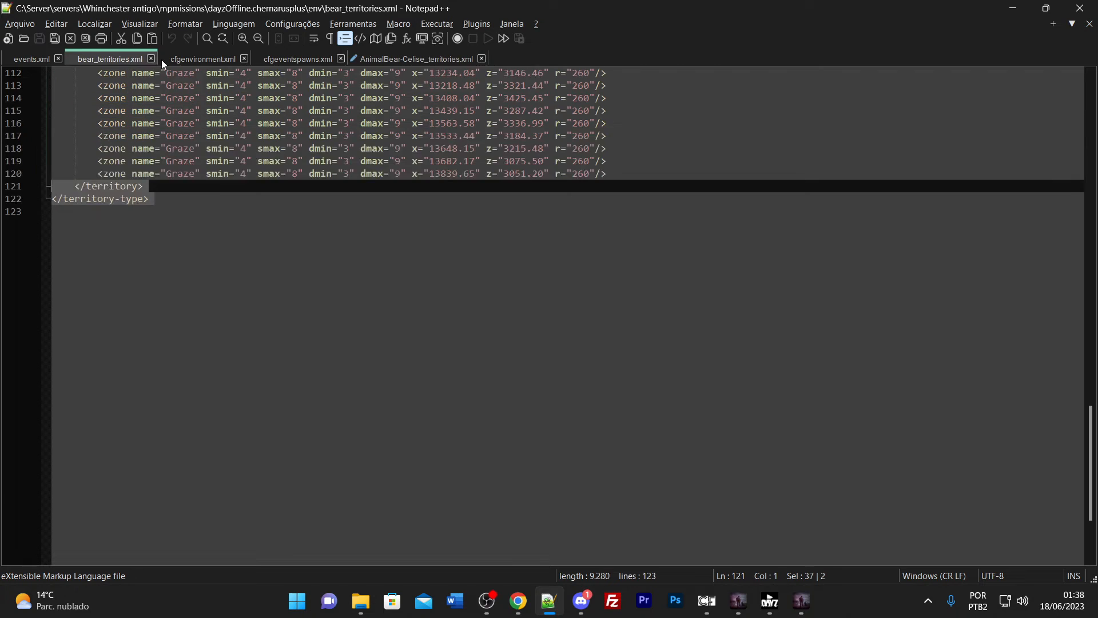
left_click(161, 59)
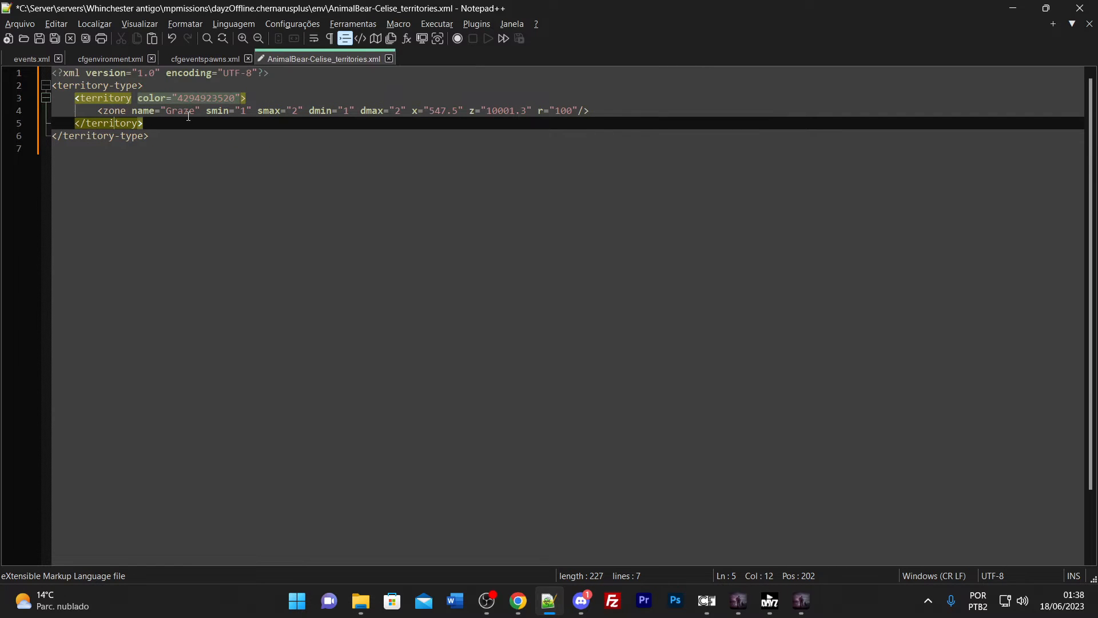
left_click(219, 126)
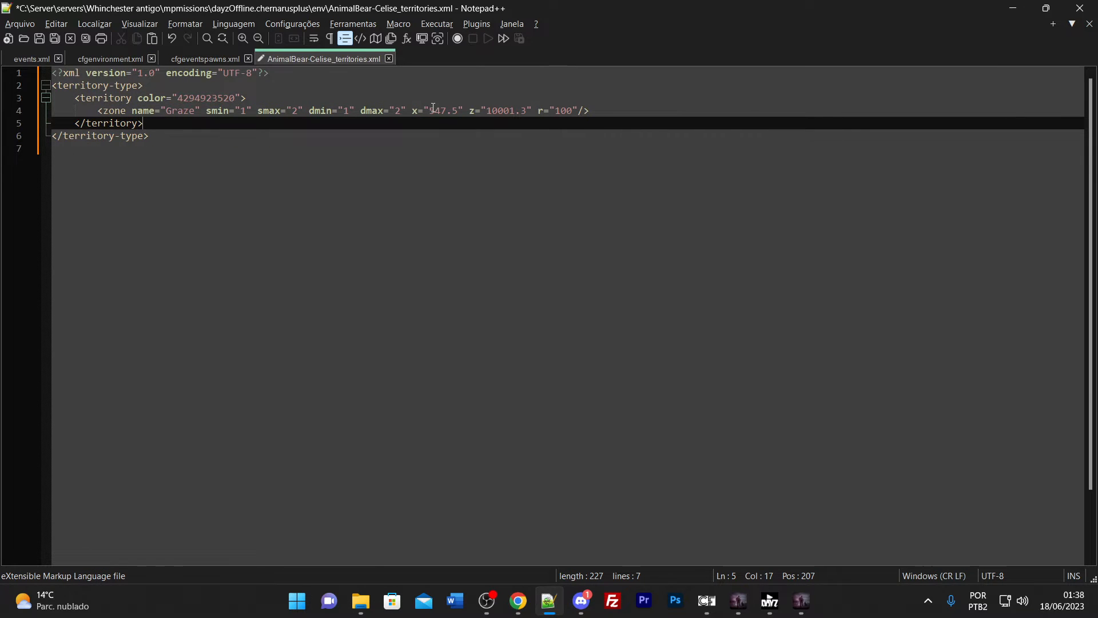
left_click_drag(431, 108, 527, 109)
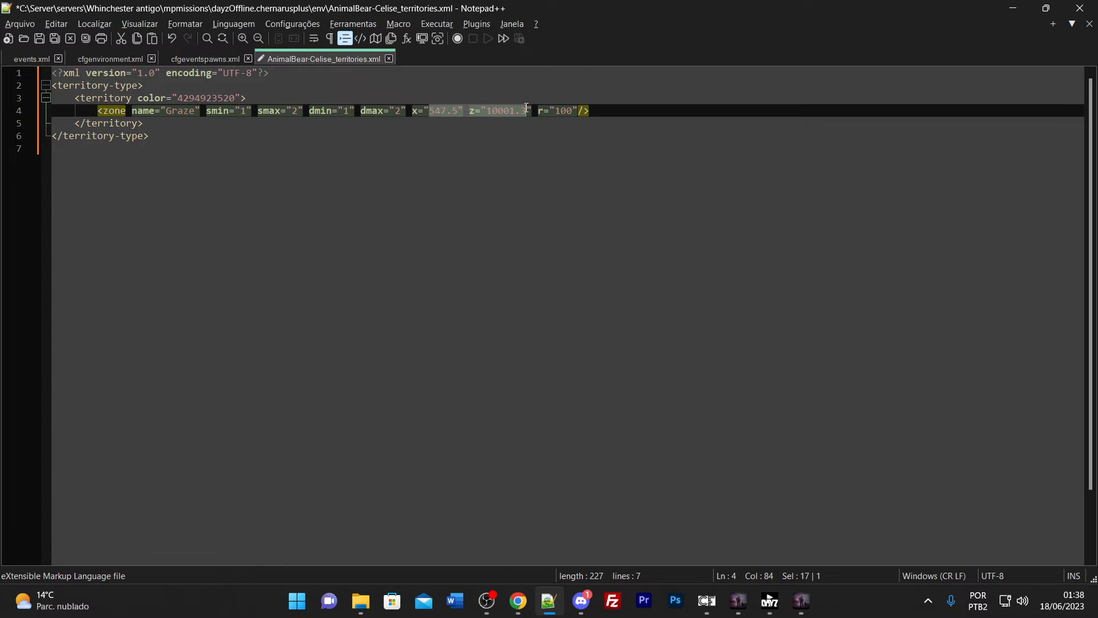
left_click(476, 140)
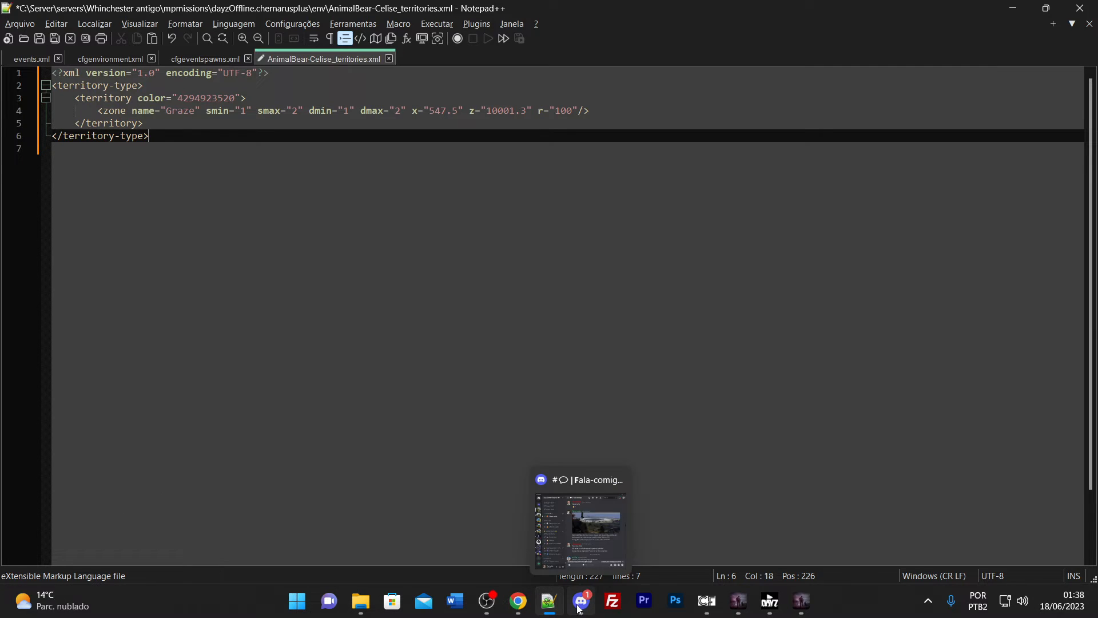
- Switch to the iZurvive map in Chrome and locate the Vybor airfield runway at close zoom
left_click(512, 611)
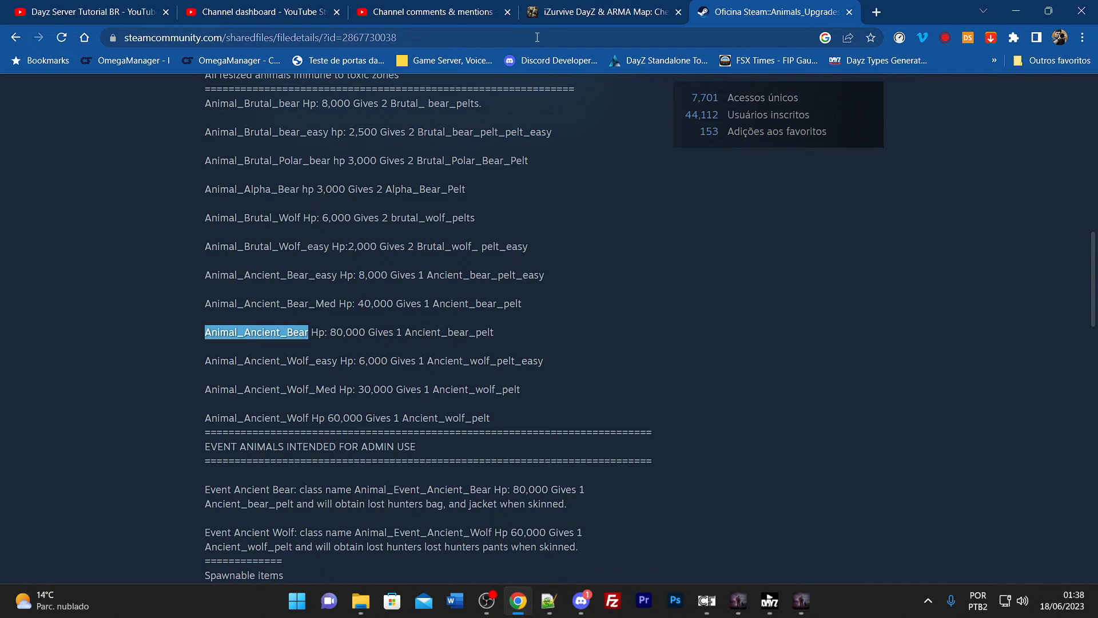
left_click(590, 8)
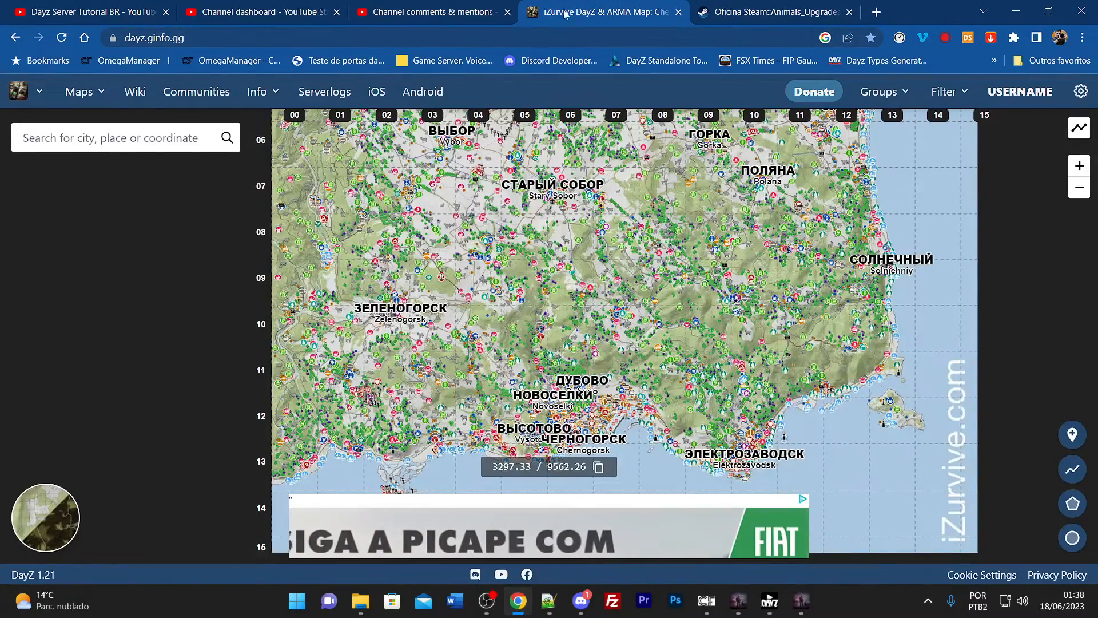
scroll(645, 264, "up", 5)
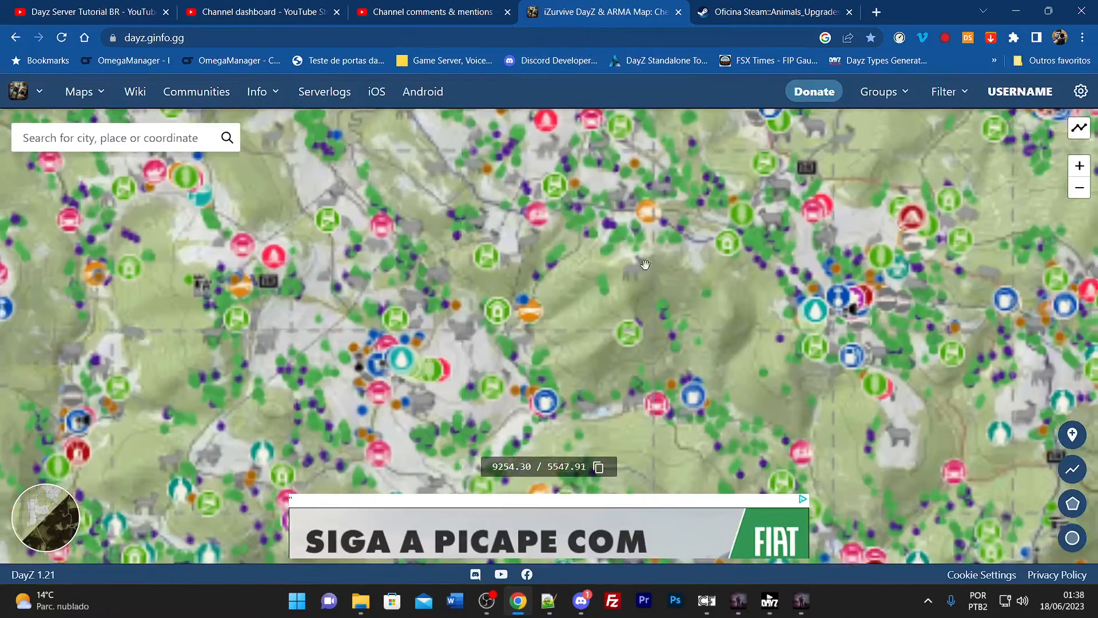
scroll(645, 264, "up", 3)
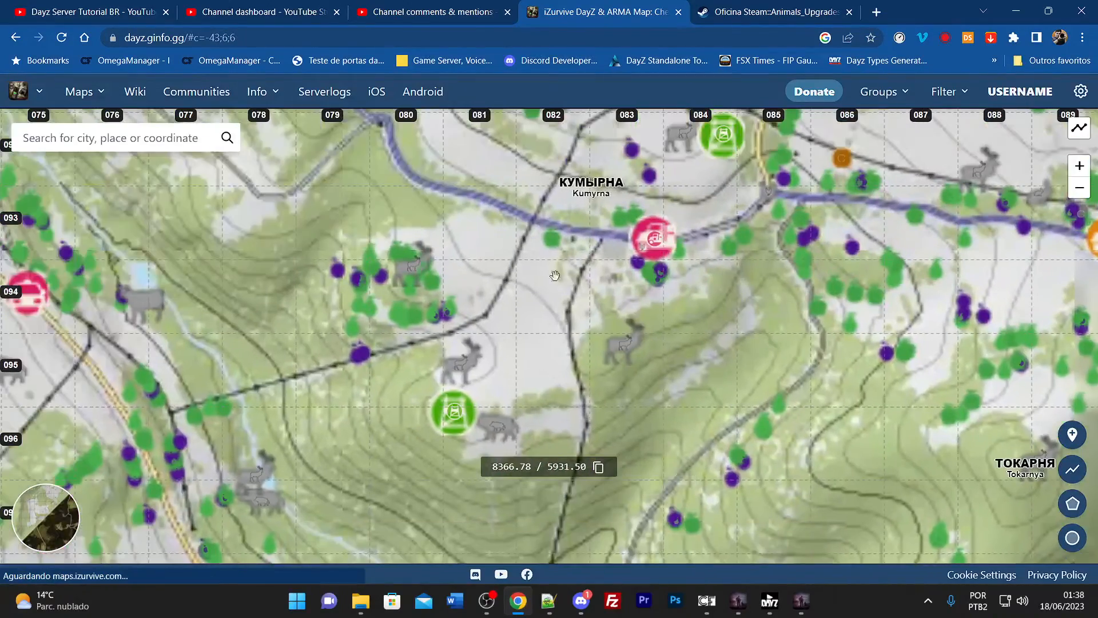
scroll(555, 276, "down", 3)
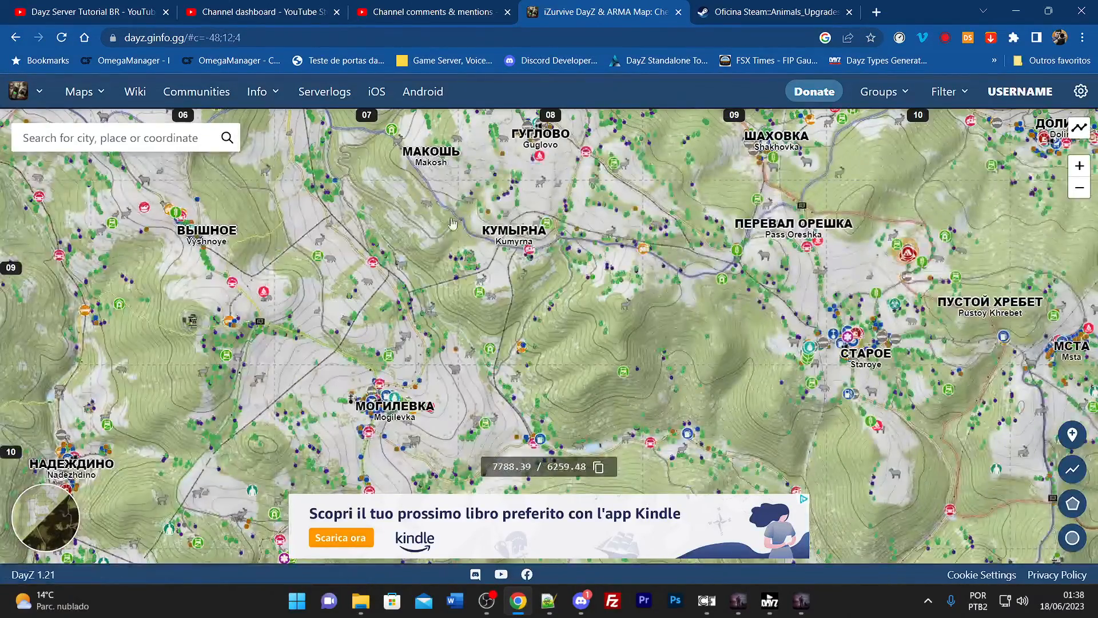
left_click_drag(452, 223, 643, 349)
left_click_drag(354, 188, 446, 236)
left_click_drag(246, 172, 358, 334)
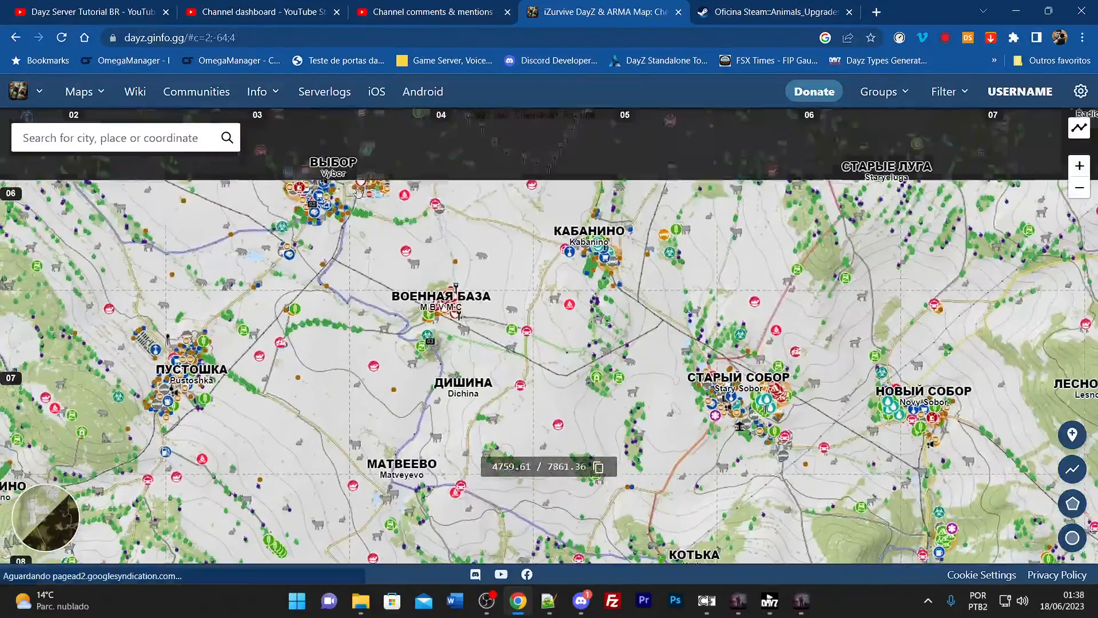
left_click_drag(358, 193, 589, 503)
left_click_drag(412, 114, 412, 301)
scroll(618, 286, "up", 1)
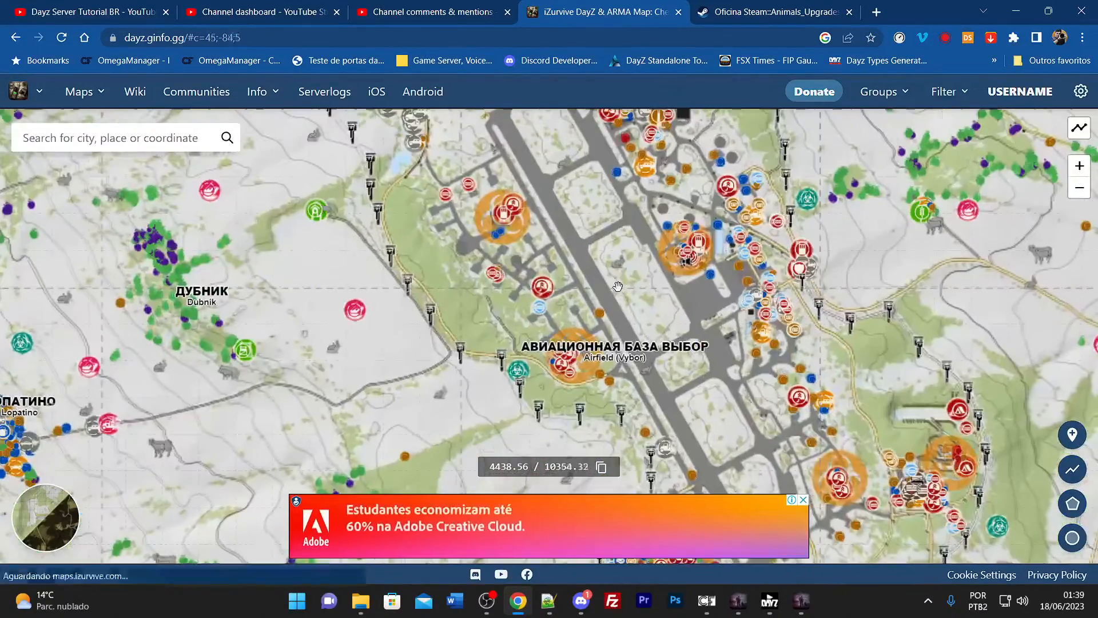
scroll(617, 286, "up", 1)
scroll(598, 170, "up", 2)
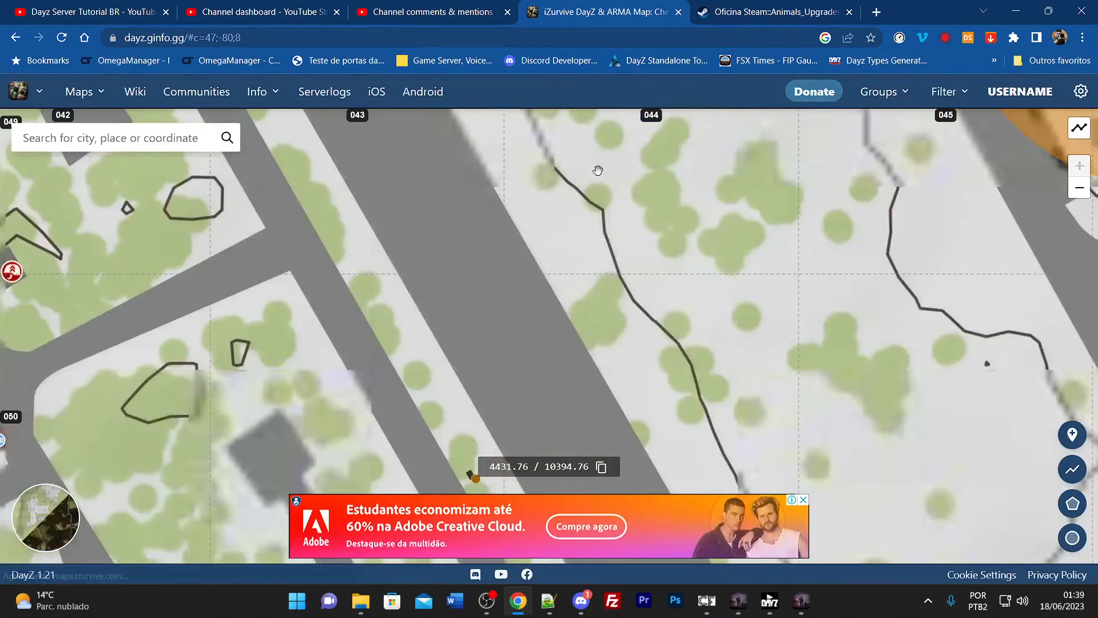
- Copy the coordinates 4329.45 / 10473.98 from the runway junction at the Vybor airfield and paste them into a new blank Notepad++ document
left_click_drag(598, 169, 596, 220)
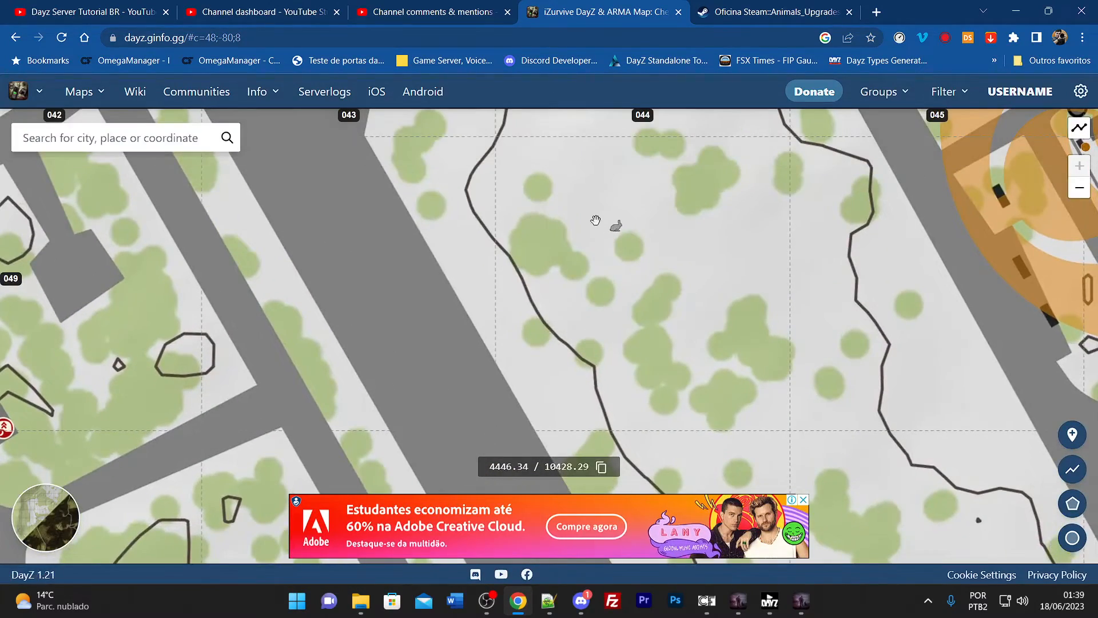
left_click_drag(467, 227, 649, 406)
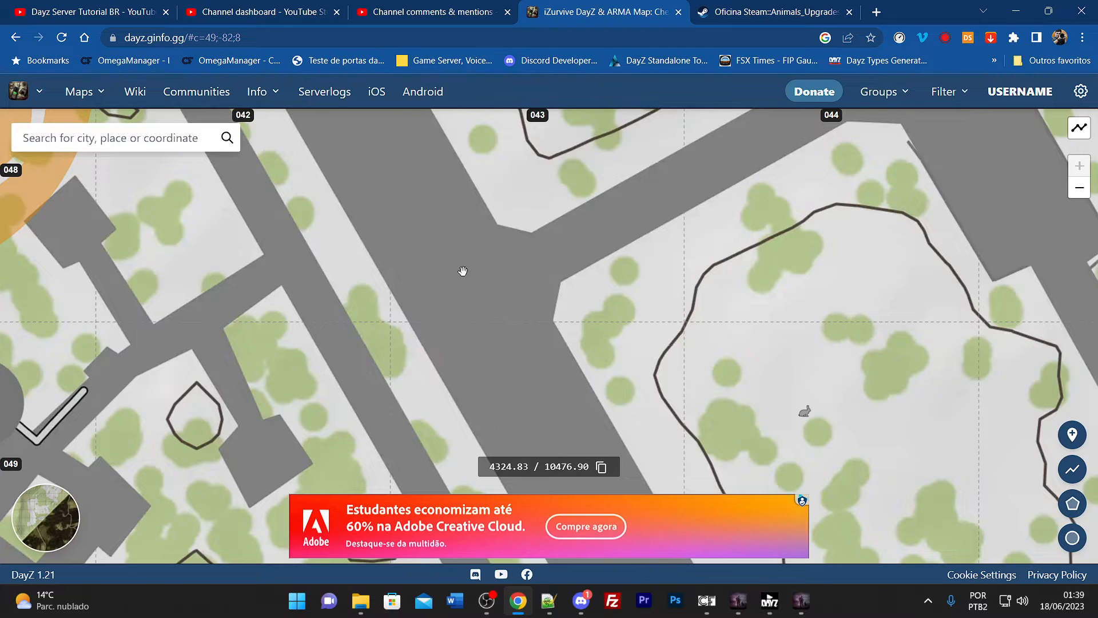
left_click(491, 336)
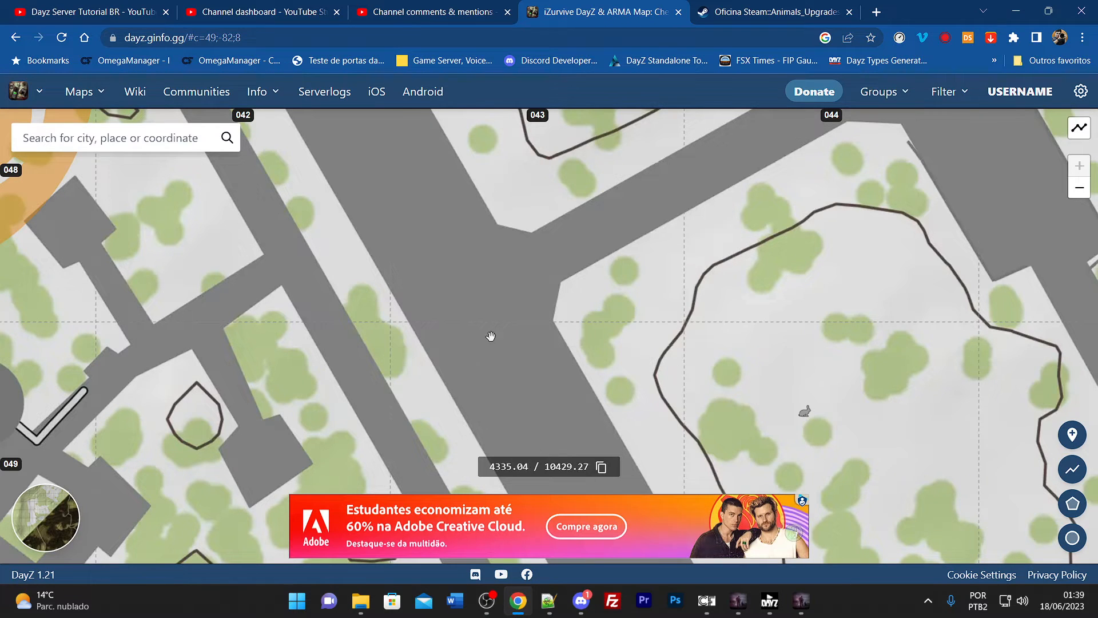
left_click(477, 280)
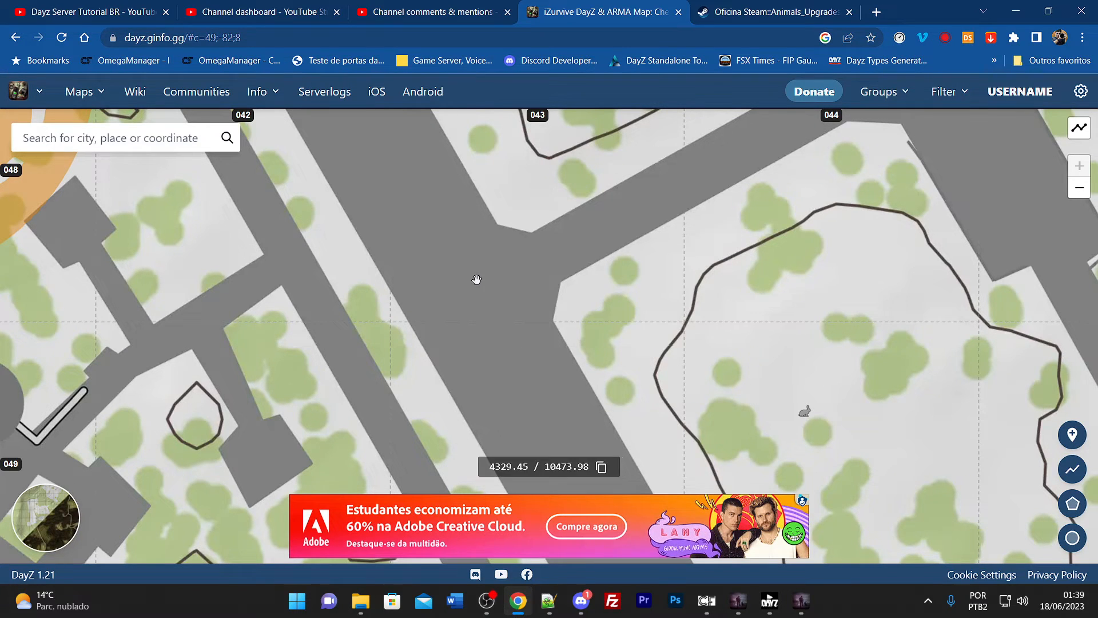
left_click(478, 279)
left_click(477, 279)
left_click(548, 600)
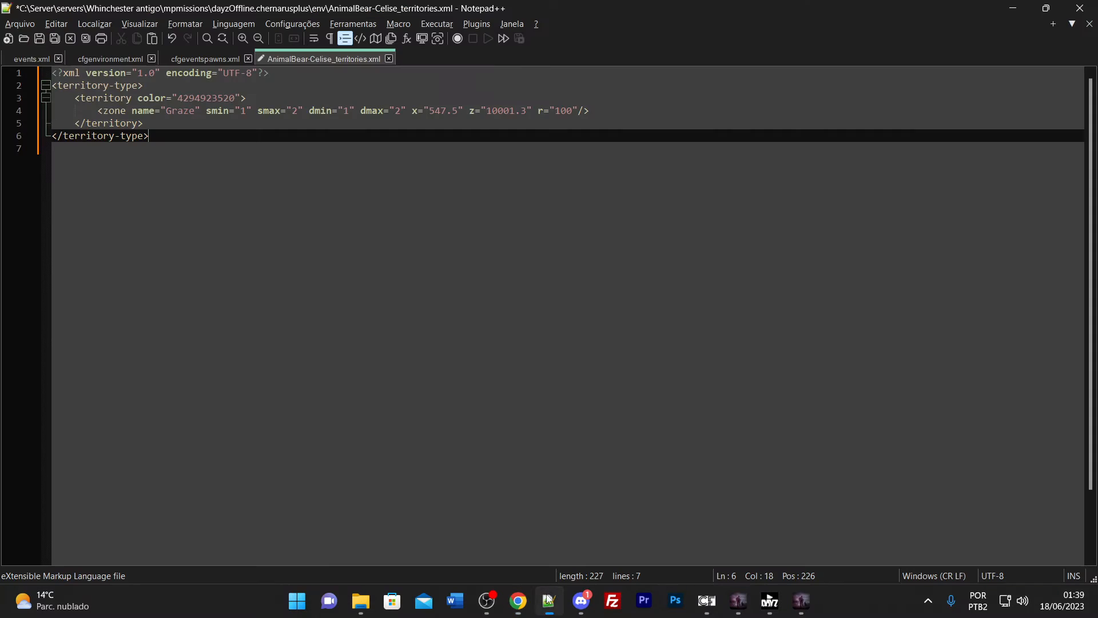
left_click(8, 38)
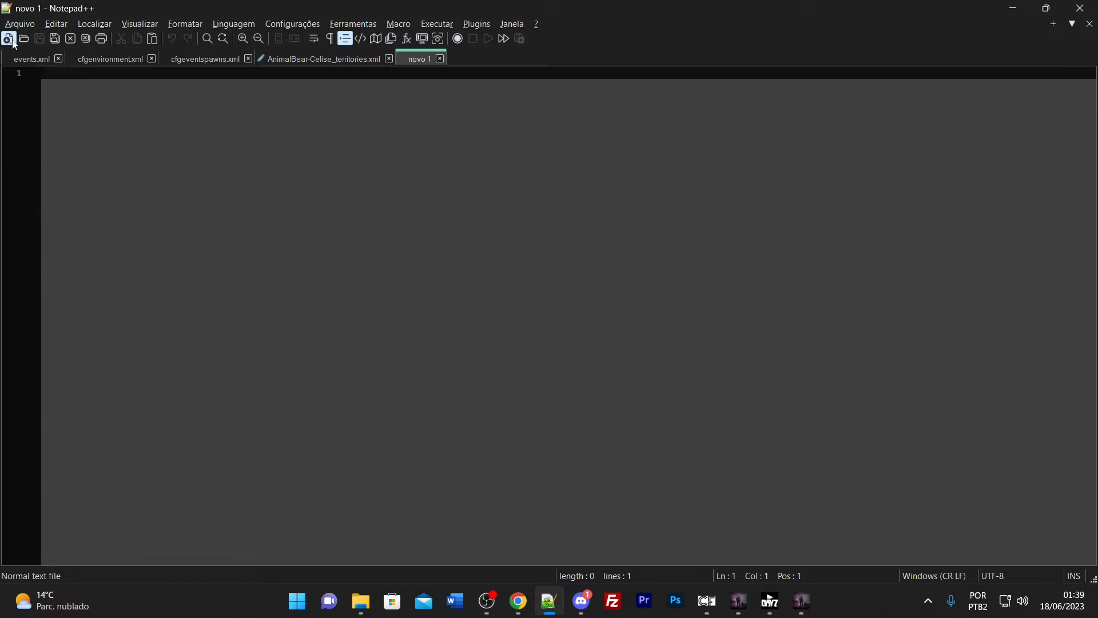
key("ctrl+v")
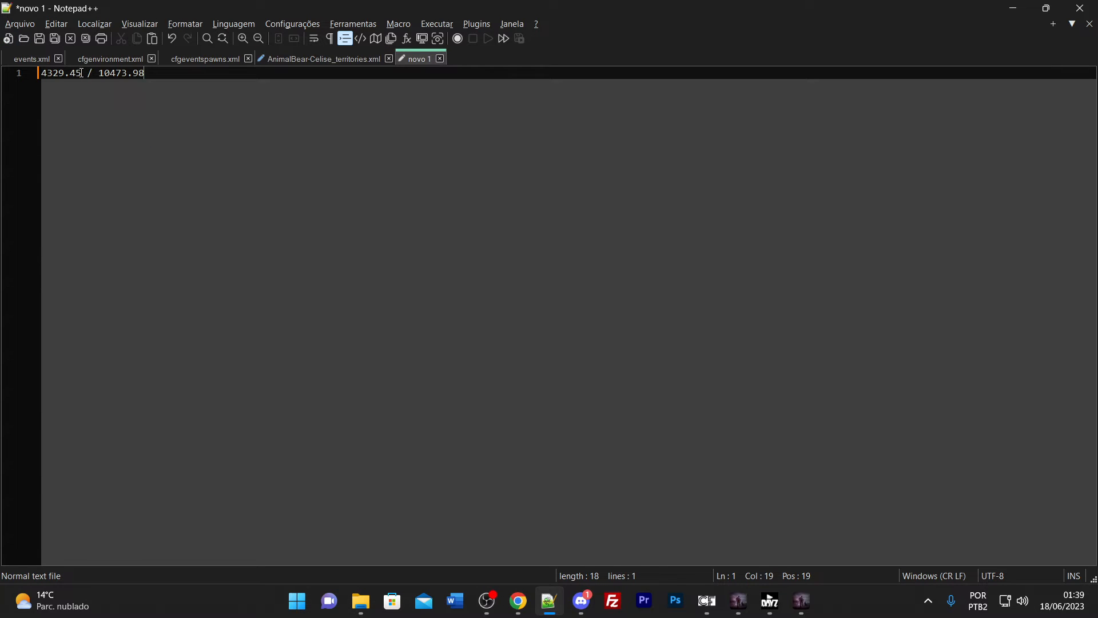
- Set the Graze zone's x to 4329.45 and z to 10473.98 in AnimalBear-Celise_territories.xml, copying both values from the novo 1 document
left_click_drag(82, 73, 41, 72)
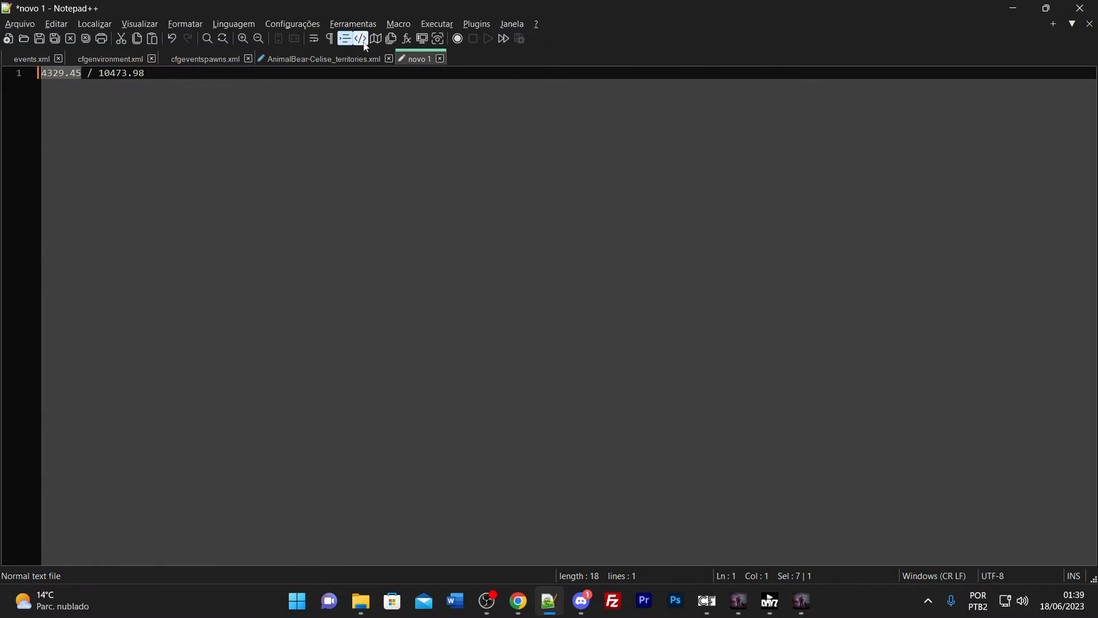
left_click(324, 57)
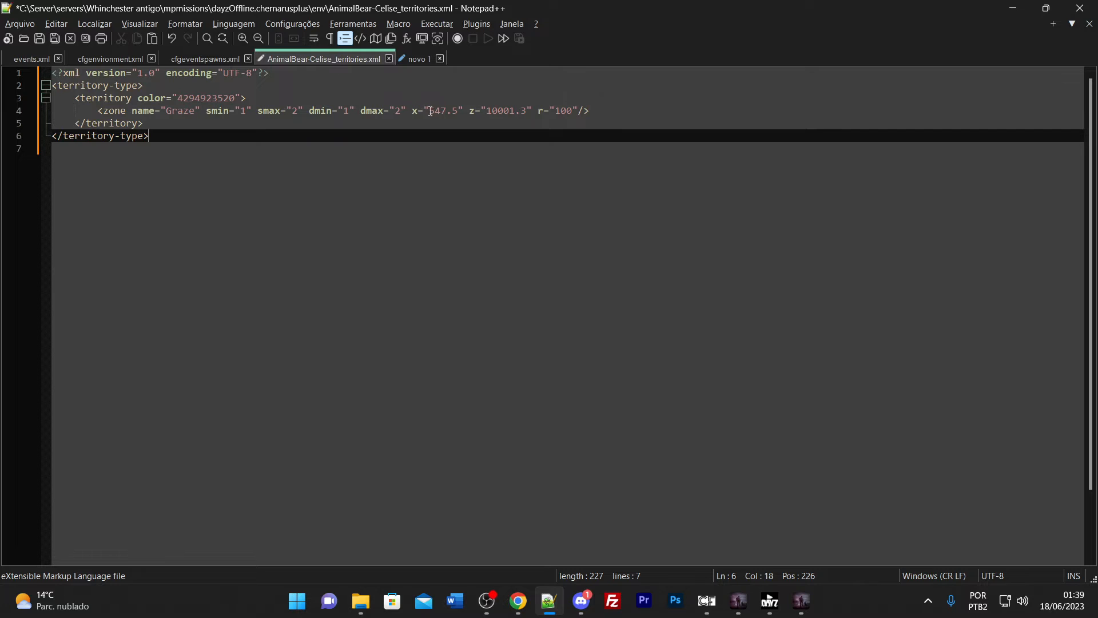
left_click_drag(430, 111, 457, 113)
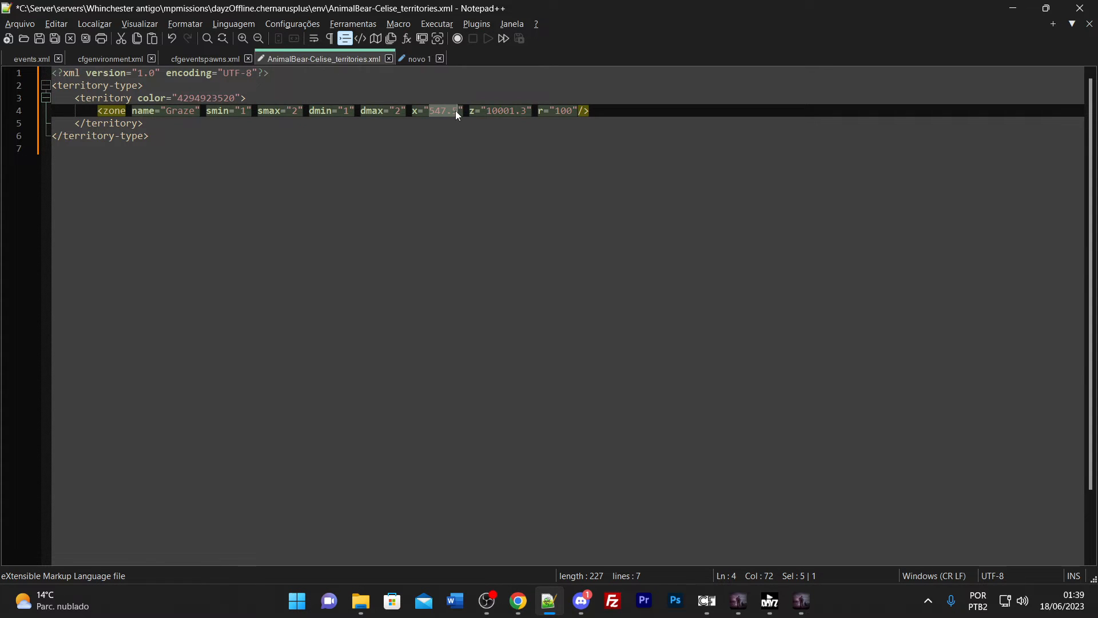
left_click(407, 59)
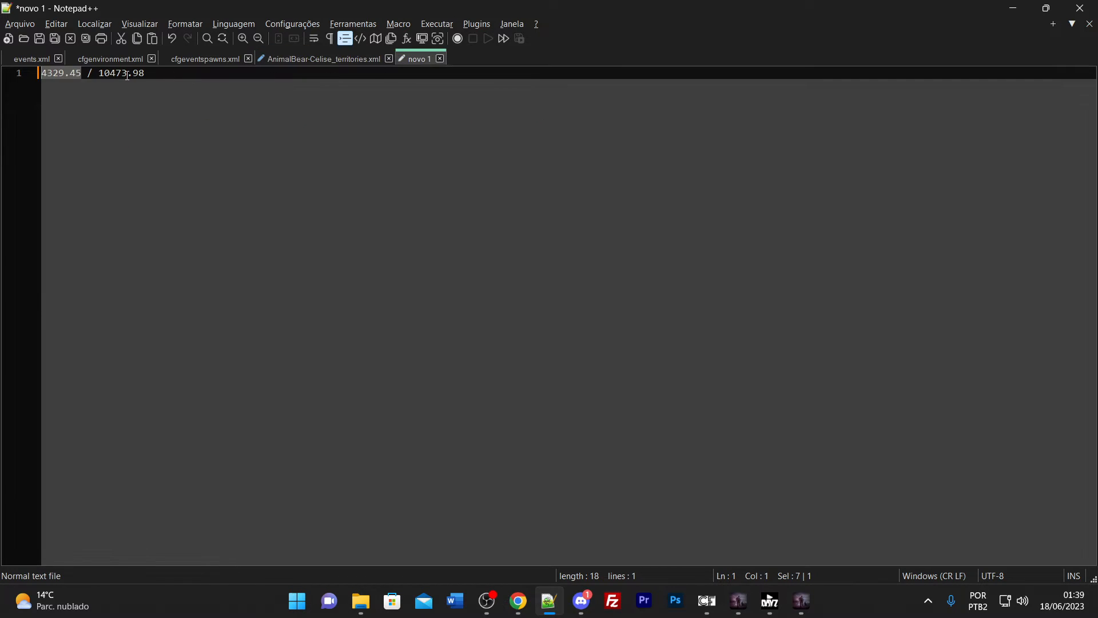
left_click_drag(98, 73, 163, 73)
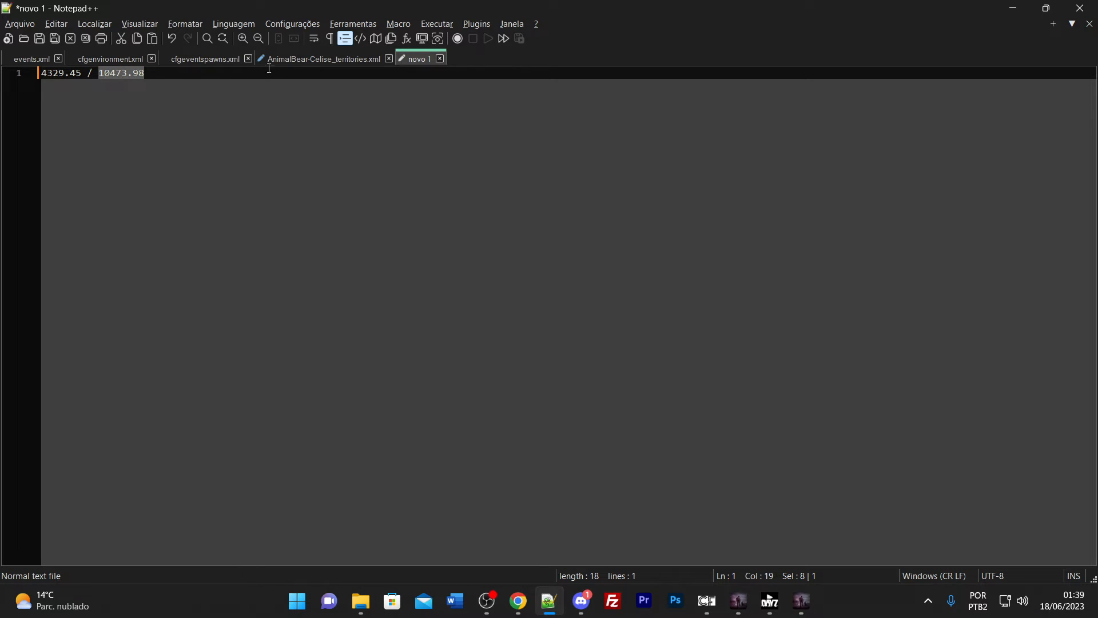
left_click(288, 59)
key("ctrl+v")
left_click_drag(498, 110, 539, 111)
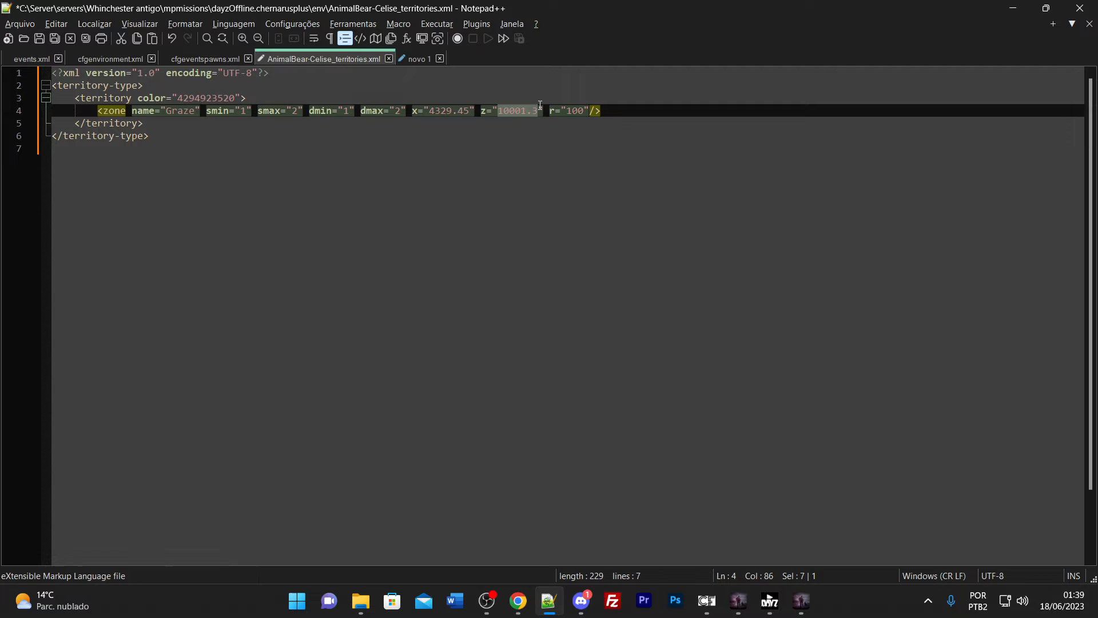
key("ctrl+v")
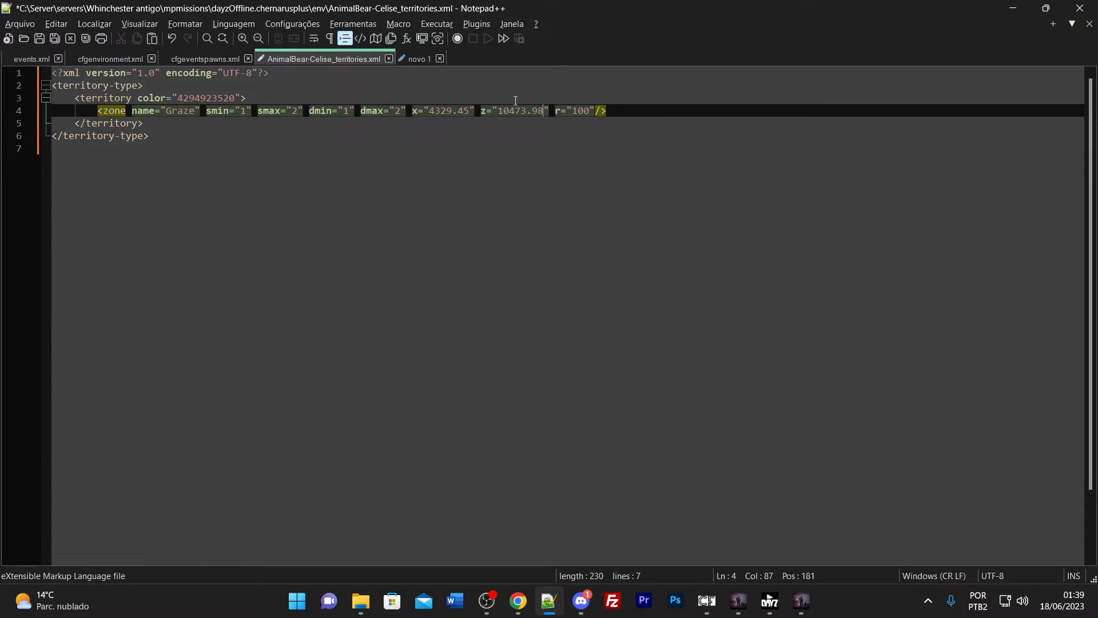
- Review the Graze zone's name, minimum and maximum values, coordinates and radius, and save AnimalBear-Celise_territories.xml
left_click(574, 110)
left_click(401, 113)
left_click_drag(109, 73, 129, 143)
left_click(297, 110)
left_click_drag(171, 110, 192, 109)
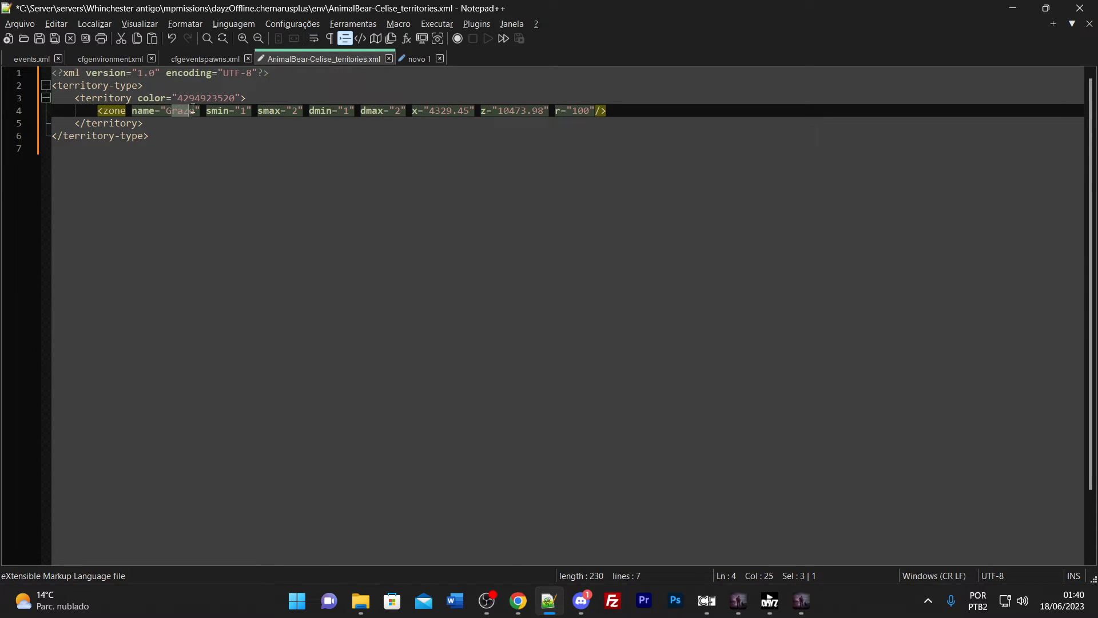
left_click(329, 122)
left_click_drag(427, 112, 469, 111)
left_click_drag(555, 110, 340, 105)
left_click(344, 111)
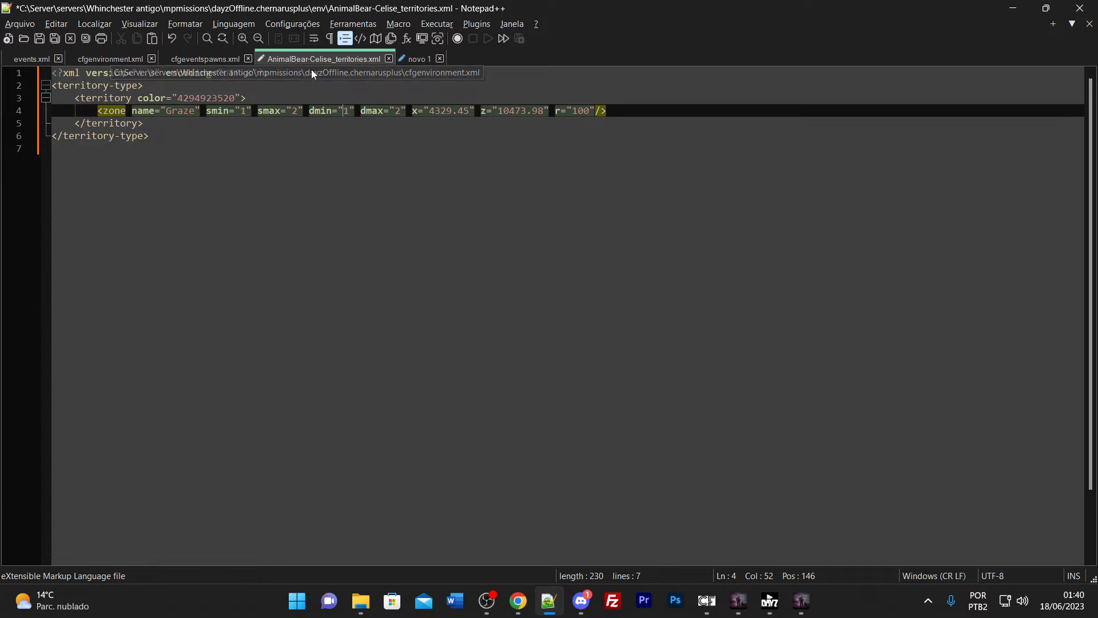
left_click(50, 40)
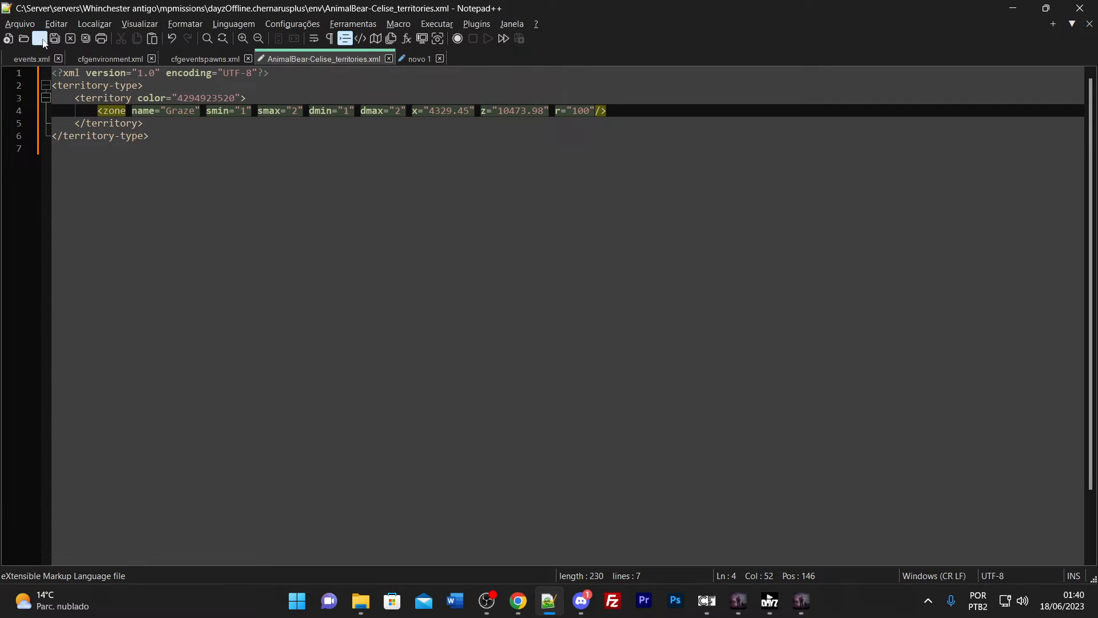
- Duplicate the env/bear_territories.xml file path line in cfgenvironment.xml, leaving one blank line between the original and the copy
left_click(119, 57)
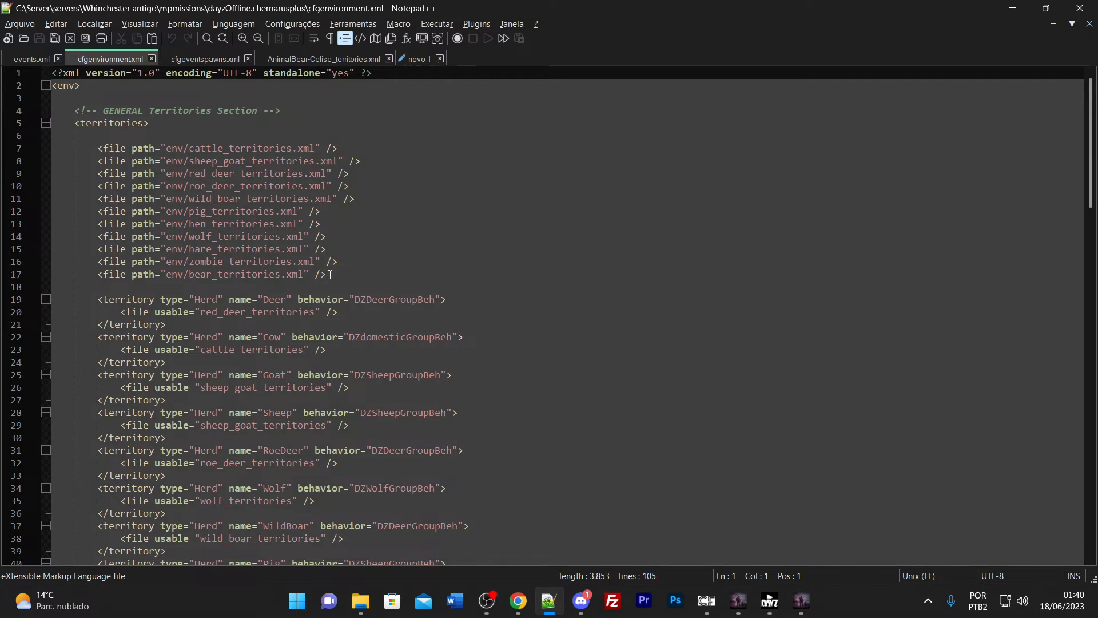
left_click_drag(330, 275, 98, 274)
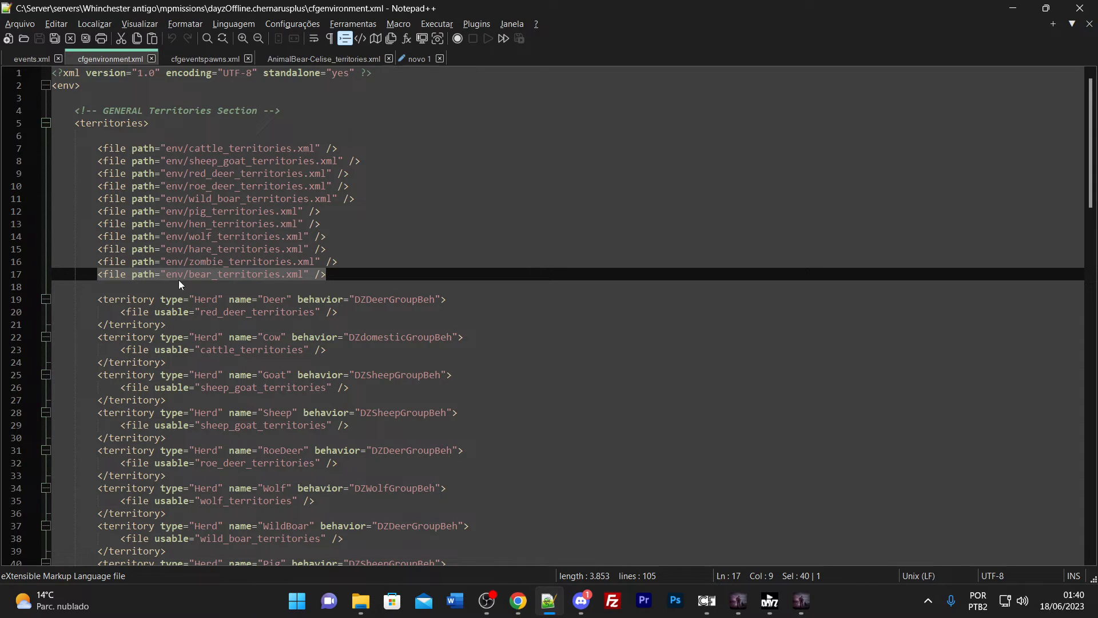
left_click(332, 275)
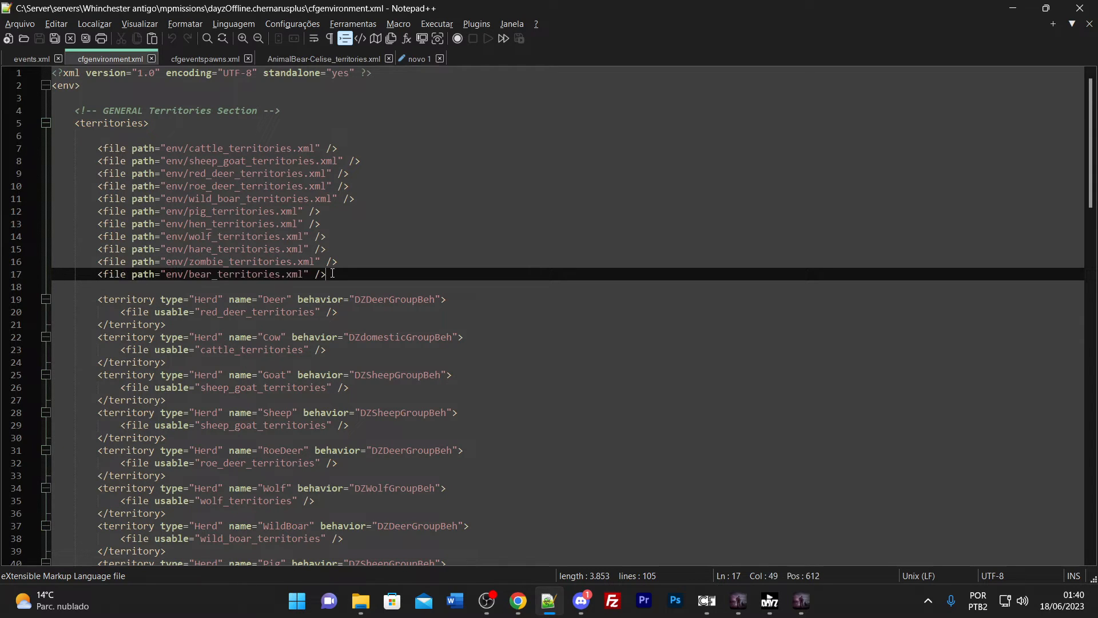
key("Return")
key("Return")
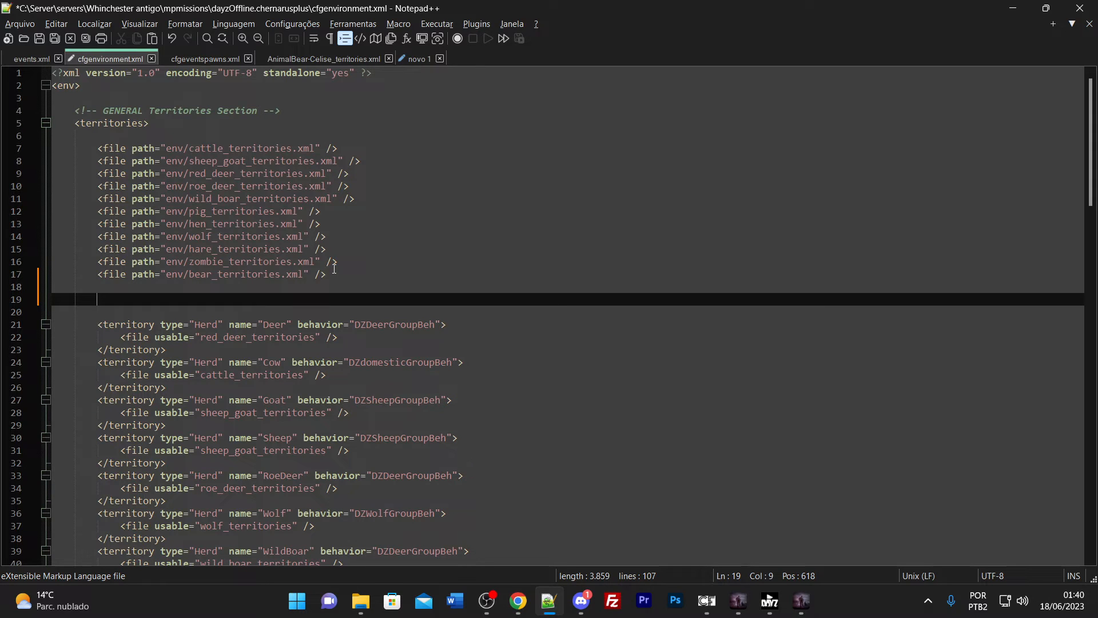
key("ctrl+v")
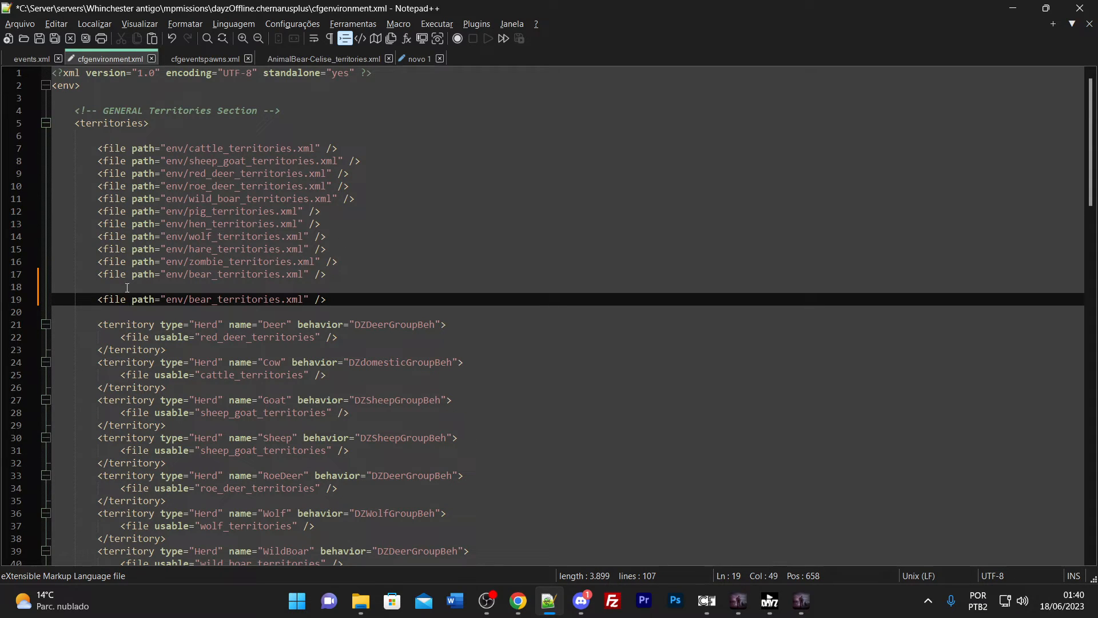
- Sort the env folder by modification date and copy the full file name of AnimalBear-Celise_territories.xml
left_click_drag(191, 300, 307, 300)
left_click(361, 600)
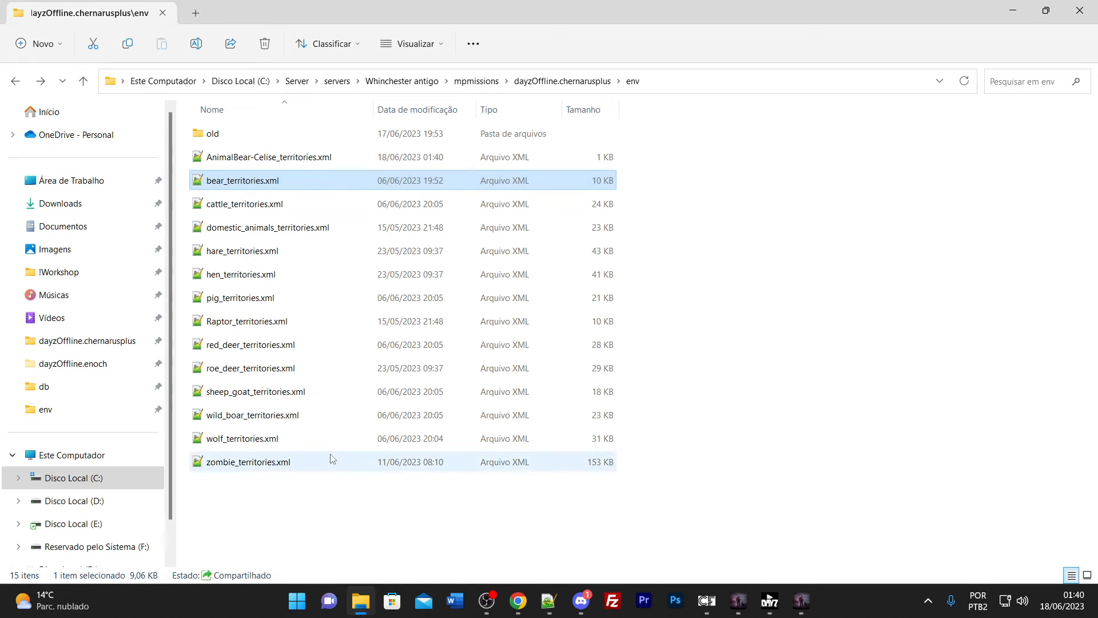
left_click(415, 109)
left_click(264, 139)
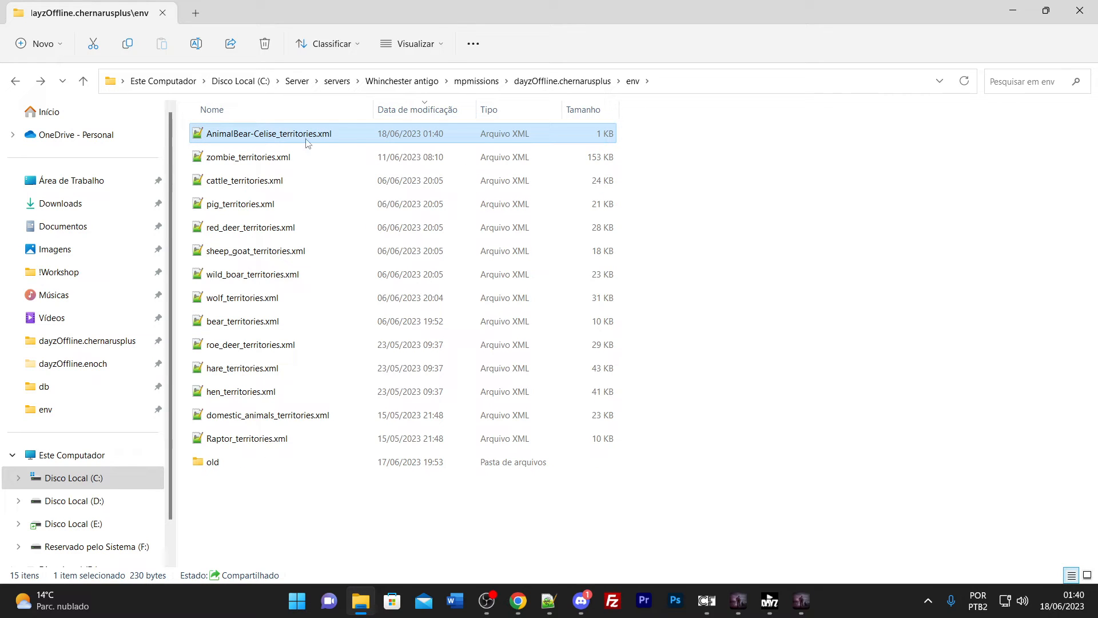
key("F2")
left_click_drag(333, 135, 205, 139)
key("ctrl+c")
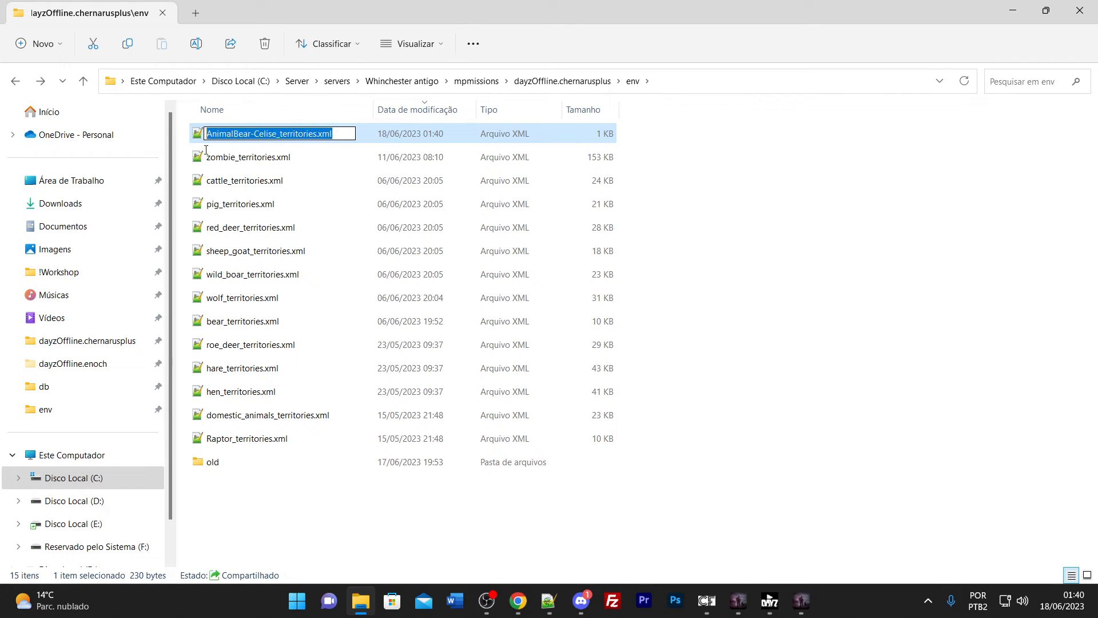
- Change the duplicated file path line in cfgenvironment.xml to env/AnimalBear-Celise_territories.xml using the copied file name
left_click(549, 601)
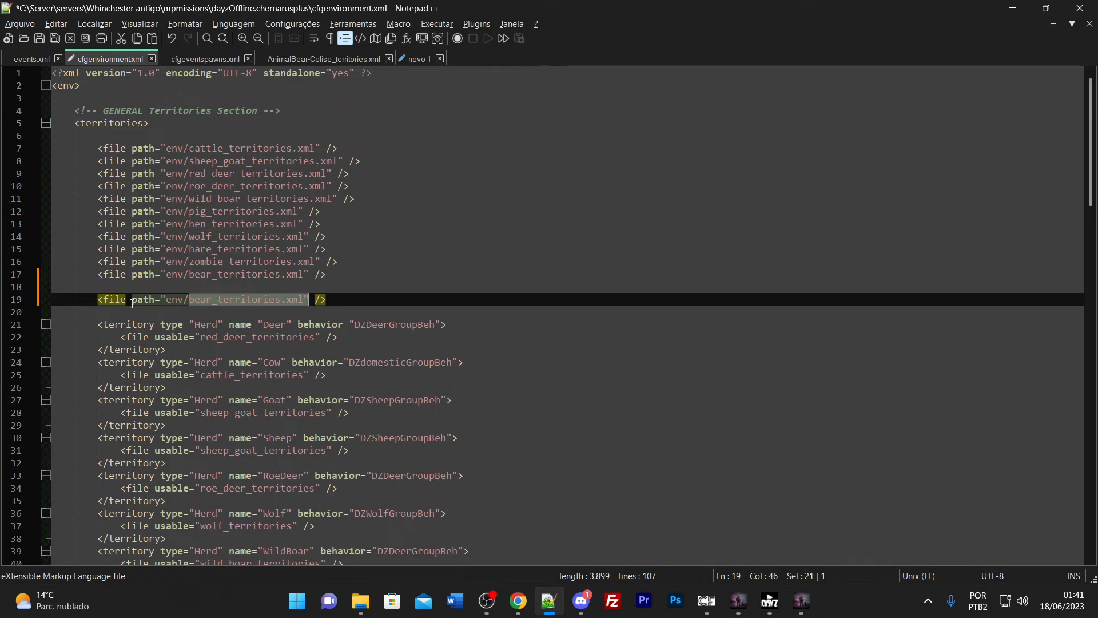
left_click(182, 301)
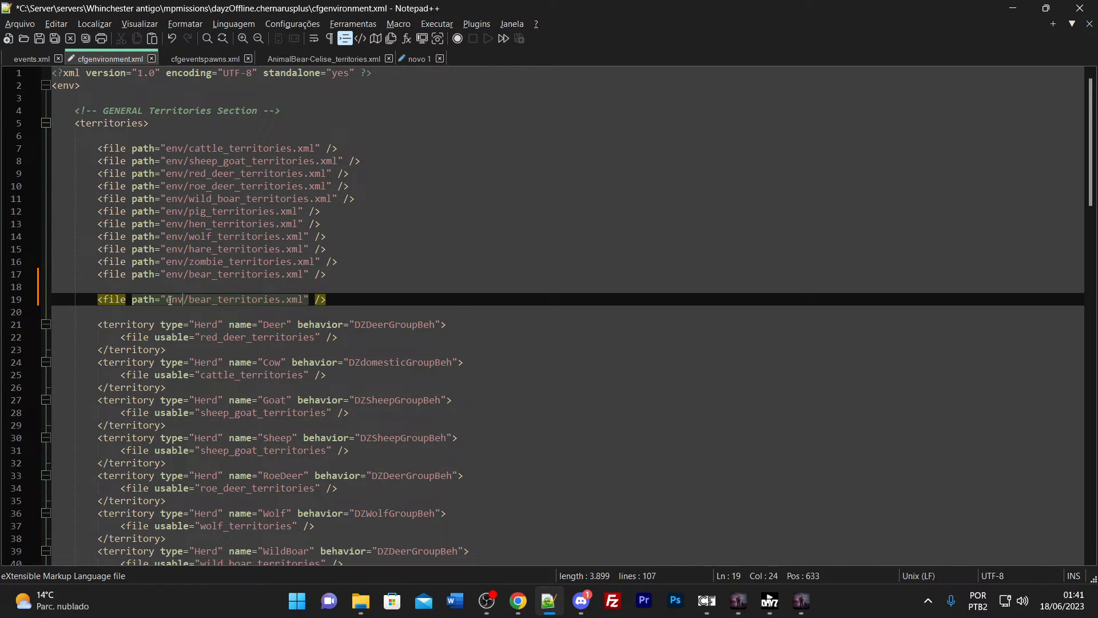
left_click_drag(165, 301, 190, 301)
left_click(361, 601)
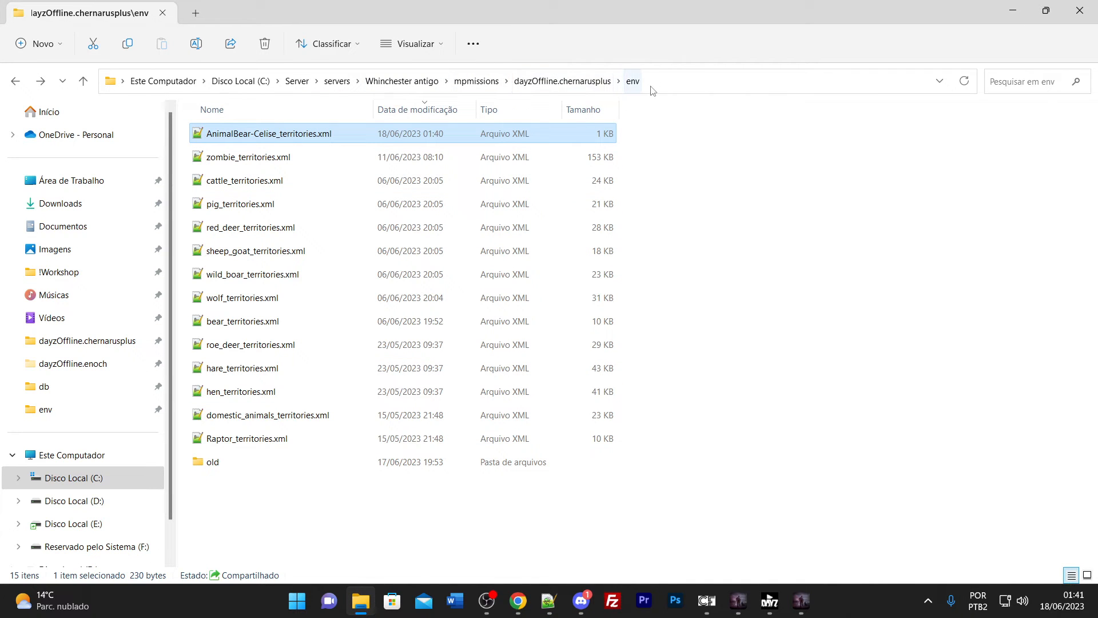
left_click(1013, 11)
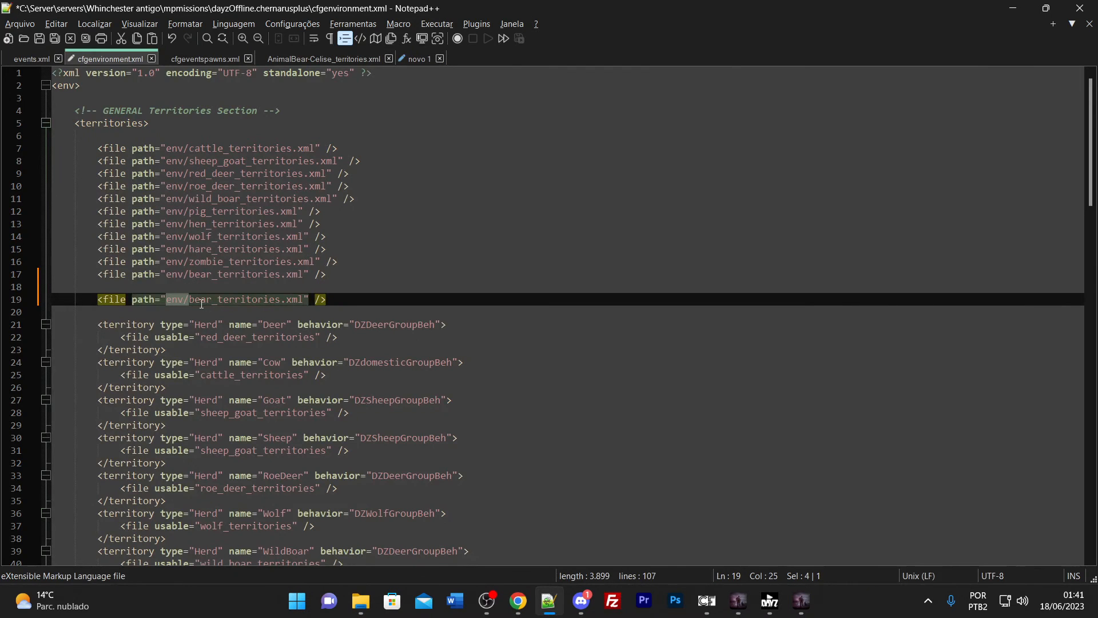
left_click_drag(190, 301, 305, 300)
key("ctrl+v")
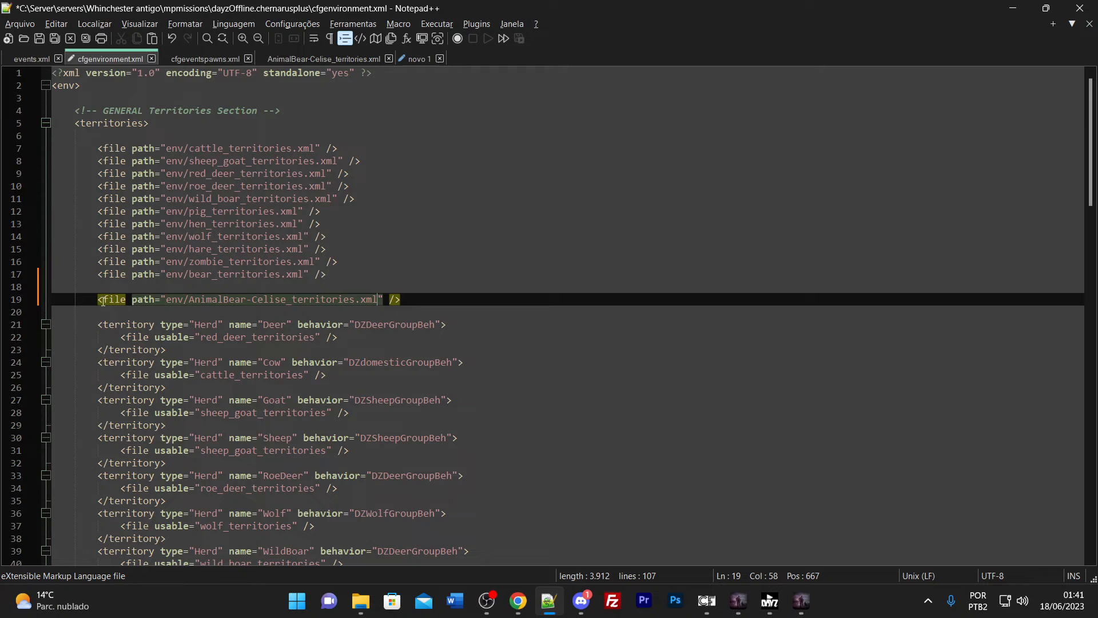
- Review the new AnimalBear-Celise file path line against the existing animal file path entries in cfgenvironment.xml
left_click_drag(96, 301, 353, 284)
left_click(410, 299)
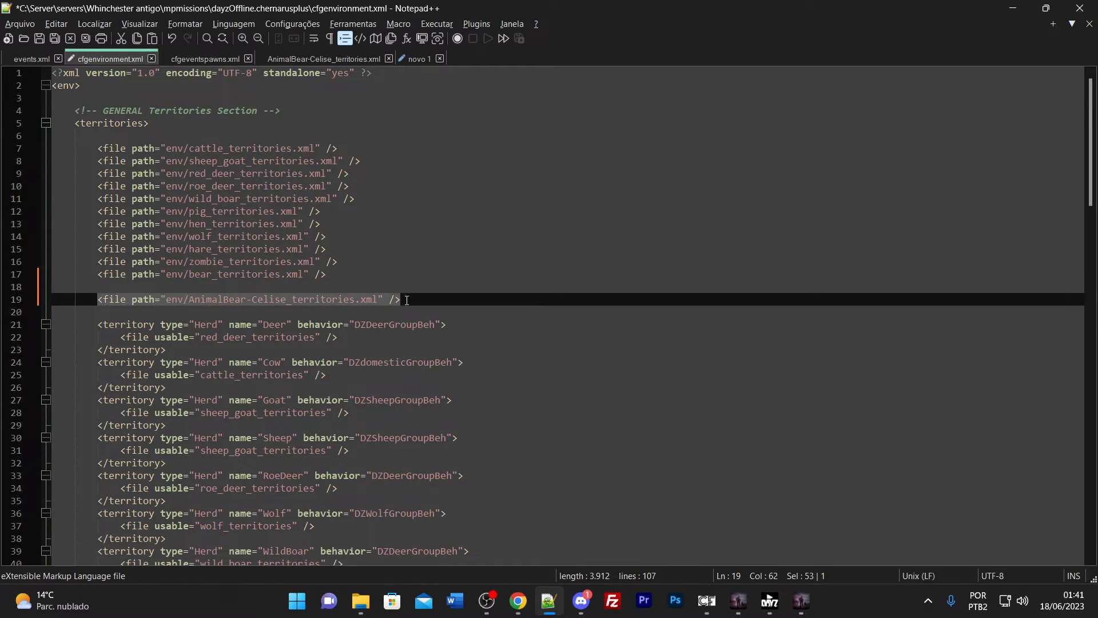
key("Down")
left_click(194, 301)
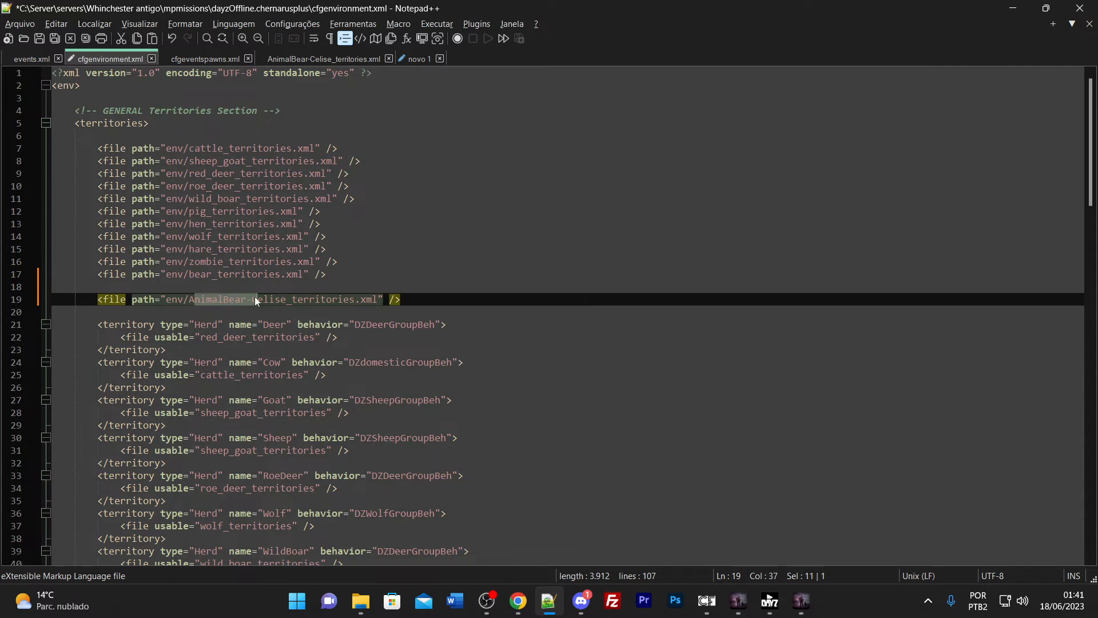
left_click(219, 262)
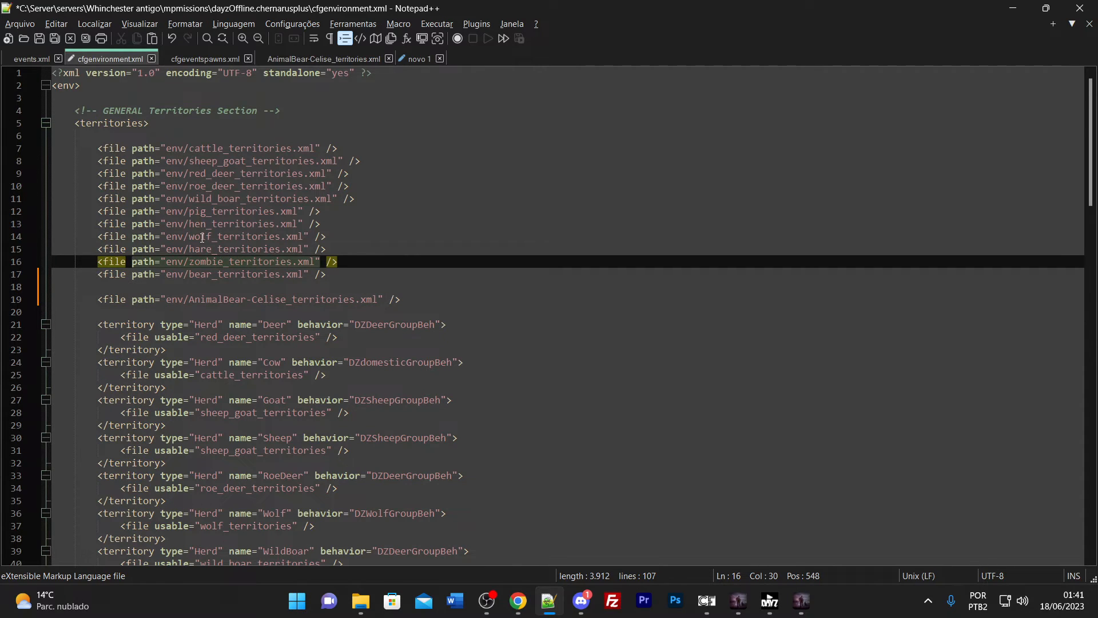
left_click_drag(202, 238, 239, 238)
key("Up")
key("Up")
key("Up")
key("Up")
key("Up")
key("Up")
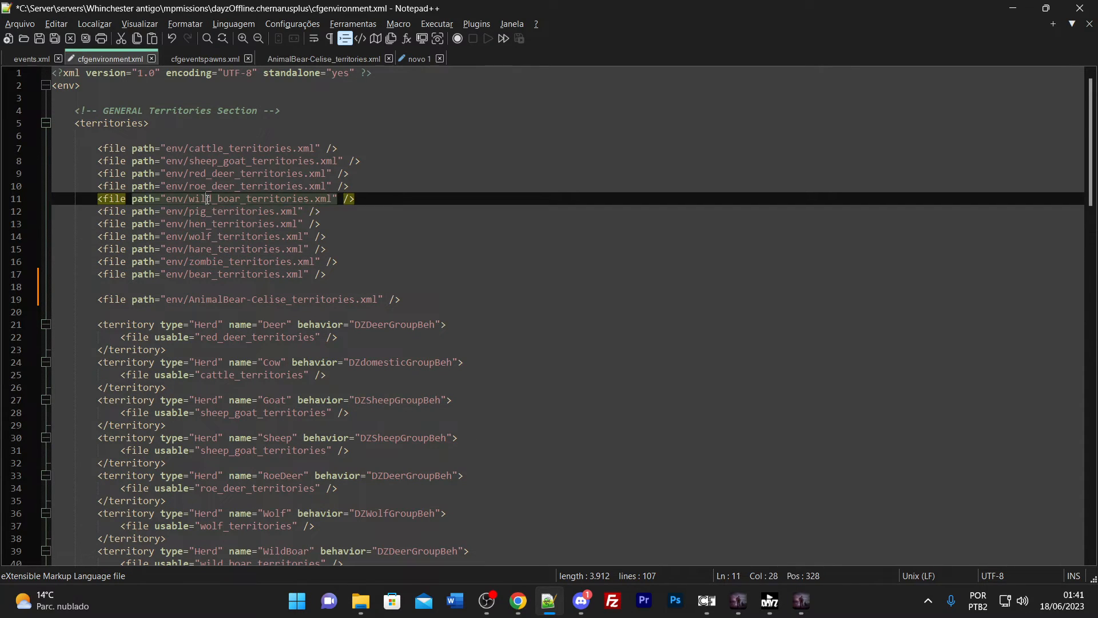
left_click(229, 262)
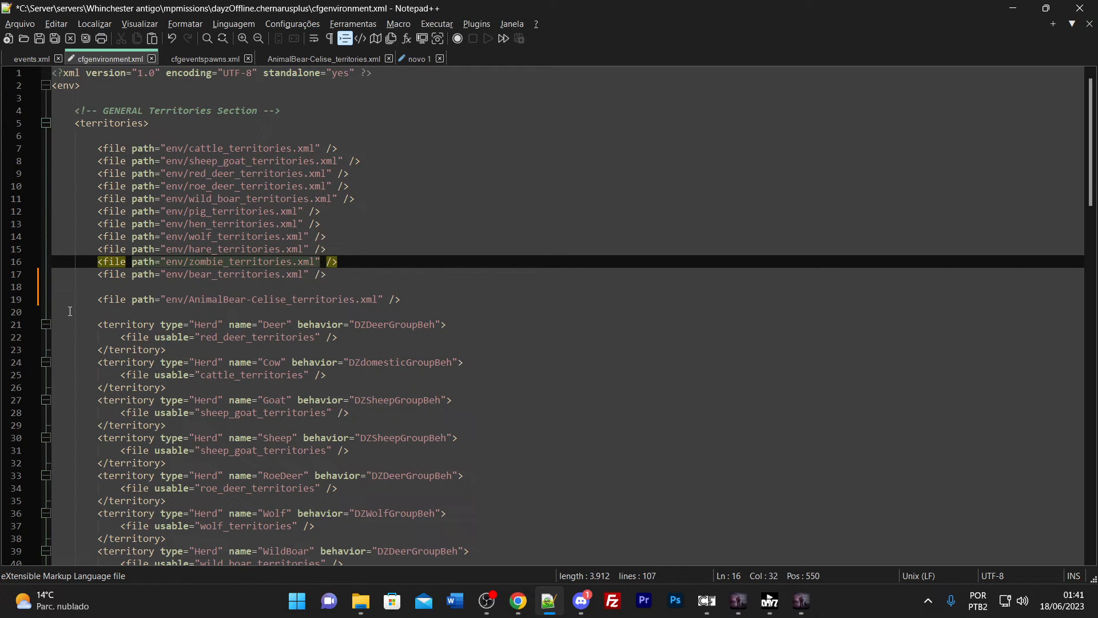
left_click_drag(98, 299, 390, 299)
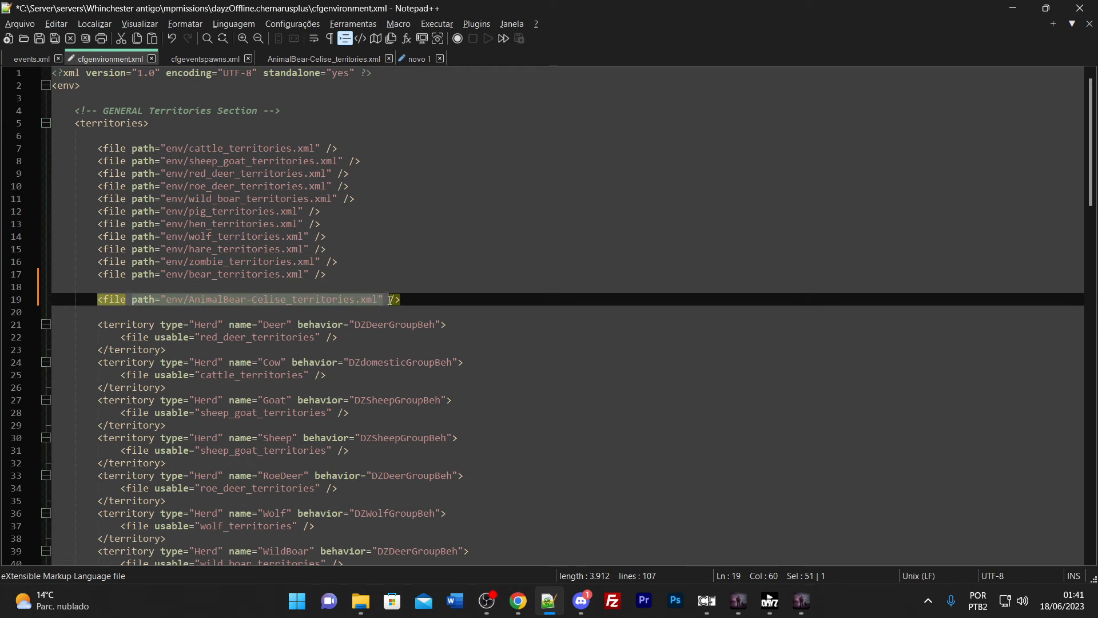
left_click(361, 299)
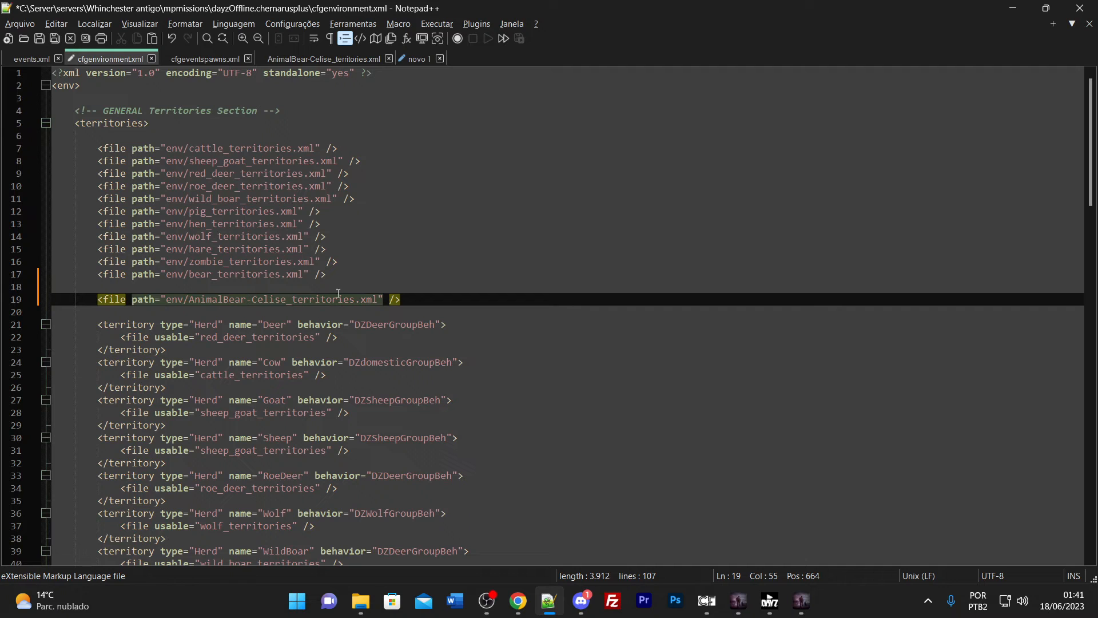
- Duplicate the Bear territory block in cfgenvironment.xml, leaving one blank line between the original and the copy
scroll(277, 294, "down", 6)
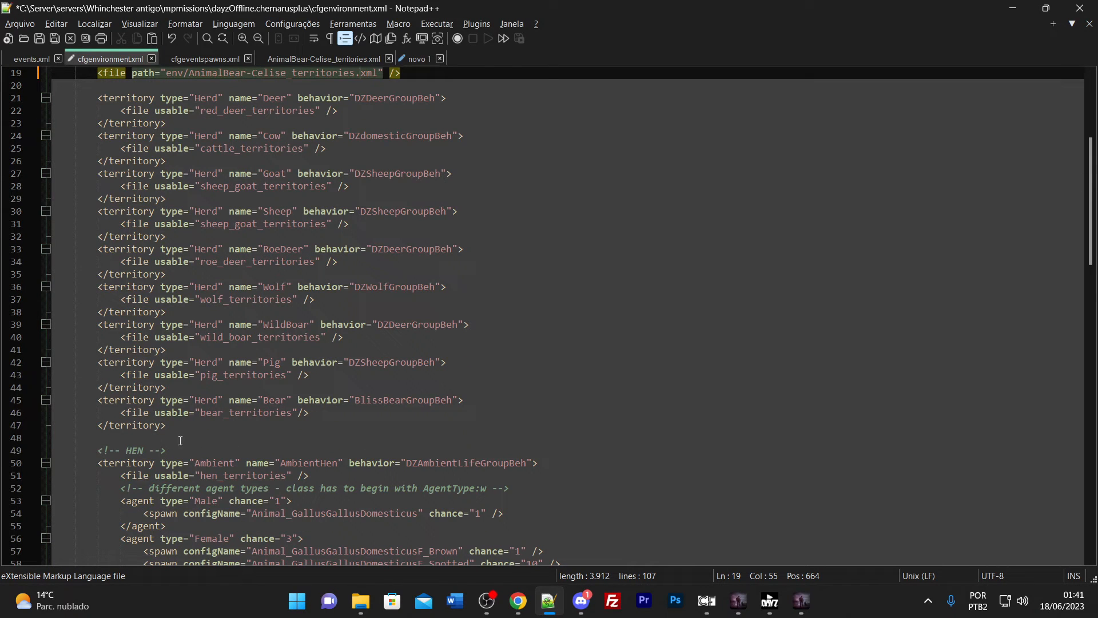
left_click_drag(167, 426, 98, 402)
key("ctrl+c")
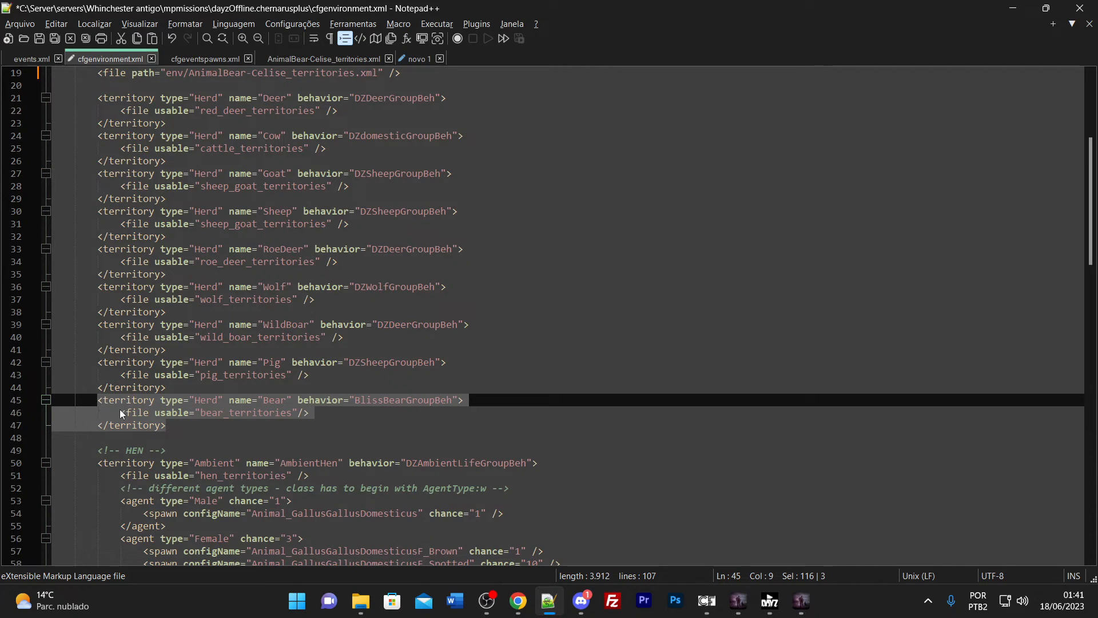
left_click(174, 425)
key("Return")
key("Return")
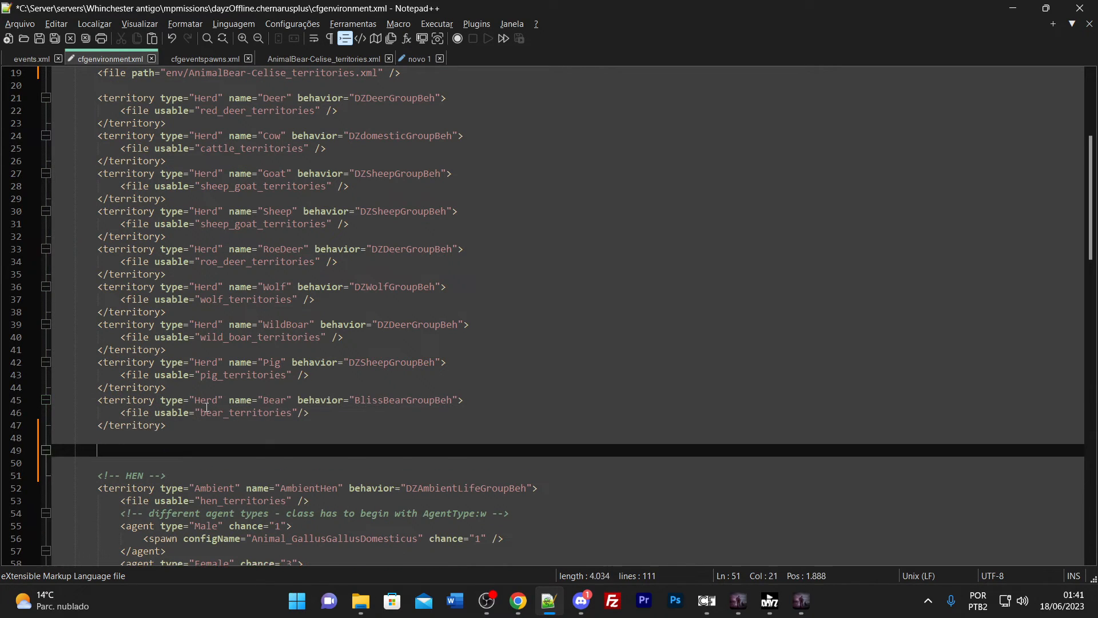
key("ctrl+v")
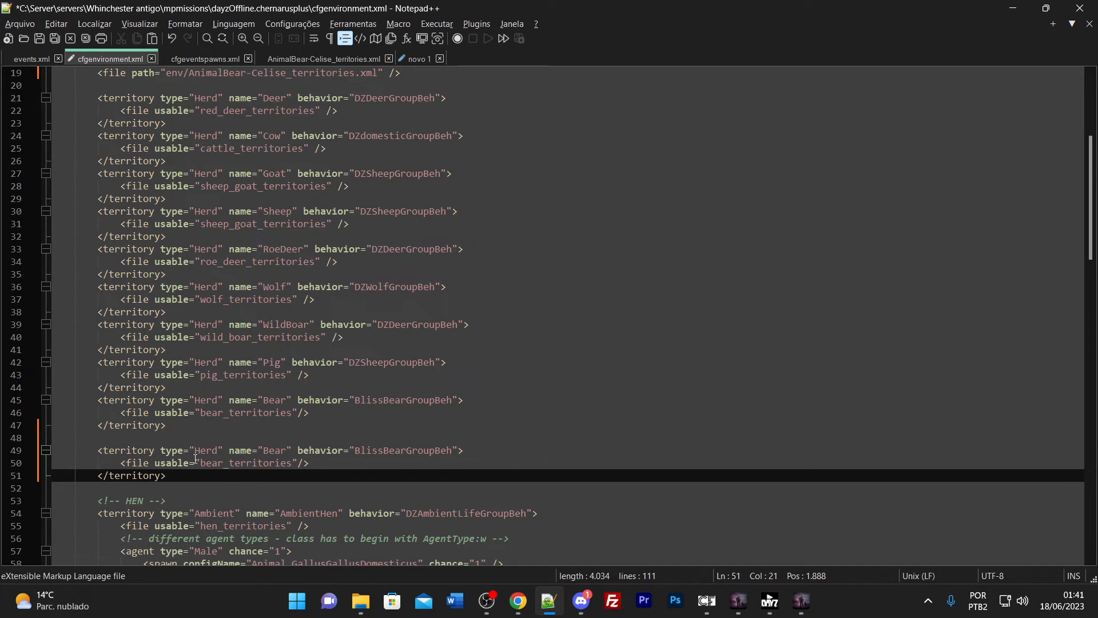
- Set the copied Bear block's file usable value to AnimalBear-Celise_territories, copying the name from the new file path line
left_click_drag(200, 462, 273, 461)
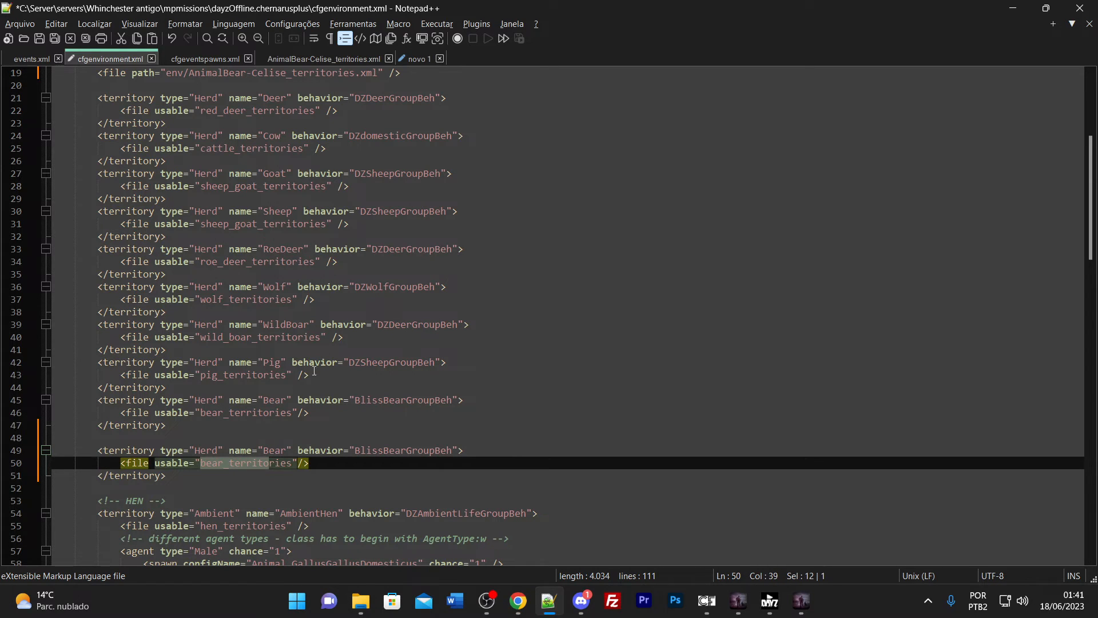
scroll(314, 372, "up", 5)
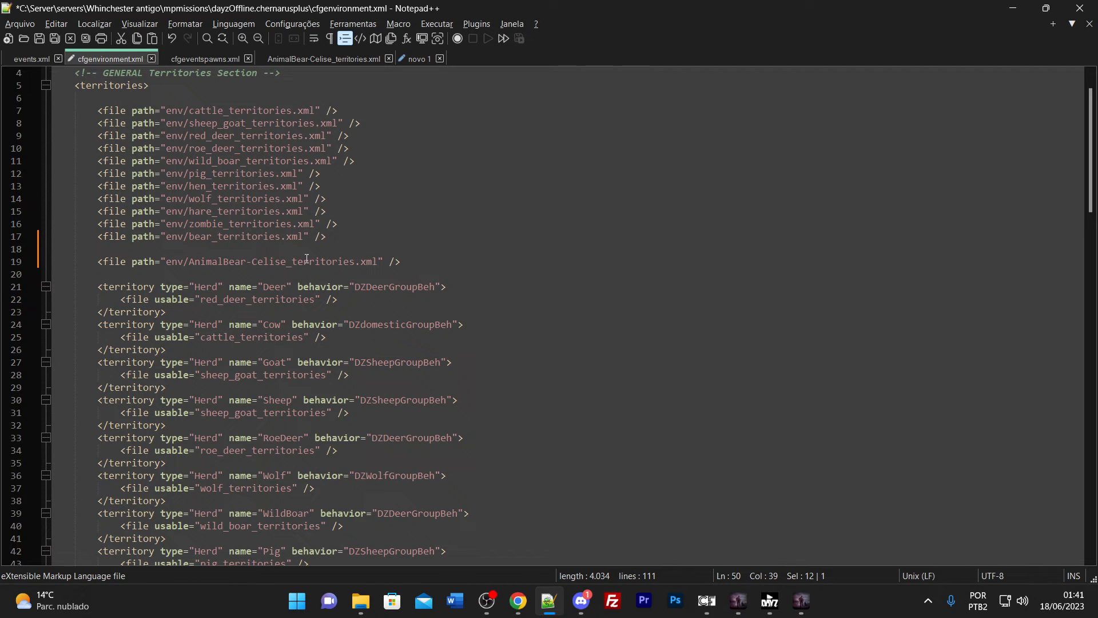
left_click_drag(355, 262, 190, 263)
key("ctrl+c")
scroll(219, 279, "down", 9)
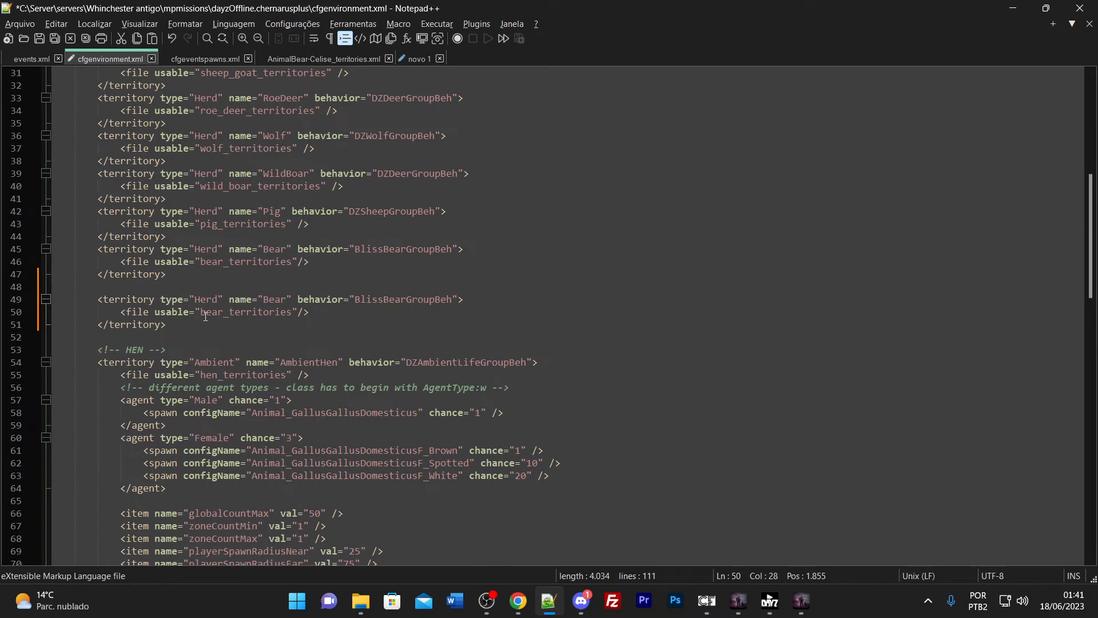
left_click(202, 313)
left_click_drag(202, 313, 293, 314)
key("ctrl+v")
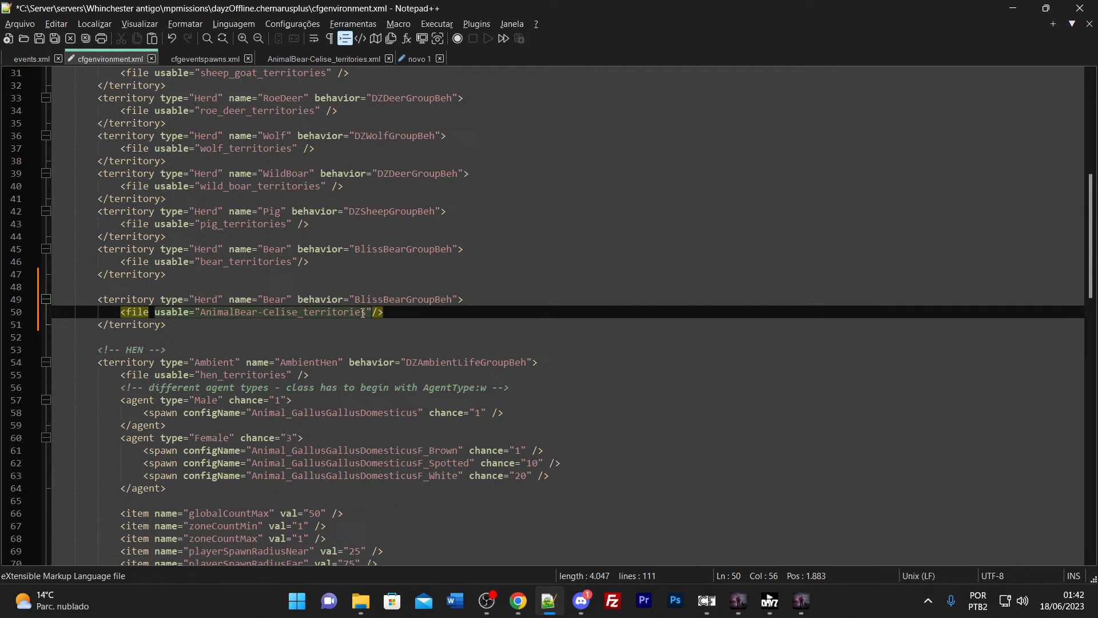
- Compare the new Bear territory's behavior attribute with the behavior values of the Wolf and Pig territories
left_click(355, 299)
key("shift+Right")
key("shift+Right")
key("shift+Right")
key("shift+Right")
key("shift+Right")
key("shift+Right")
key("shift+Right")
key("shift+Right")
key("shift+Right")
key("shift+Right")
key("shift+Right")
key("shift+Right")
key("shift+Right")
key("shift+Right")
key("shift+Right")
key("shift+Right")
key("shift+Right")
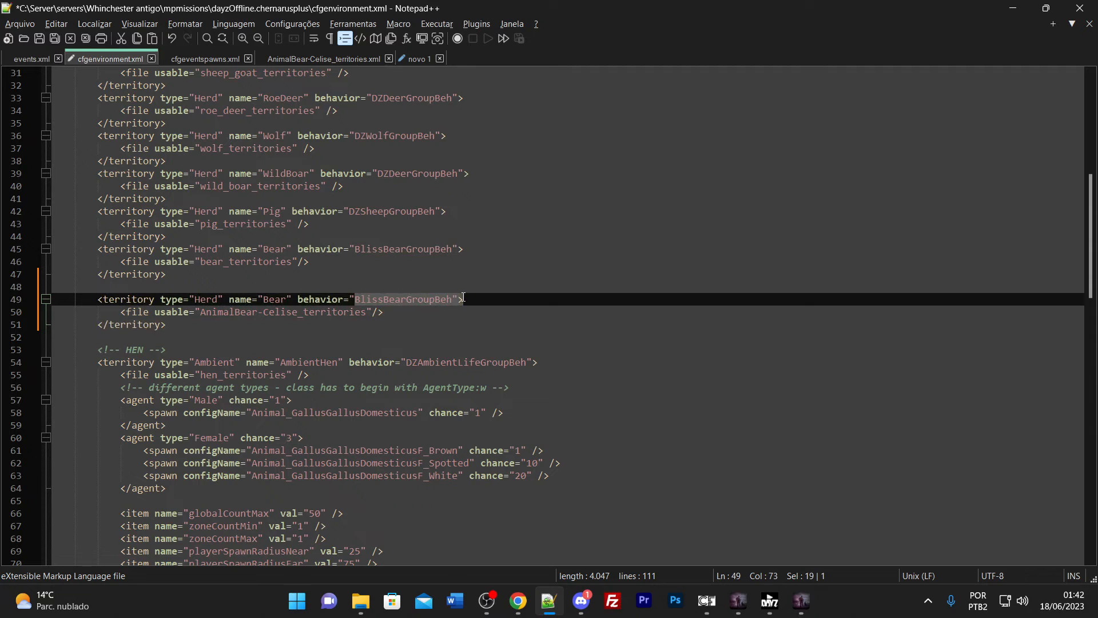
key("shift+Left")
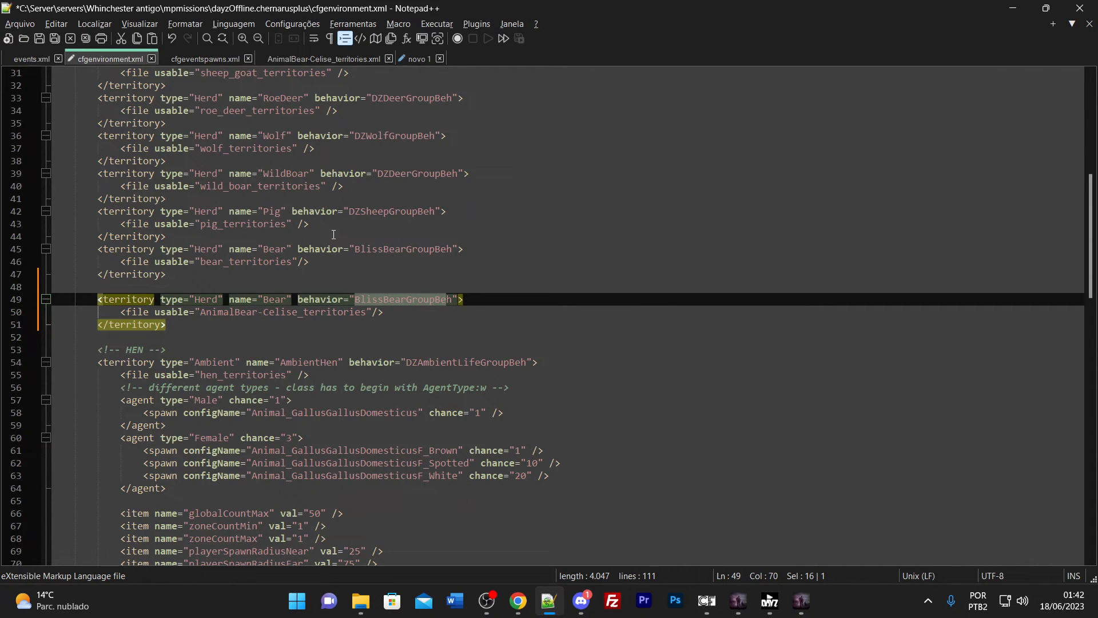
left_click(360, 136)
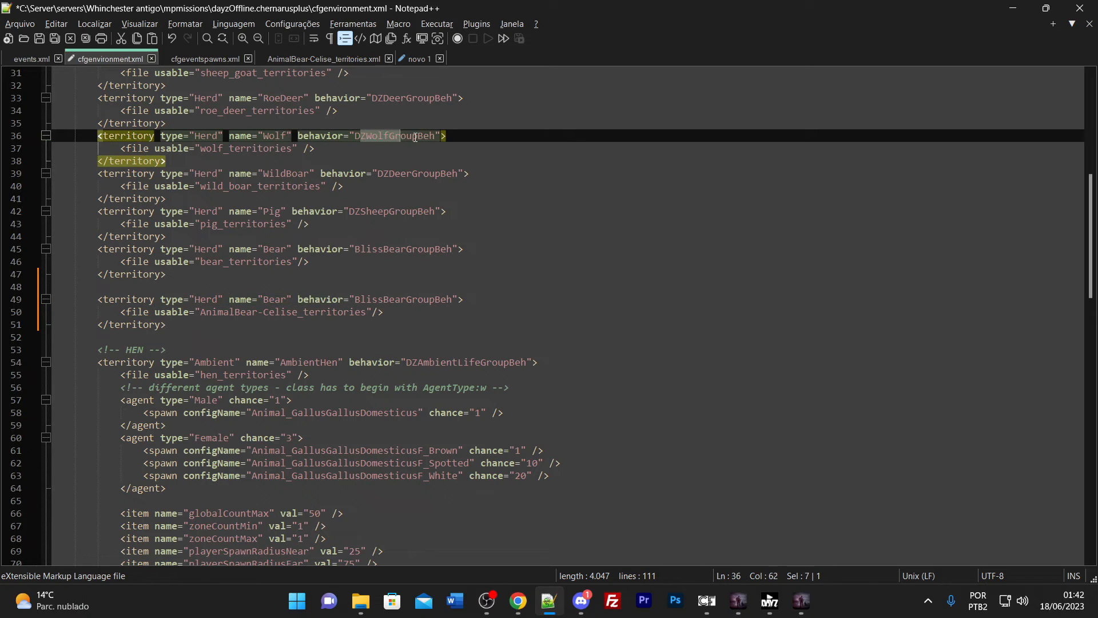
key("shift+Right")
key("shift+Right")
key("shift+Right")
key("shift+Right")
key("shift+Right")
key("shift+Right")
key("shift+Right")
key("shift+Right")
key("shift+Right")
key("shift+Right")
key("shift+Right")
key("shift+Right")
key("shift+Right")
left_click(359, 209)
key("shift+Right")
key("shift+Right")
key("shift+Right")
key("shift+Right")
key("shift+Right")
key("shift+Right")
key("shift+Right")
key("shift+Right")
key("shift+Right")
key("shift+Right")
key("shift+Right")
key("shift+Right")
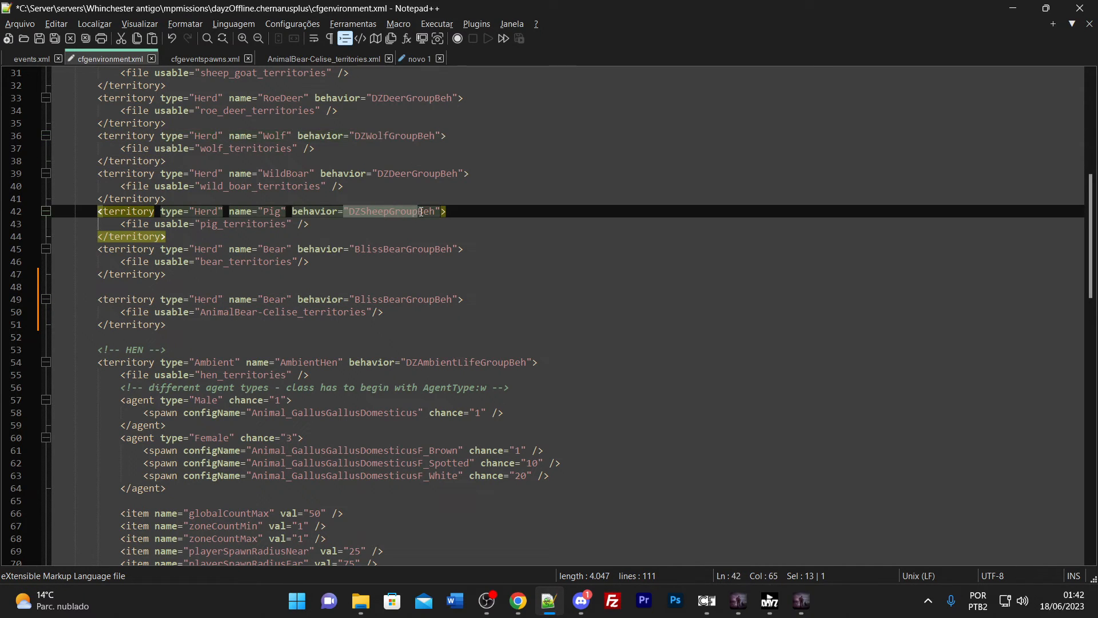
left_click(355, 288)
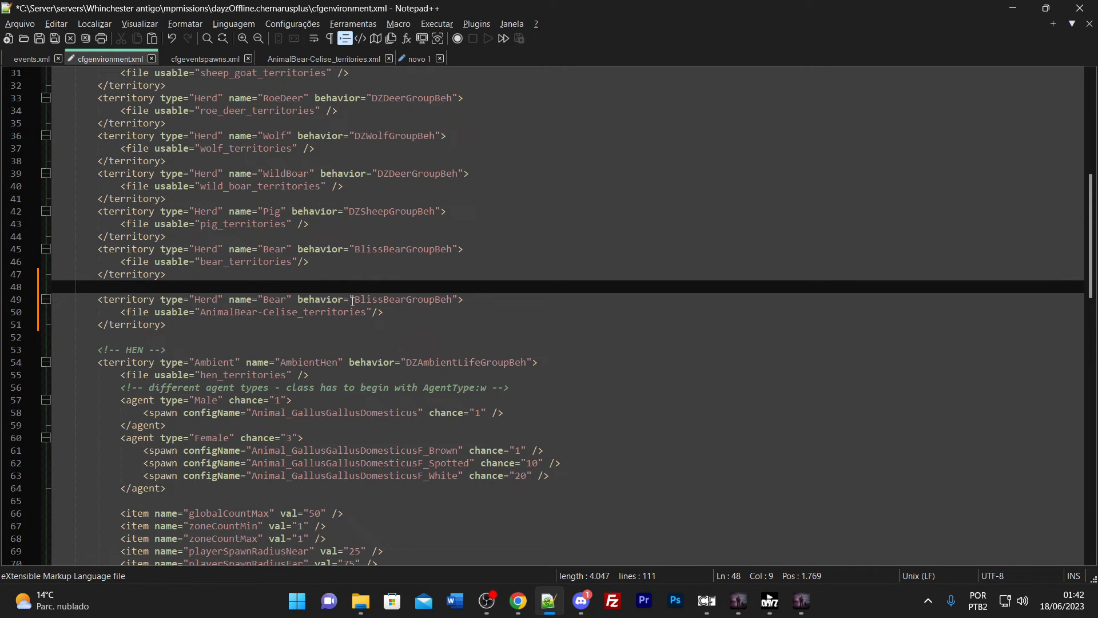
left_click_drag(353, 301, 432, 301)
left_click(432, 309)
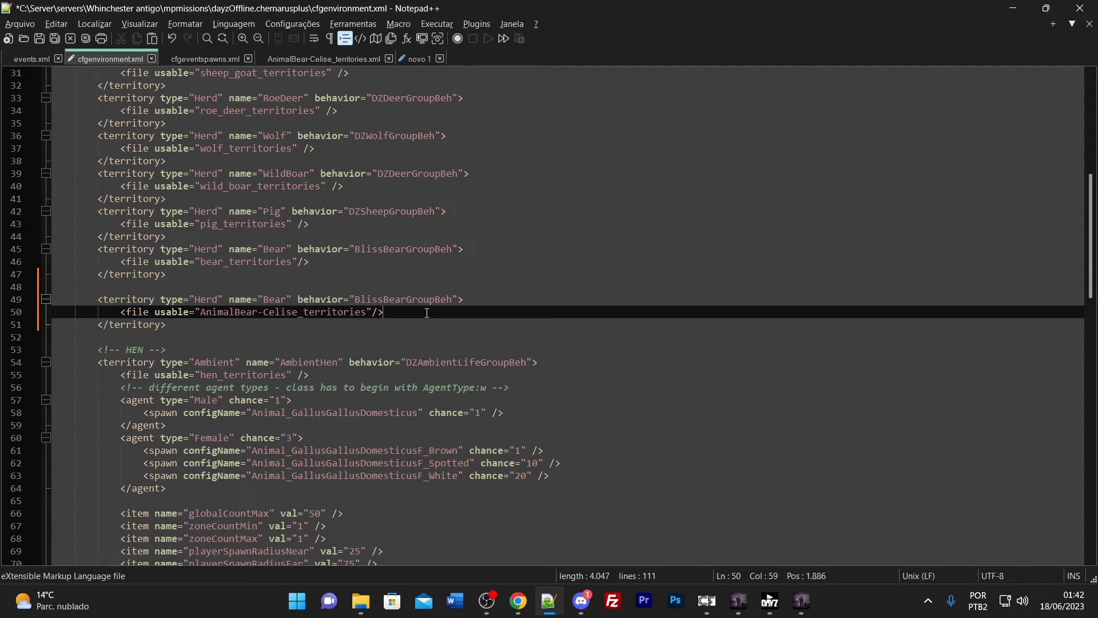
- Compare the original Bear territory block with the new copy, checking the copy's file usable name
left_click(195, 299)
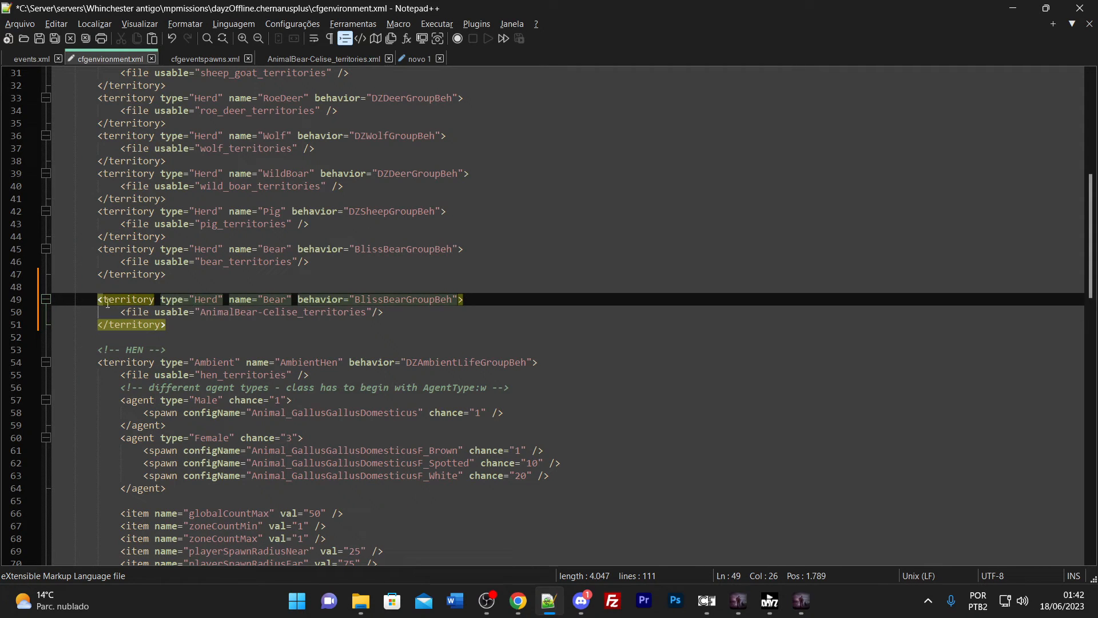
left_click_drag(102, 275, 112, 250)
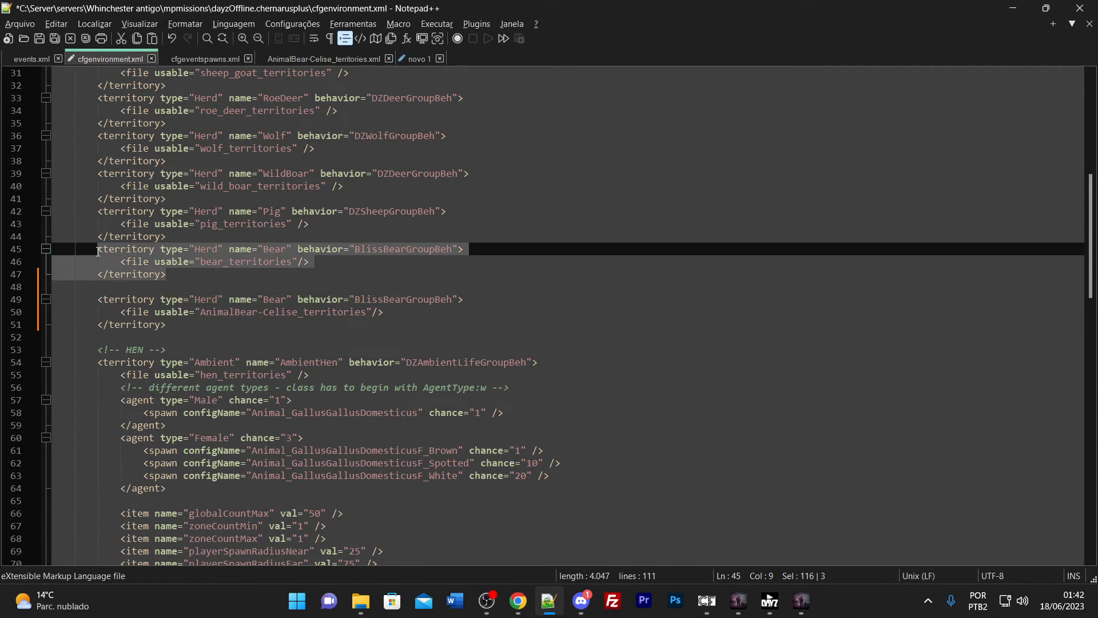
left_click(113, 249)
key("Down")
key("Down")
key("Up")
key("Up")
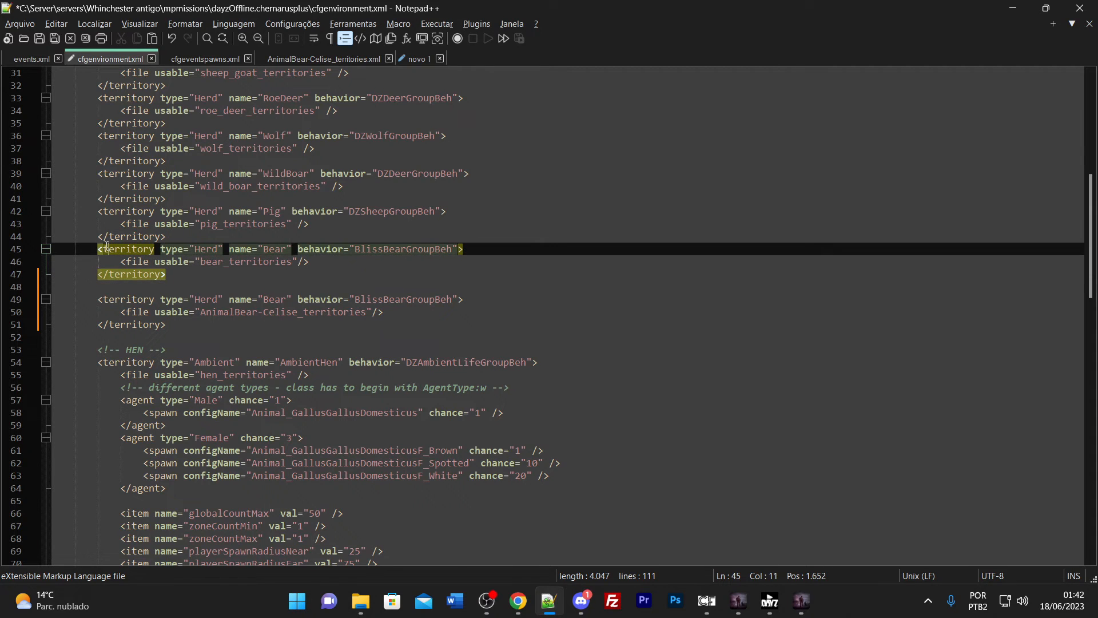
key("Left")
key("Down")
key("Down")
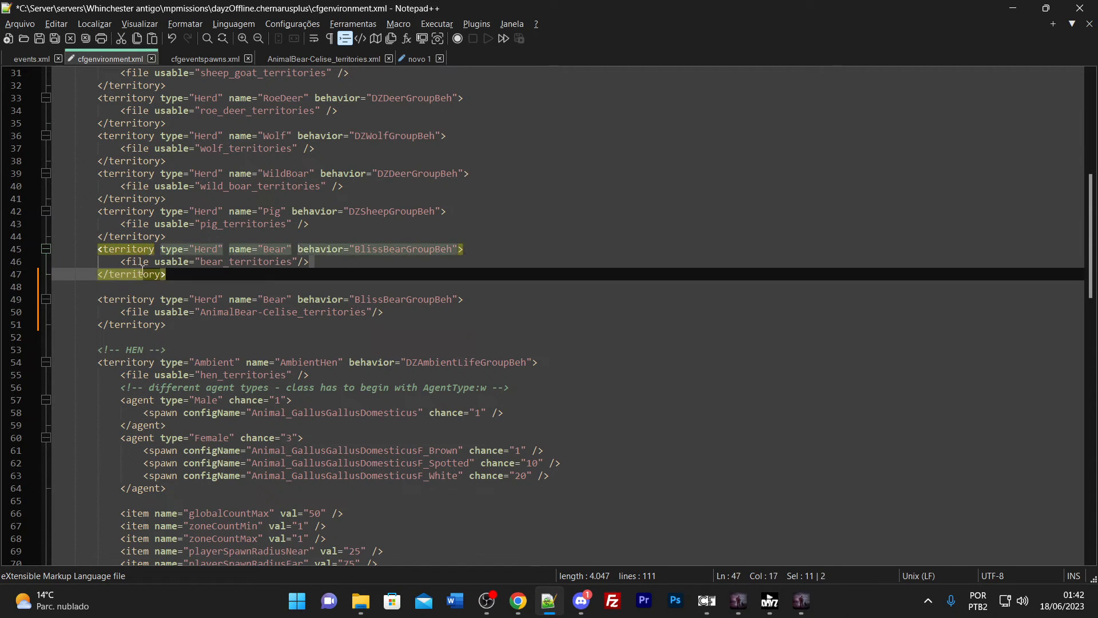
key("Up")
left_click(179, 313)
left_click_drag(198, 312, 367, 317)
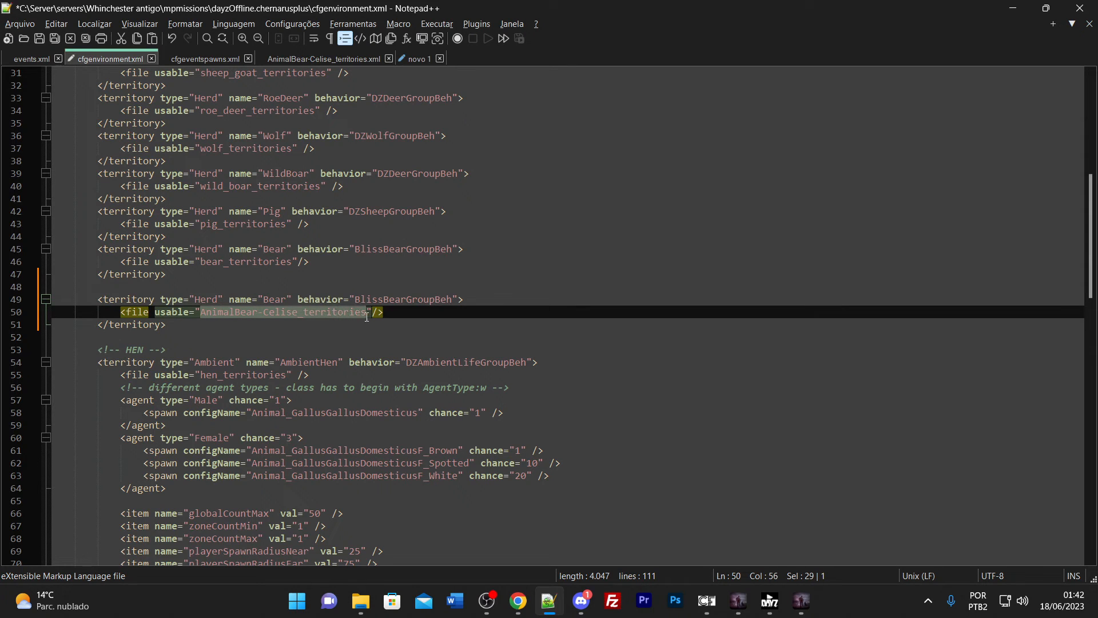
left_click(192, 327)
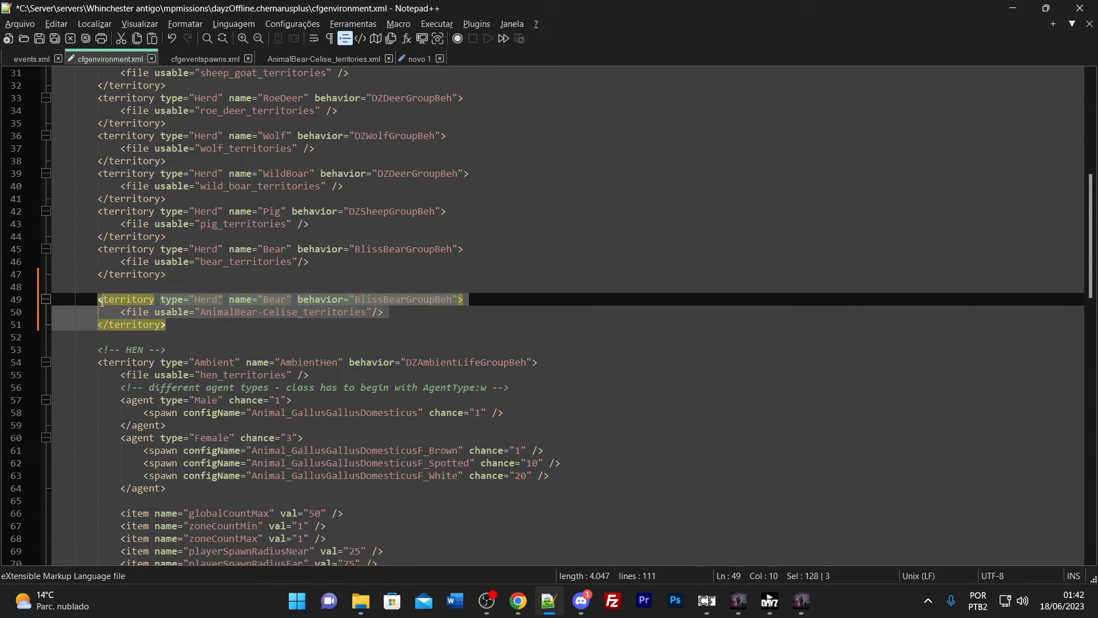
- Check the blocks around the new Bear territory in cfgenvironment.xml and save the file
left_click(193, 316)
scroll(189, 314, "down", 20)
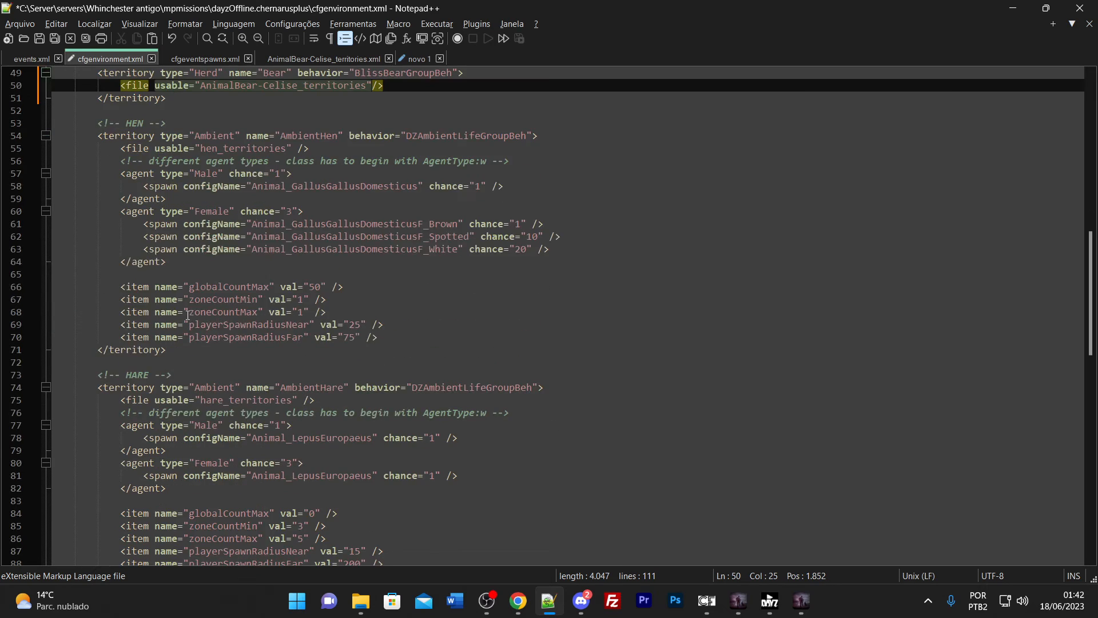
scroll(180, 307, "up", 13)
scroll(181, 307, "up", 11)
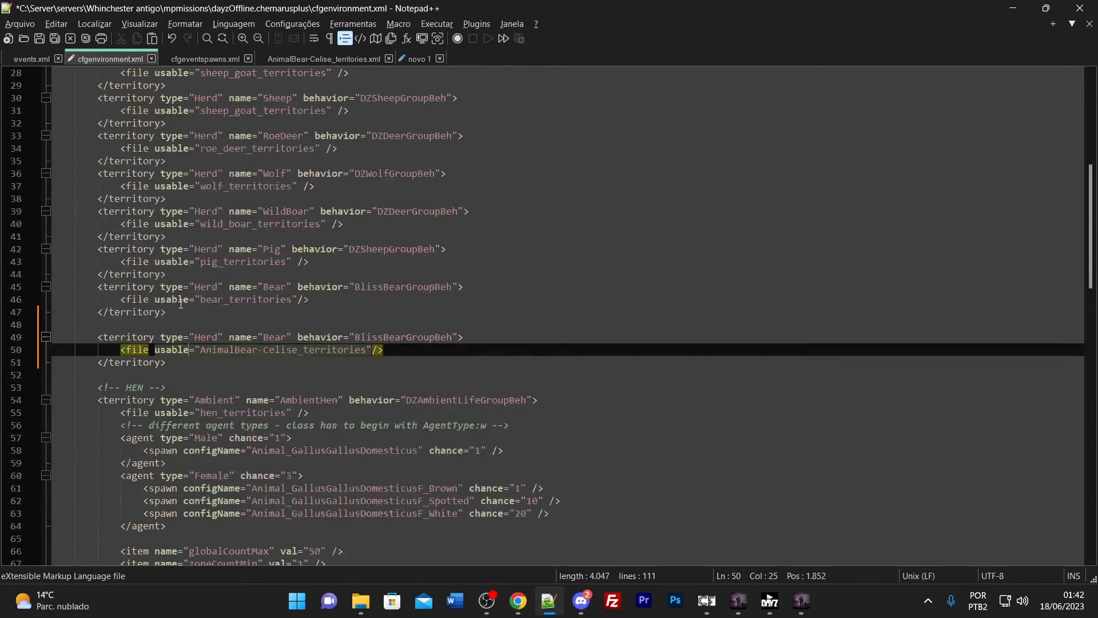
left_click(40, 43)
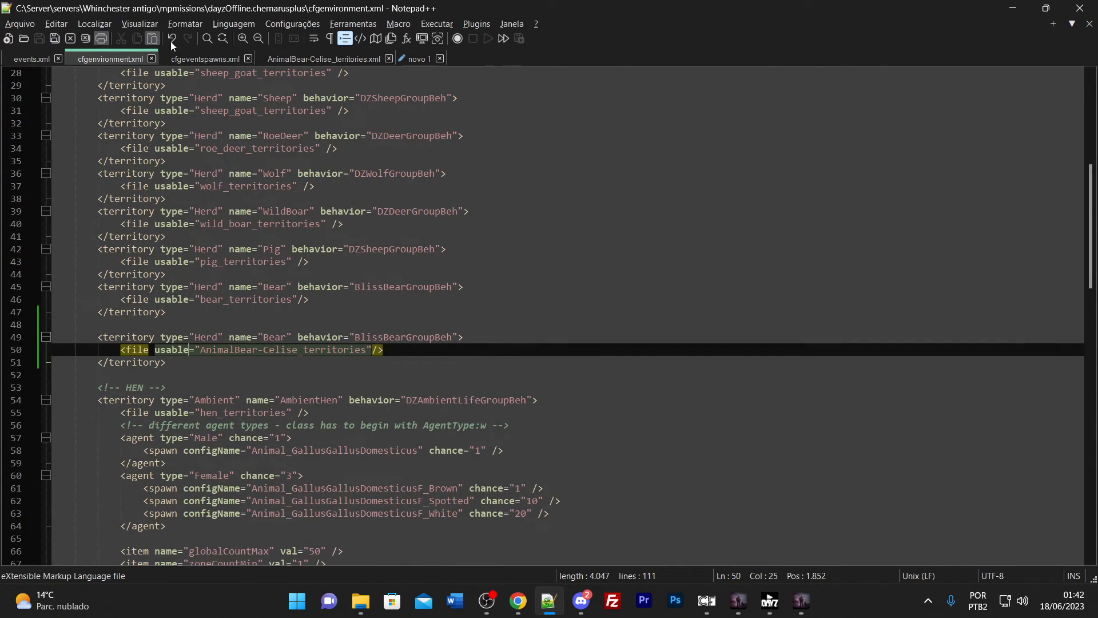
- Copy the opening event tag of AnimalBear-Celise from events.xml for use in cfgeventspawns.xml
left_click(202, 63)
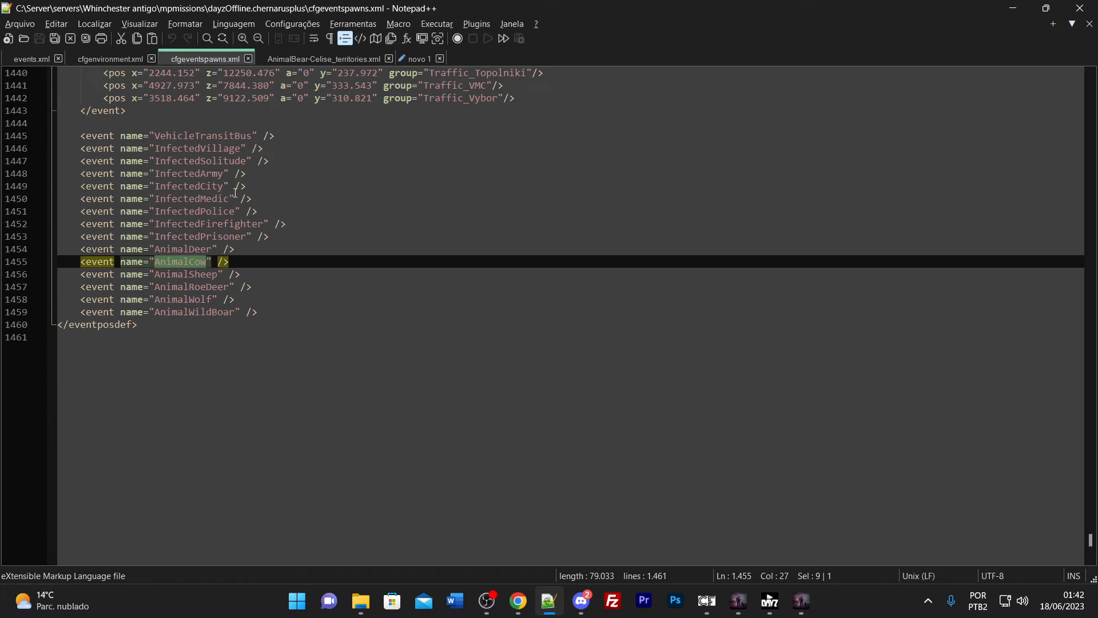
left_click(24, 57)
left_click(107, 215)
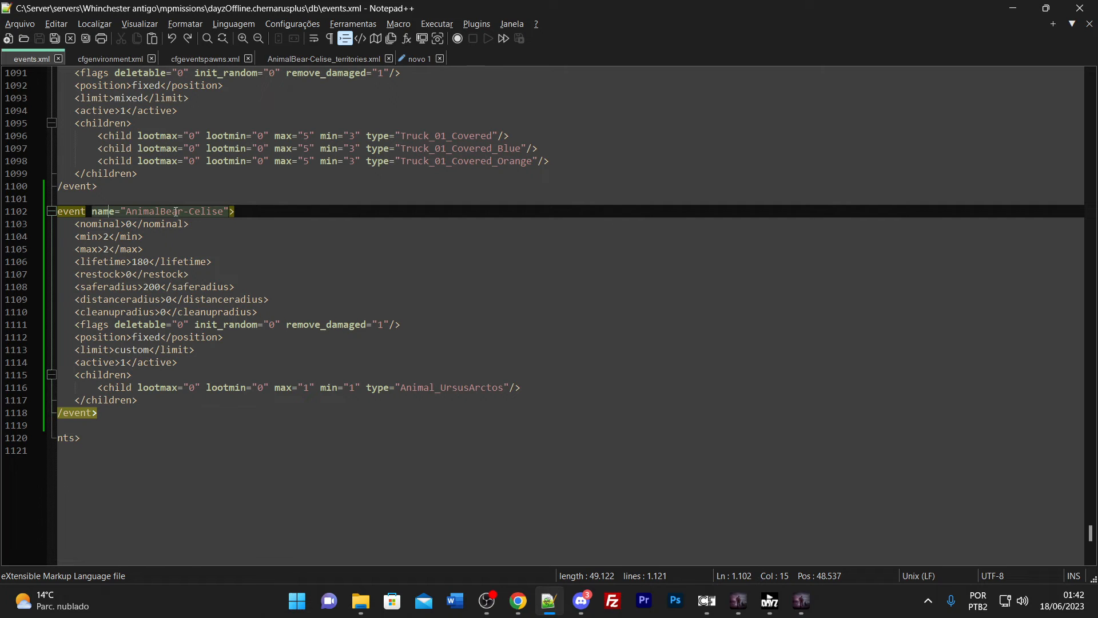
left_click(221, 60)
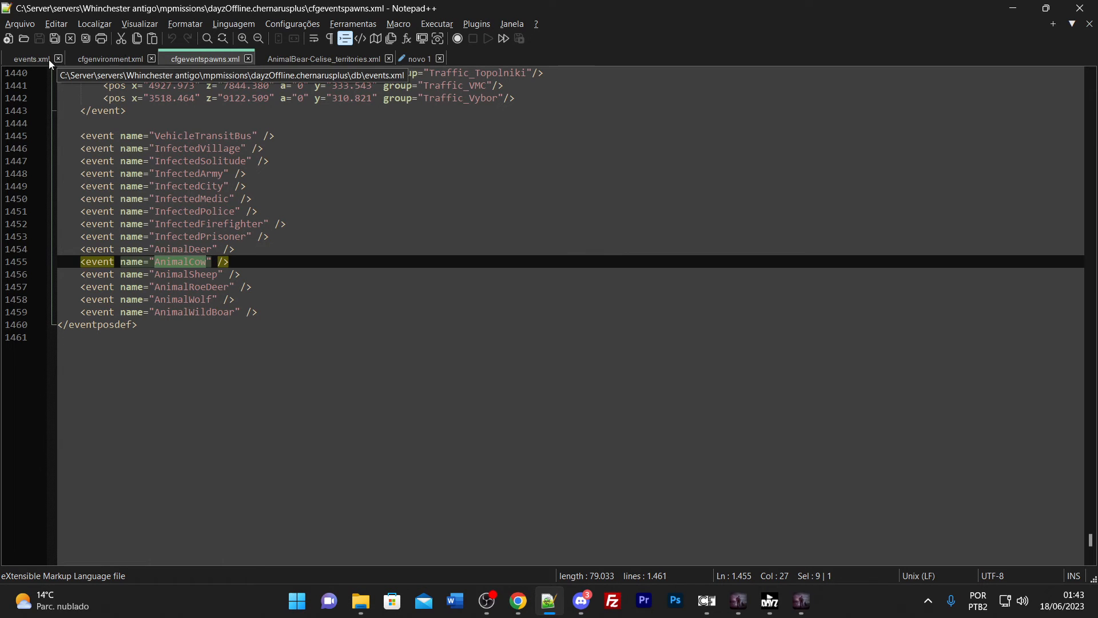
left_click(30, 58)
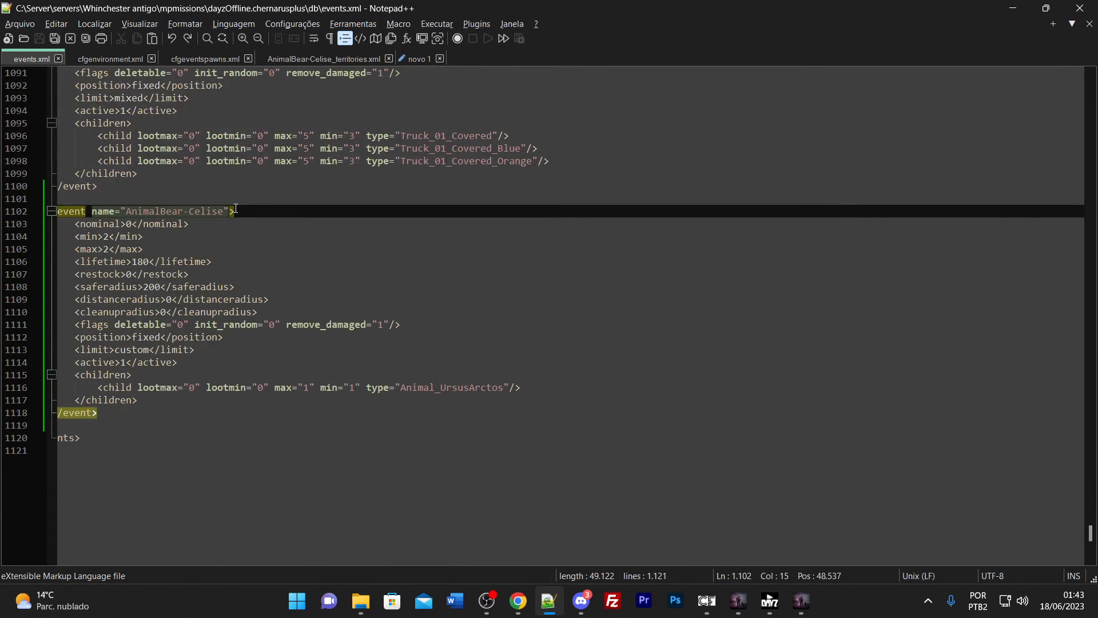
left_click_drag(235, 211, 80, 212)
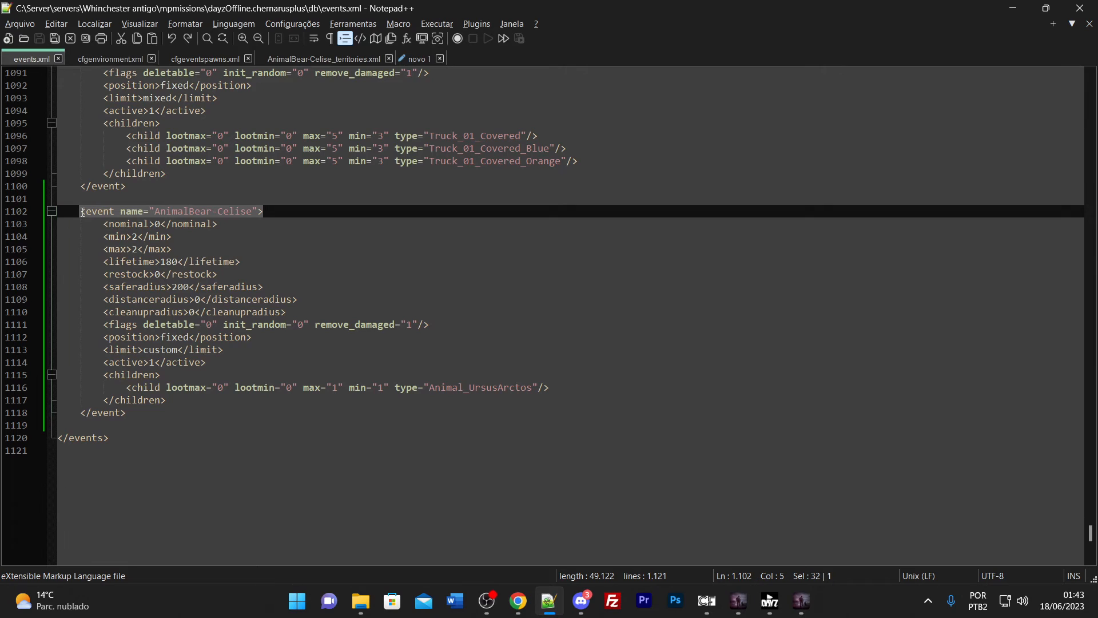
right_click(104, 212)
left_click(141, 238)
- Paste the AnimalBear-Celise event tag on a new line below the AnimalWildBoar entry in cfgeventspawns.xml
left_click(206, 59)
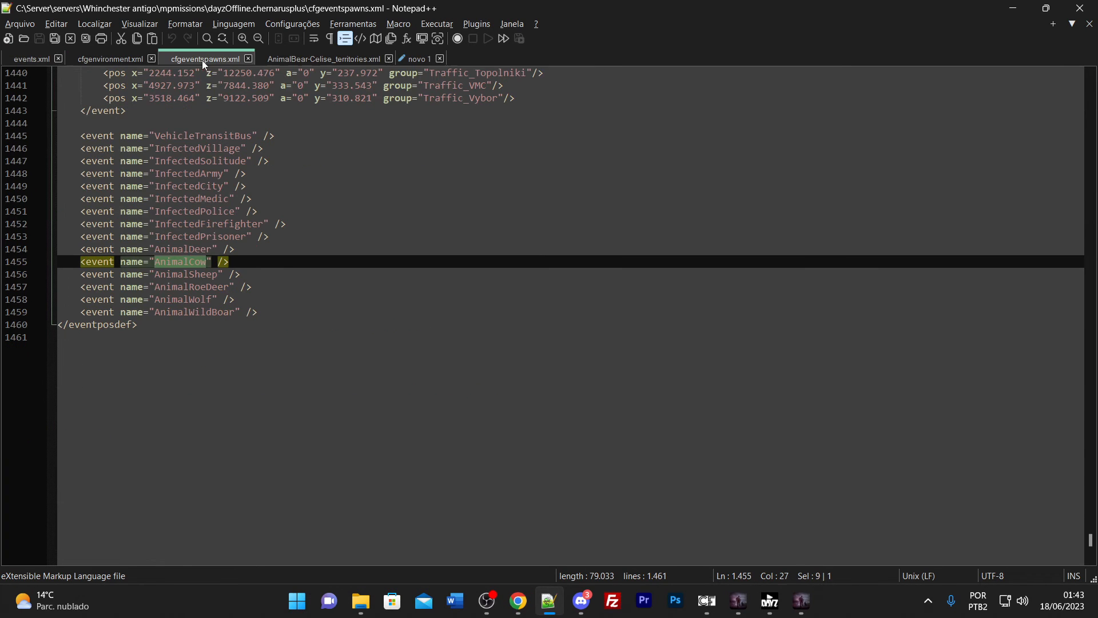
left_click(286, 311)
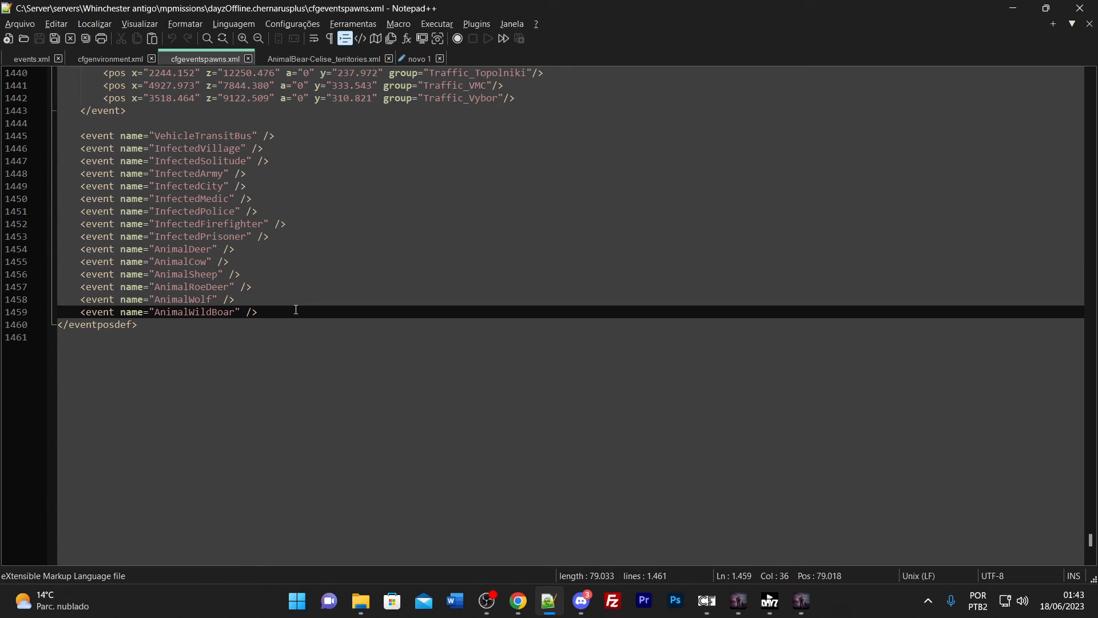
key("Return")
key("ctrl+v")
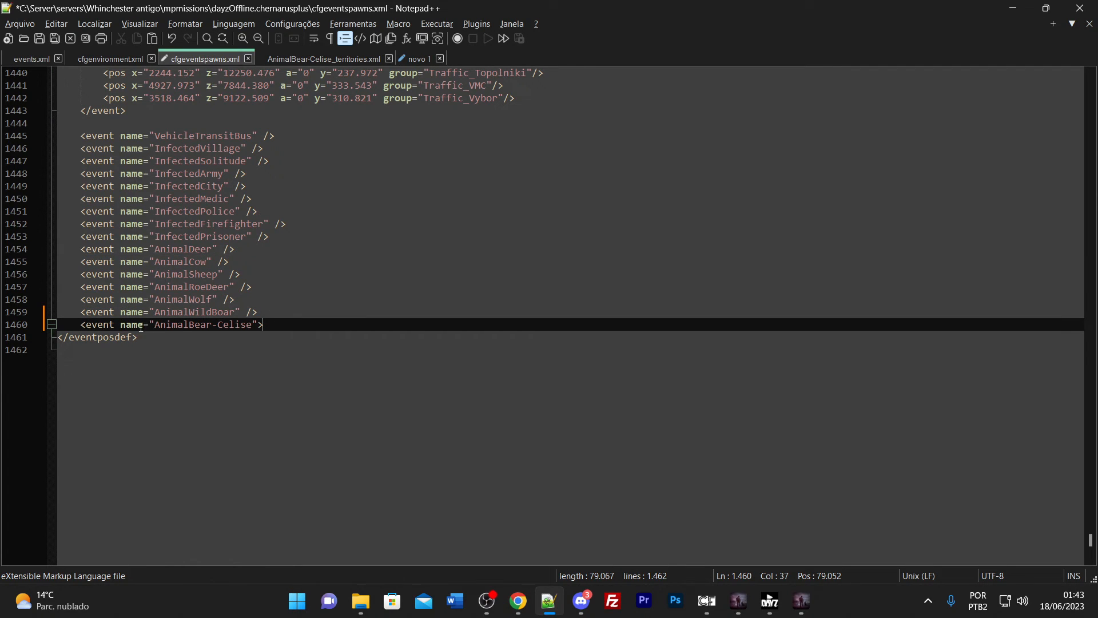
- Make the AnimalBear-Celise tag self-closing by ending it with a space and />, matching the AnimalWildBoar line
left_click_drag(247, 312, 252, 312)
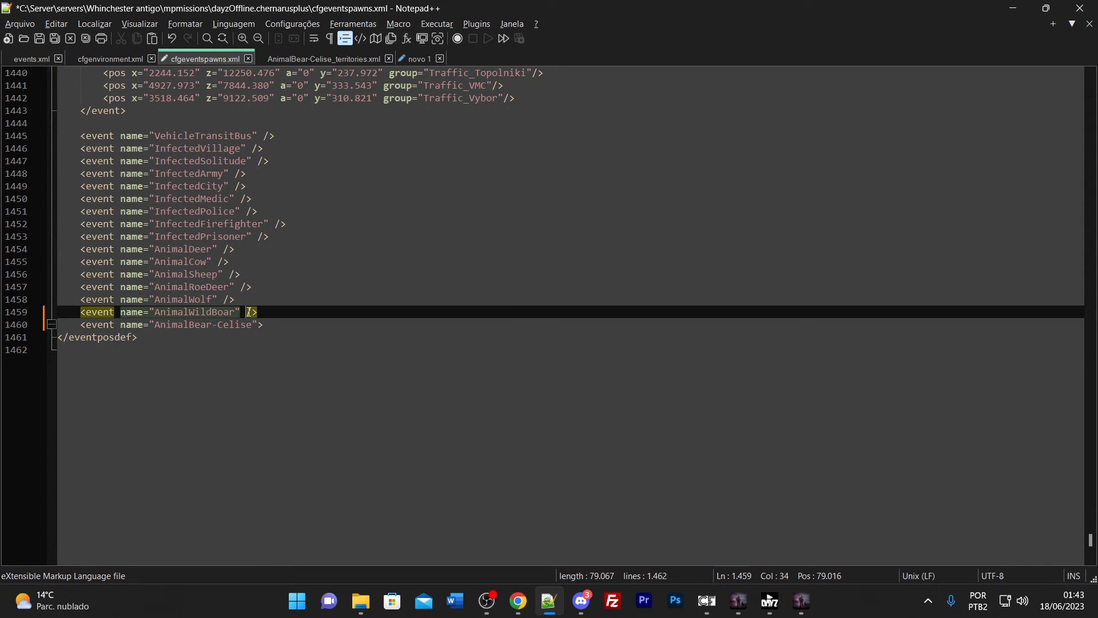
left_click(259, 324)
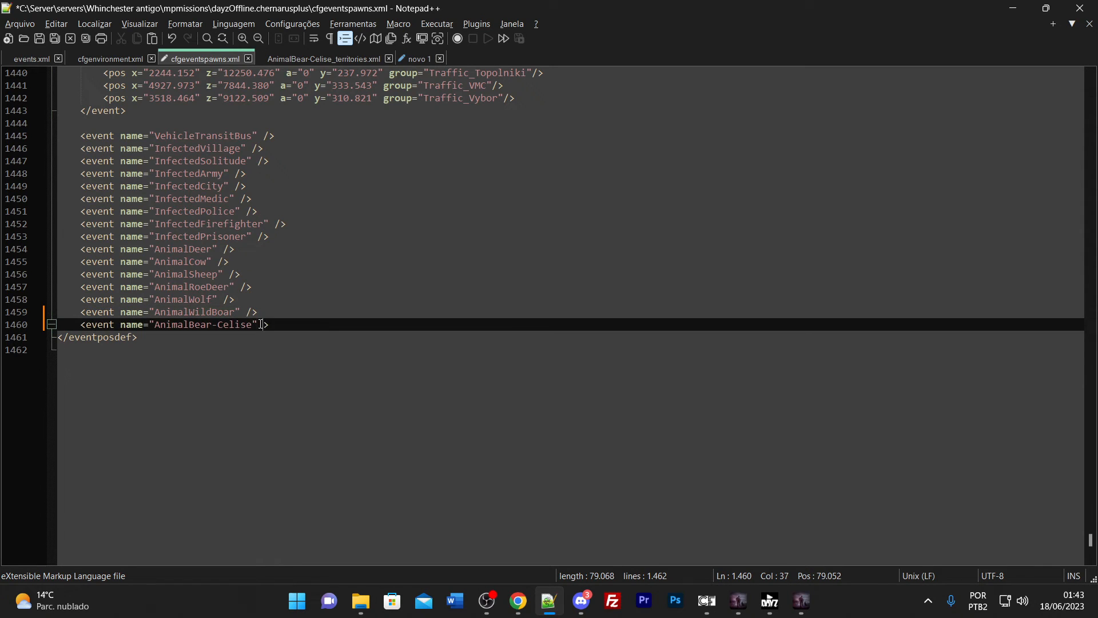
type("/")
left_click(254, 312)
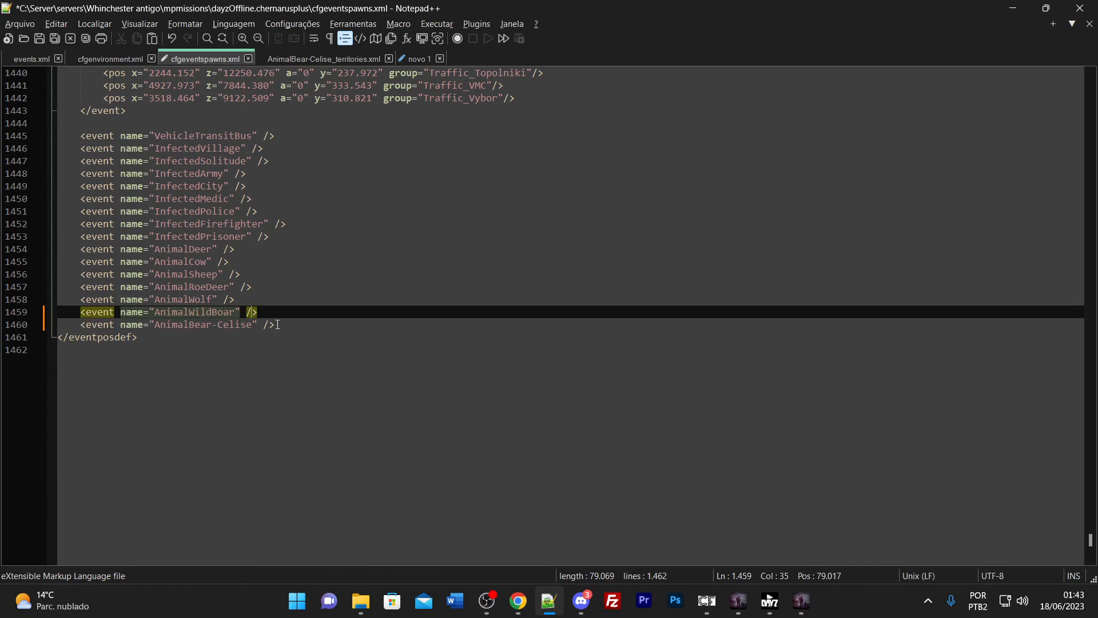
left_click(255, 324)
left_click_drag(253, 312, 247, 312)
left_click(278, 324)
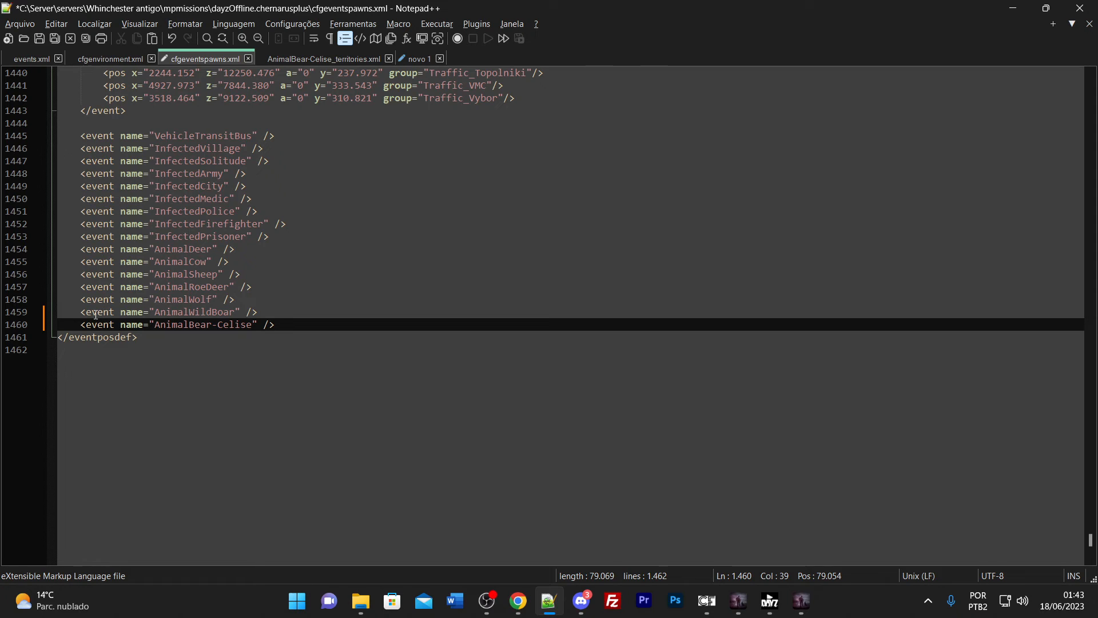
- Compare the AnimalBear-Celise entry's format with the single-line entries and the event blocks with positions above it in cfgeventspawns.xml
left_click(82, 324)
double_click(264, 325)
left_click(269, 324)
scroll(299, 338, "up", 16)
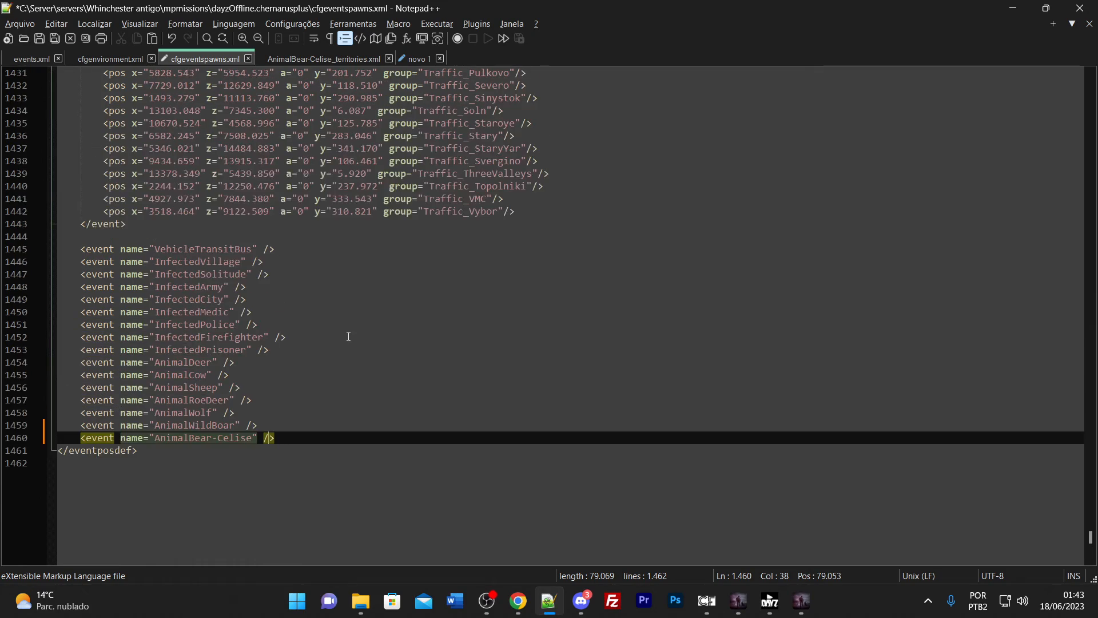
scroll(261, 280, "up", 5)
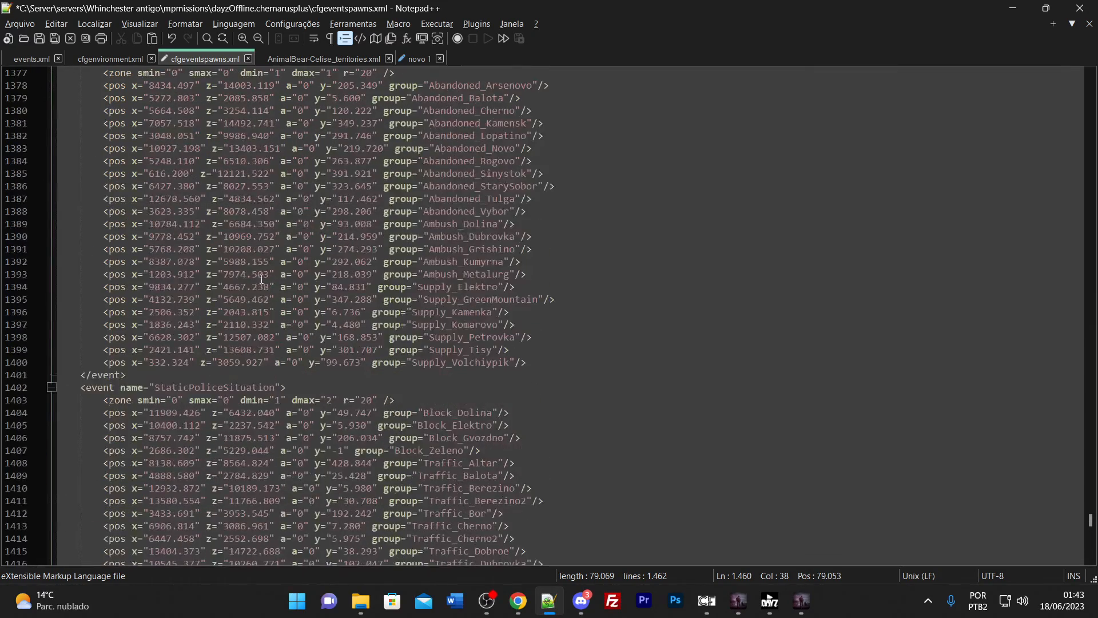
scroll(262, 277, "down", 8)
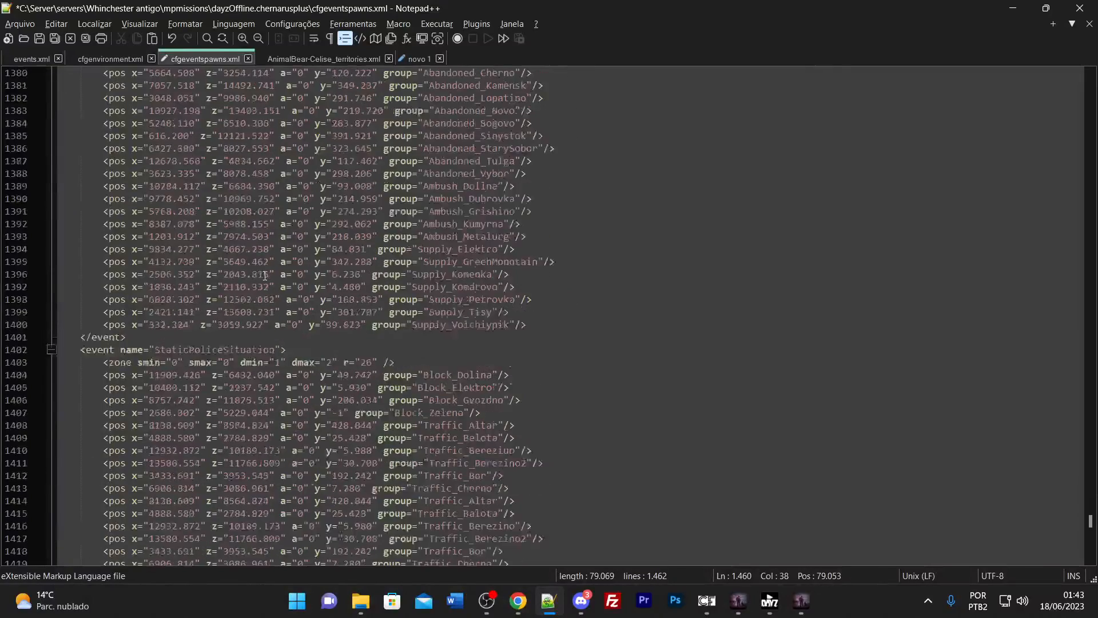
scroll(263, 272, "down", 17)
scroll(263, 263, "up", 8)
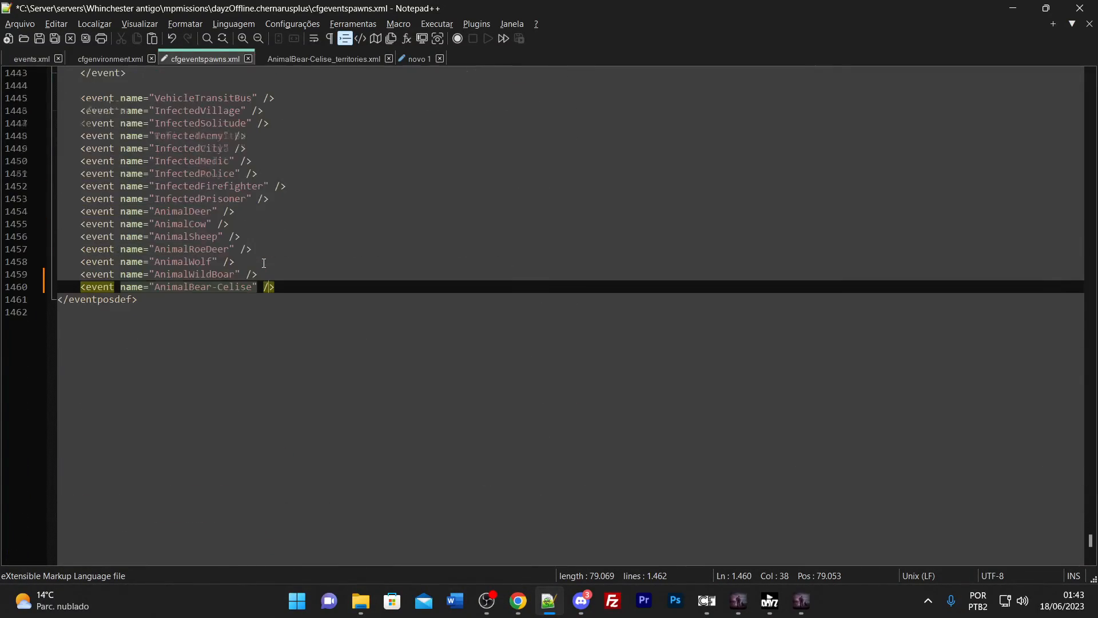
scroll(264, 262, "down", 2)
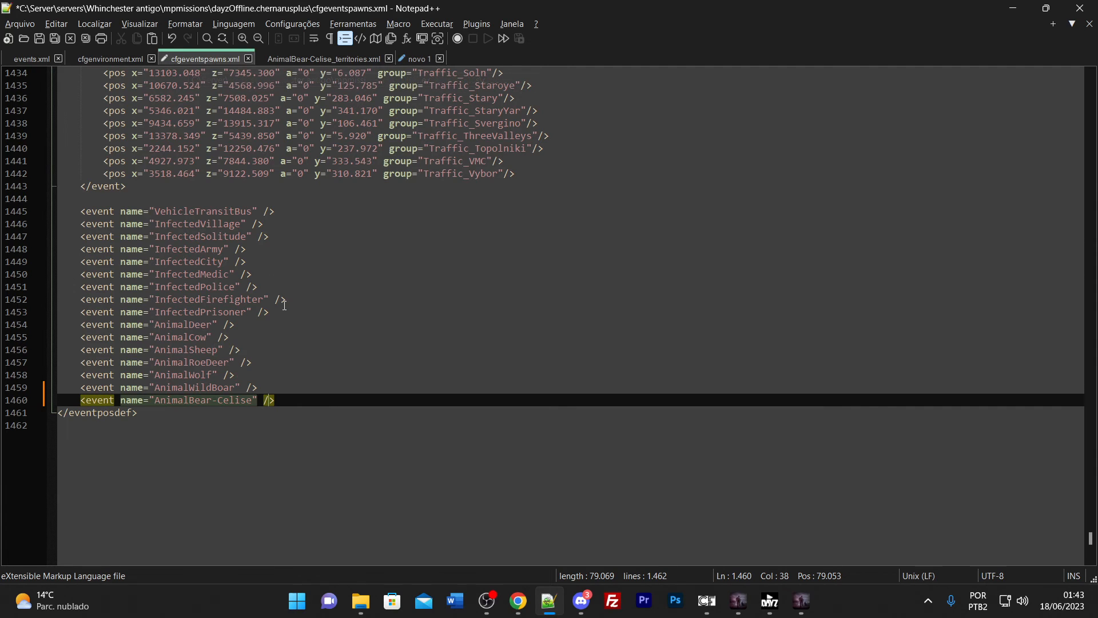
- Recheck the complete AnimalBear-Celise line and save cfgeventspawns.xml
key("Down")
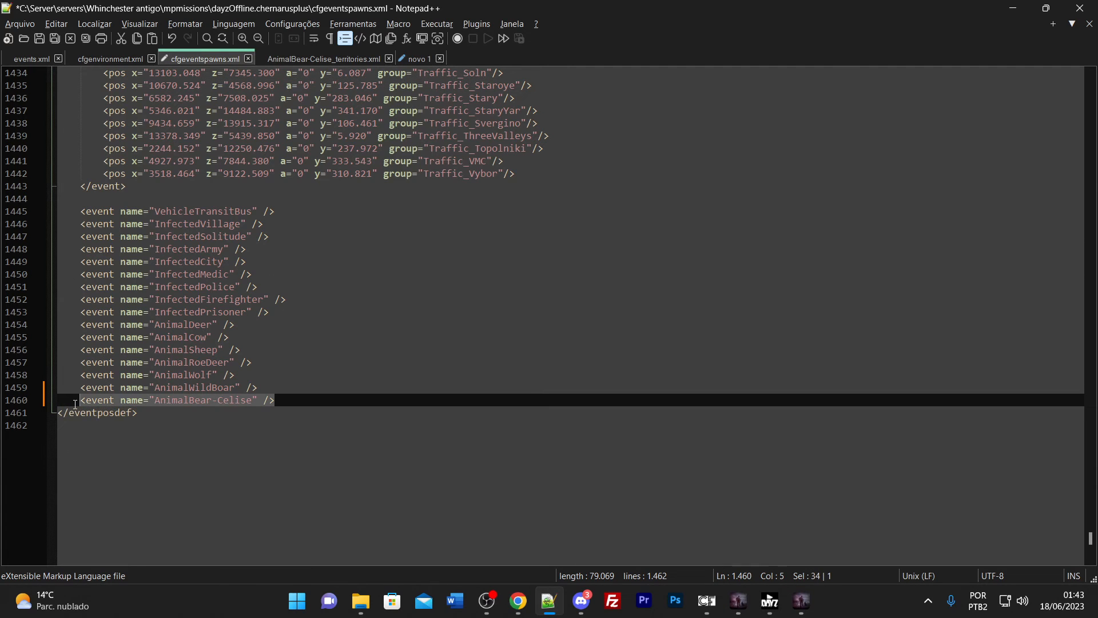
key("Up")
key("shift+Home")
left_click(293, 404)
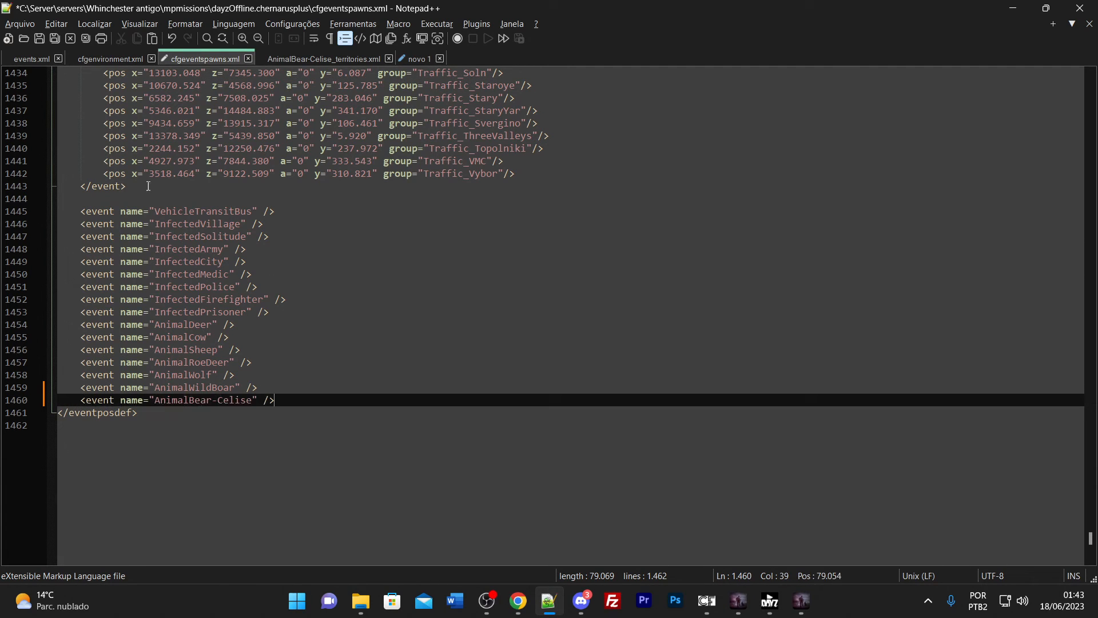
left_click(39, 38)
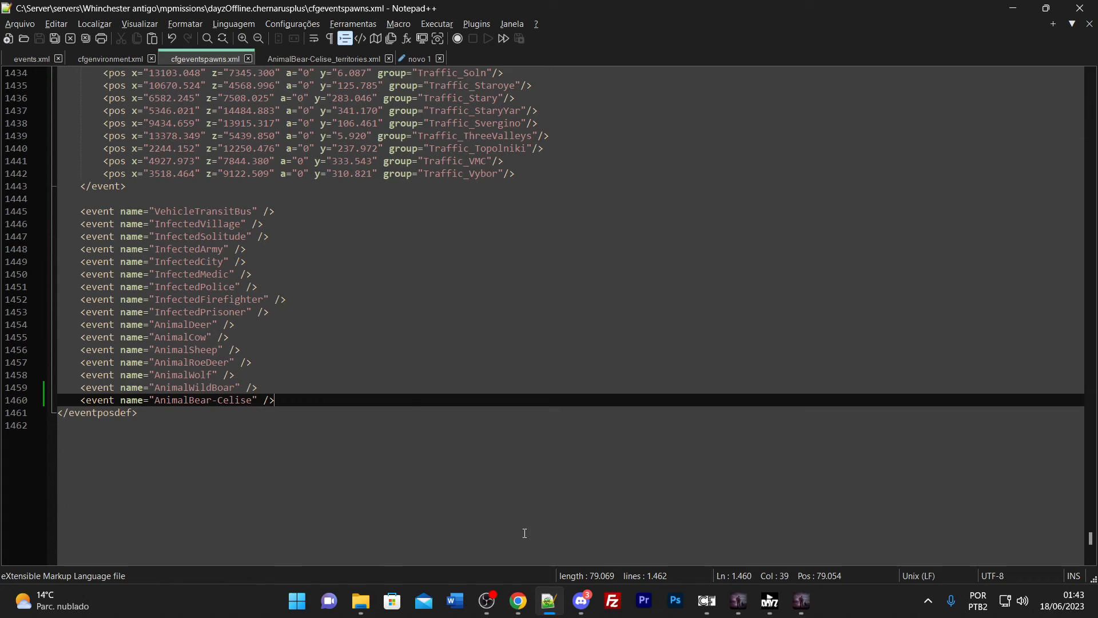
- View the Vybor airfield area on the iZurvive map in Chrome, and check the labyrinth spawn request in Discord
left_click(518, 601)
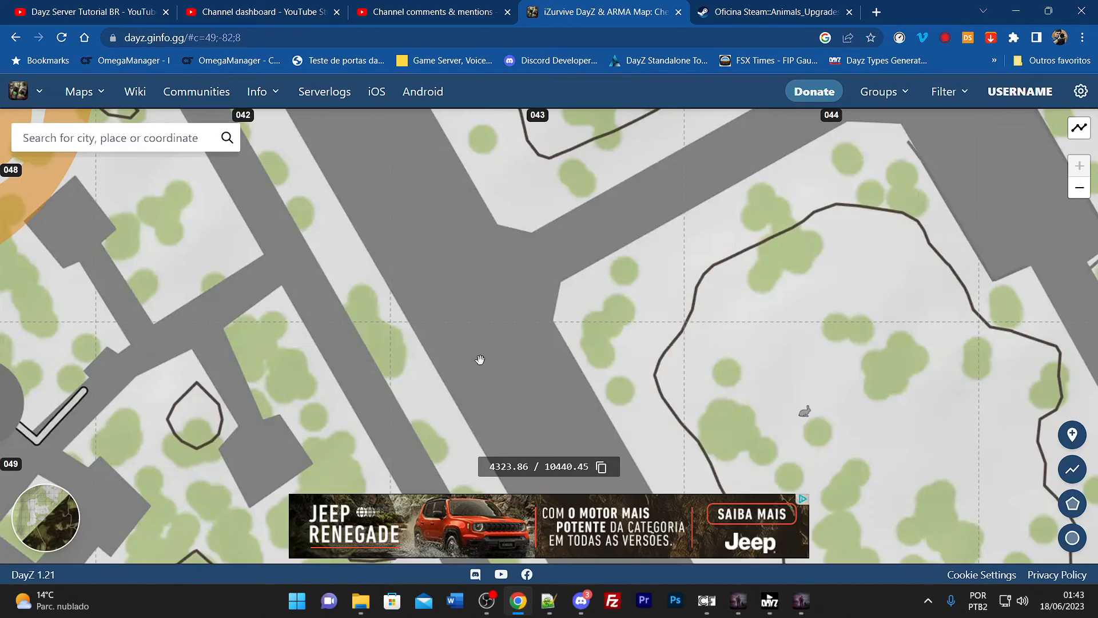
scroll(430, 333, "down", 4)
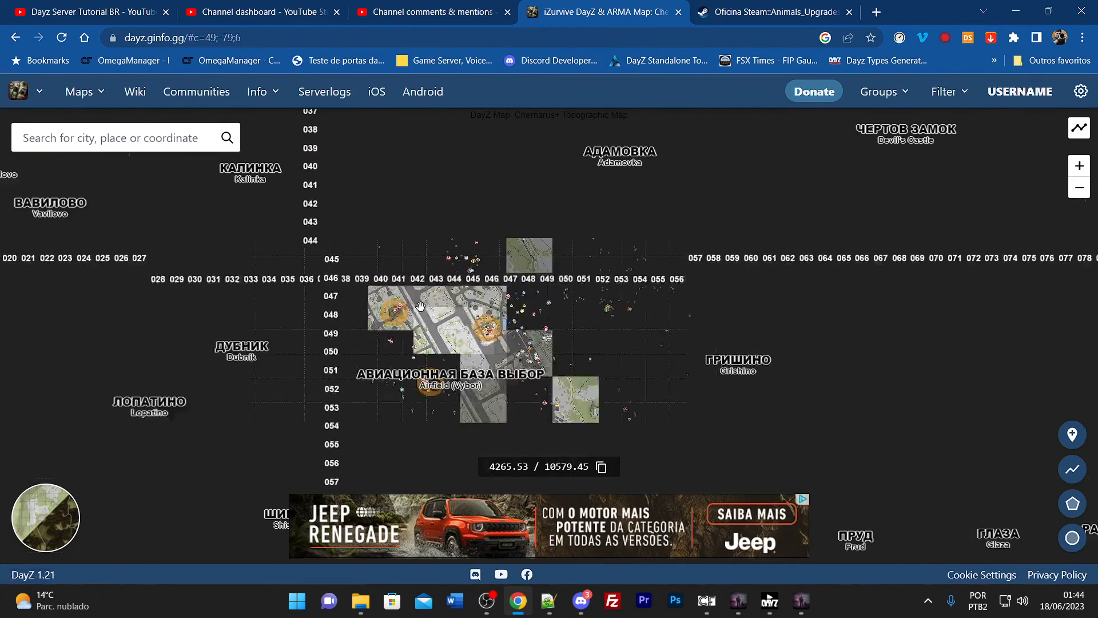
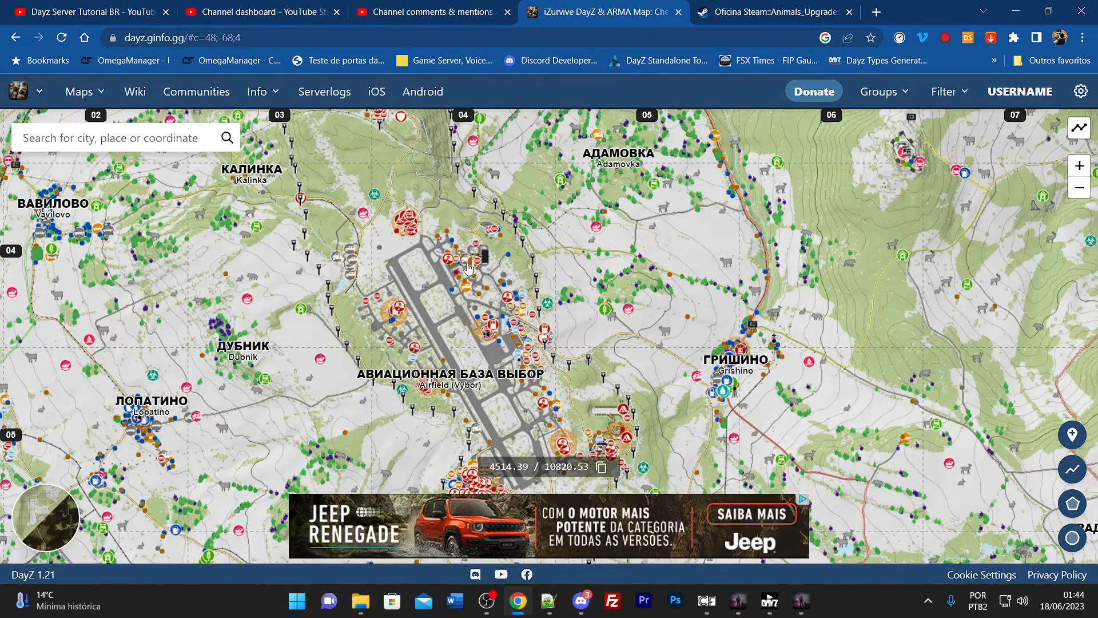
left_click(547, 606)
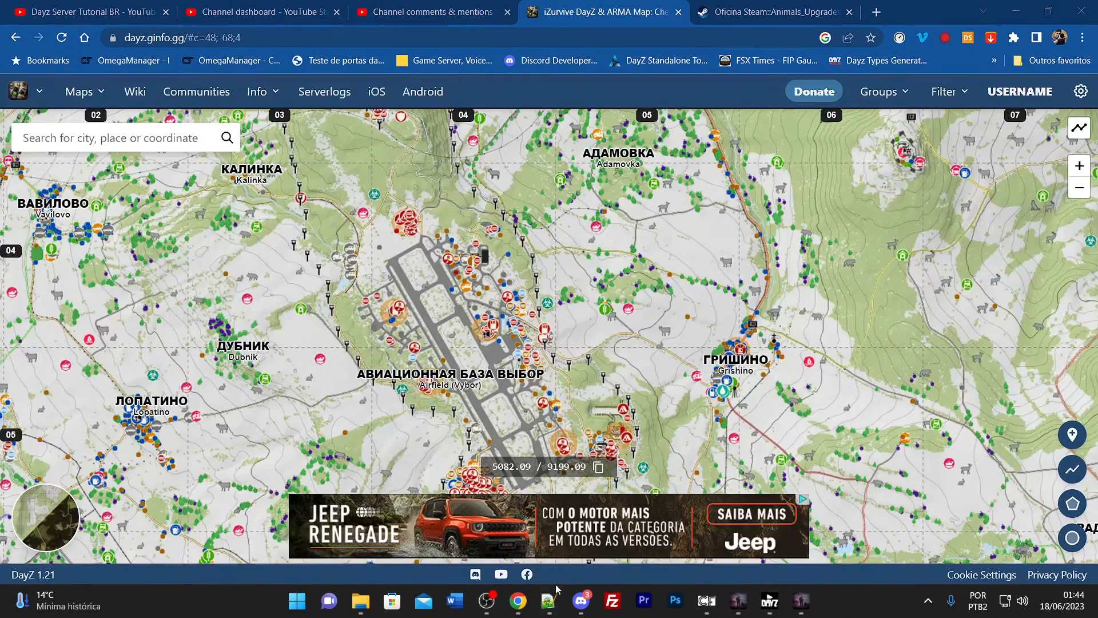
left_click(548, 606)
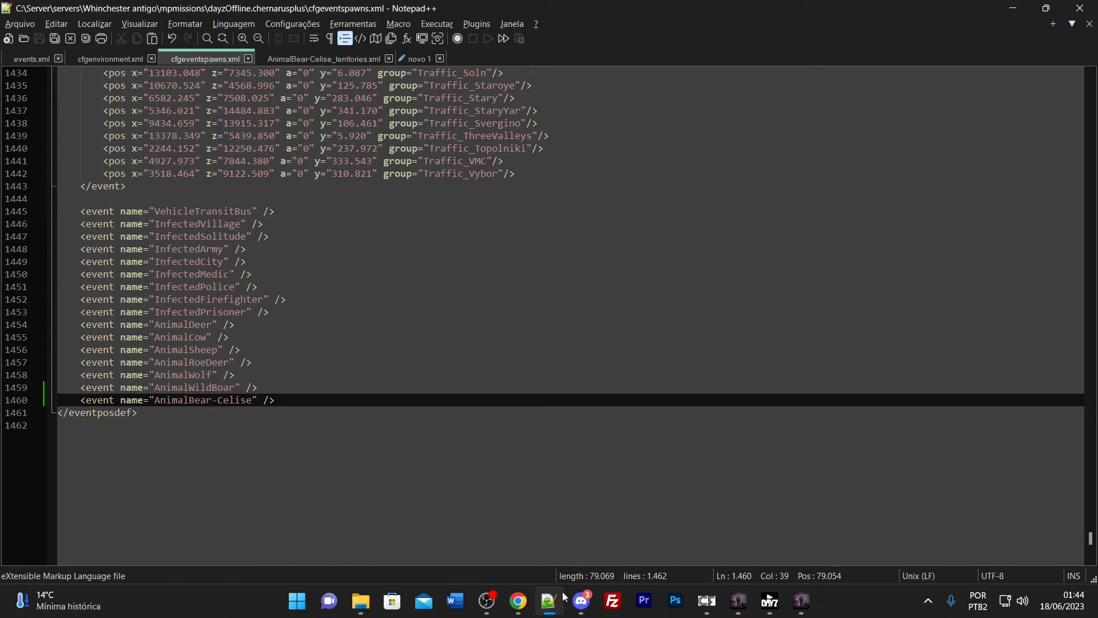
left_click(581, 601)
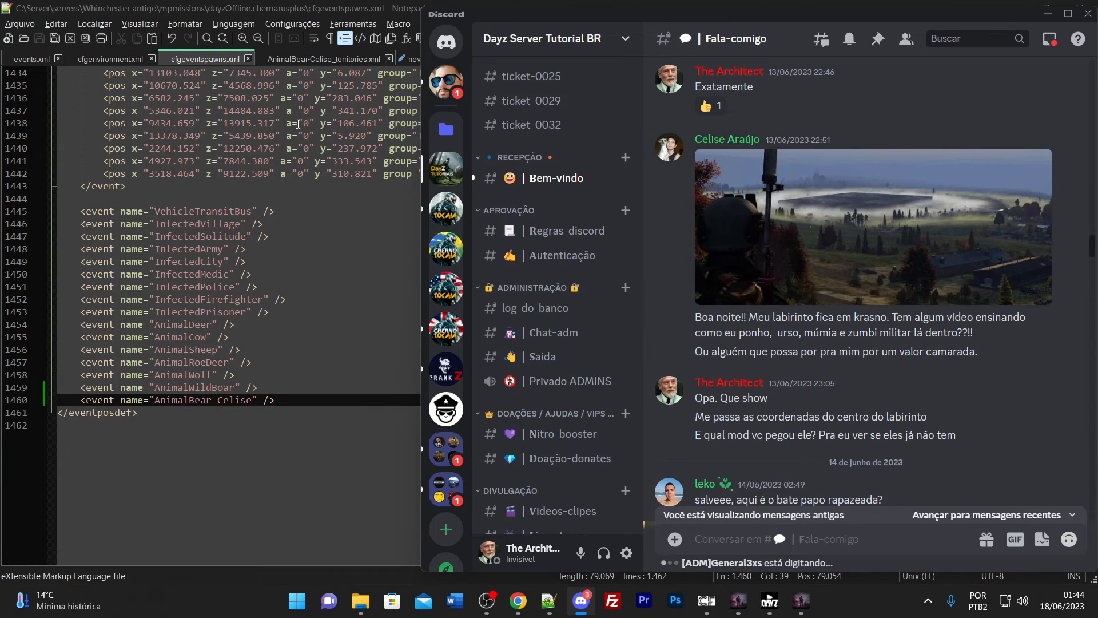
- Review the AnimalBear-Celise event block in events.xml, including its event name and the Animal_UrsusArctos child type
left_click(36, 61)
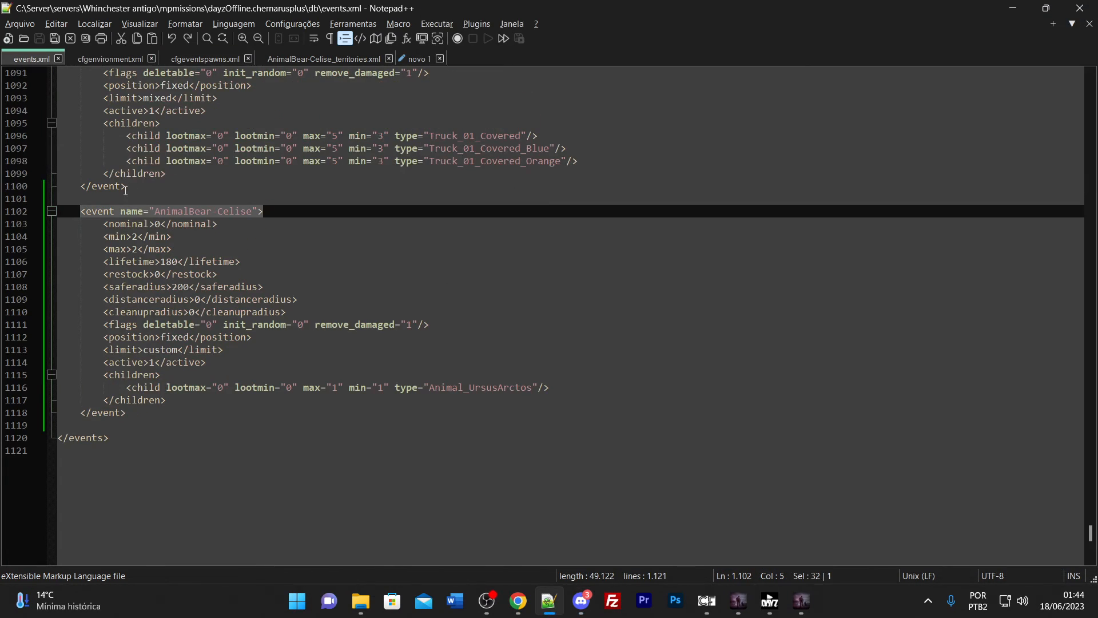
left_click_drag(178, 408, 68, 189)
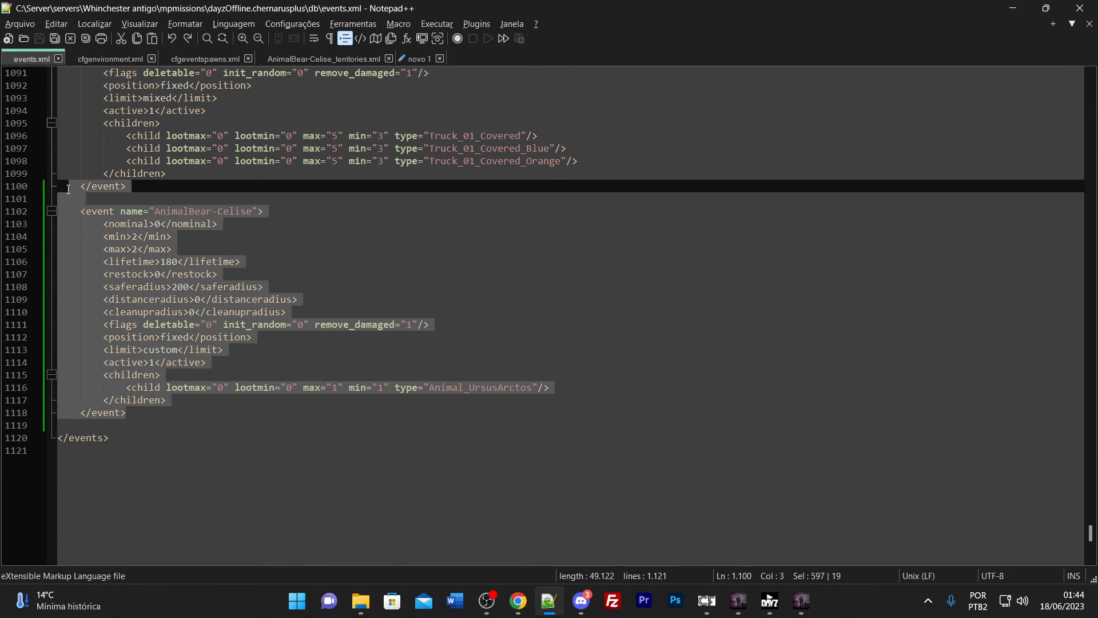
left_click(215, 213)
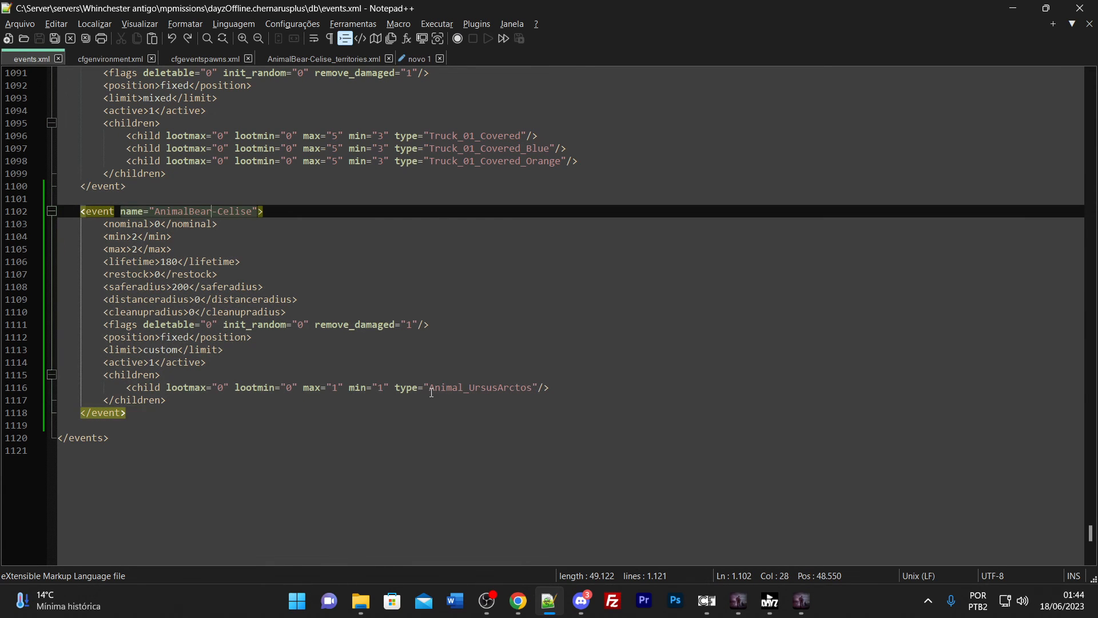
left_click_drag(430, 388, 536, 390)
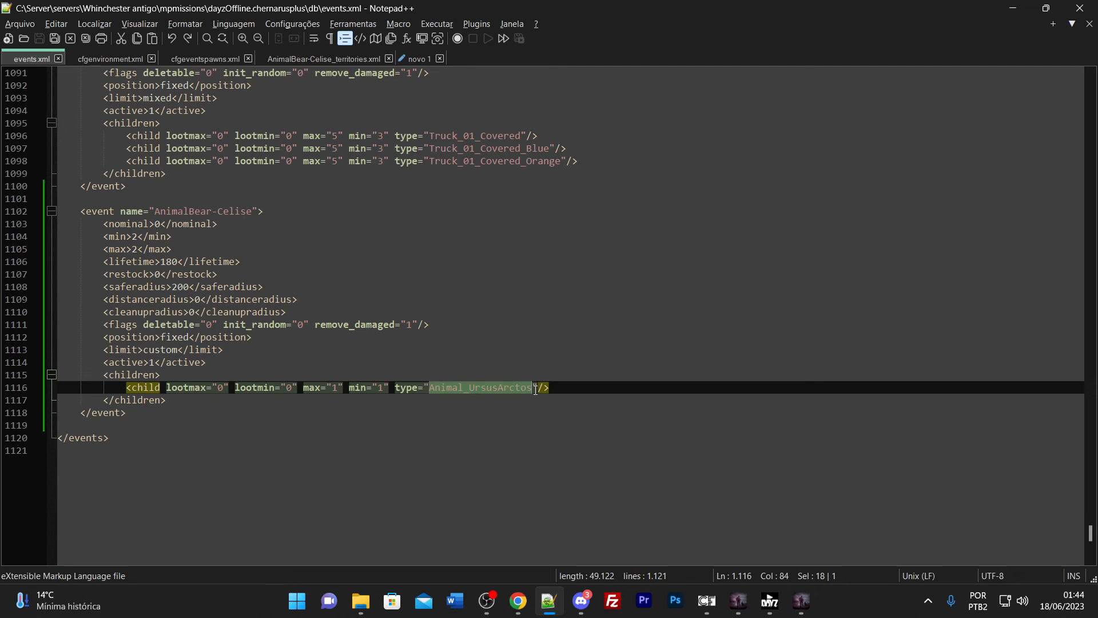
left_click_drag(430, 388, 532, 394)
- Compare the env/bear_territories.xml and env/AnimalBear-Celise_territories.xml file path lines in cfgenvironment.xml
left_click(108, 59)
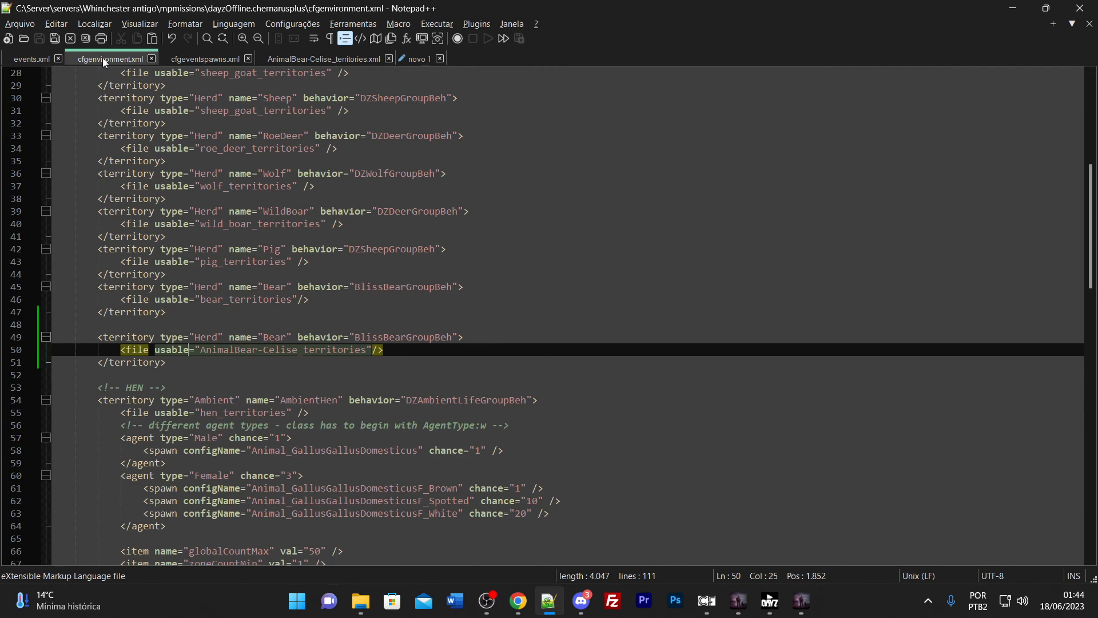
scroll(262, 310, "up", 9)
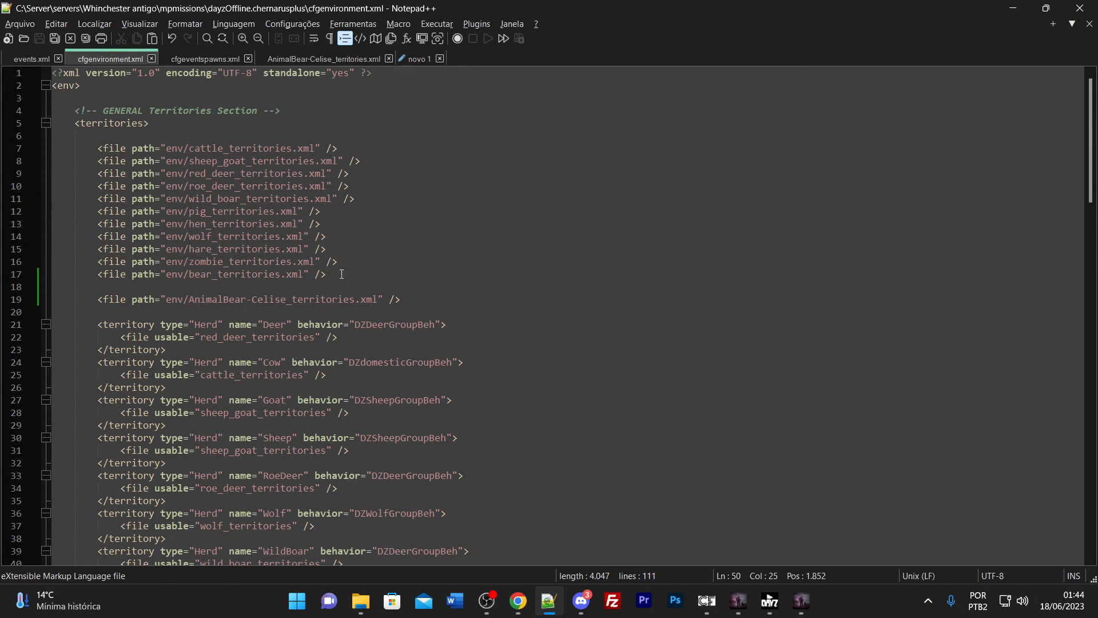
left_click_drag(341, 274, 95, 275)
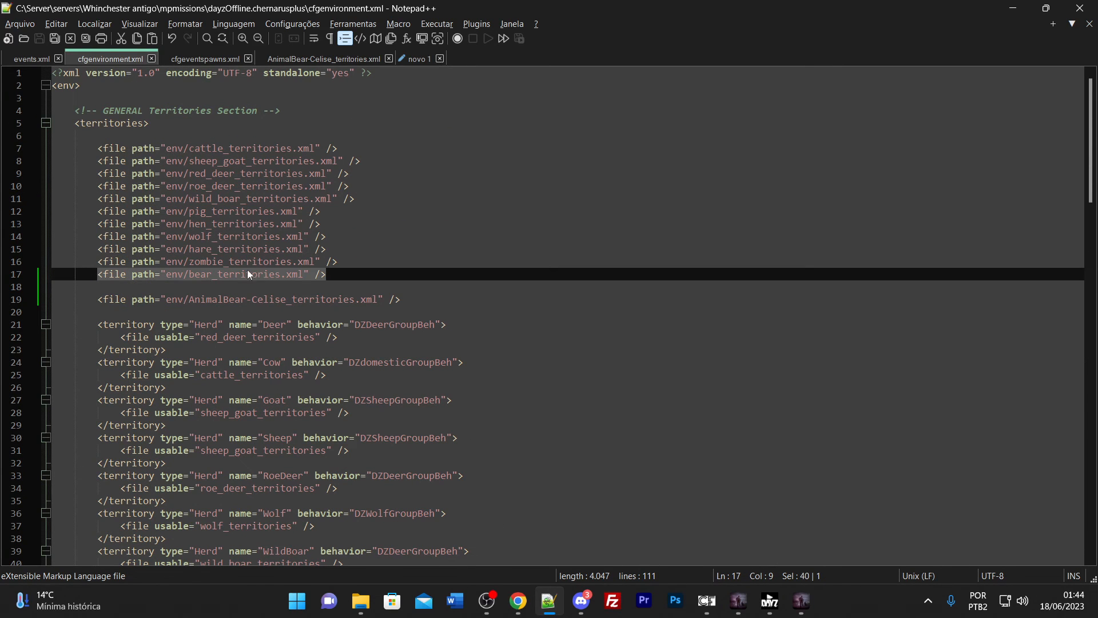
double_click(181, 276)
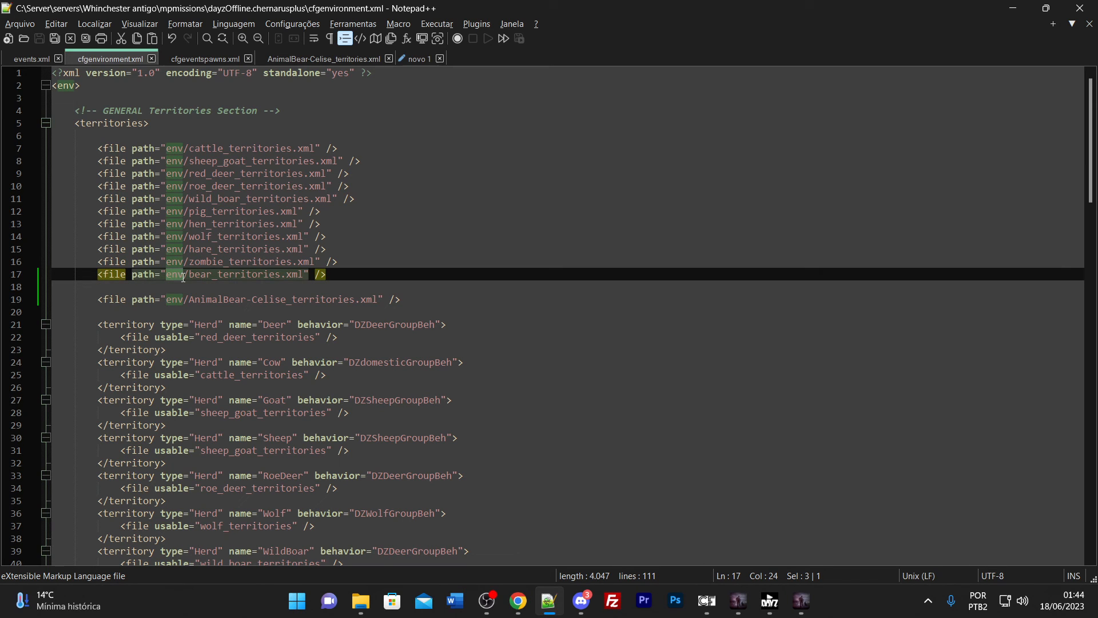
left_click_drag(189, 275, 255, 277)
left_click(236, 289)
left_click_drag(189, 300, 372, 300)
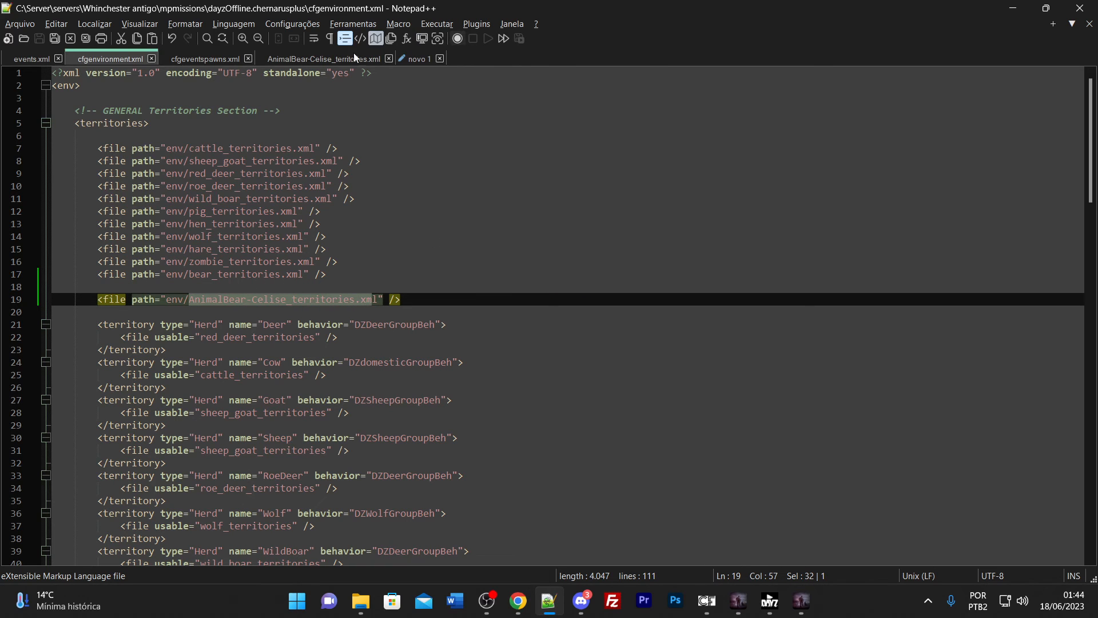
- Open bear_territories.xml from the env folder and examine its opening lines and its closing territory tags
left_click(358, 602)
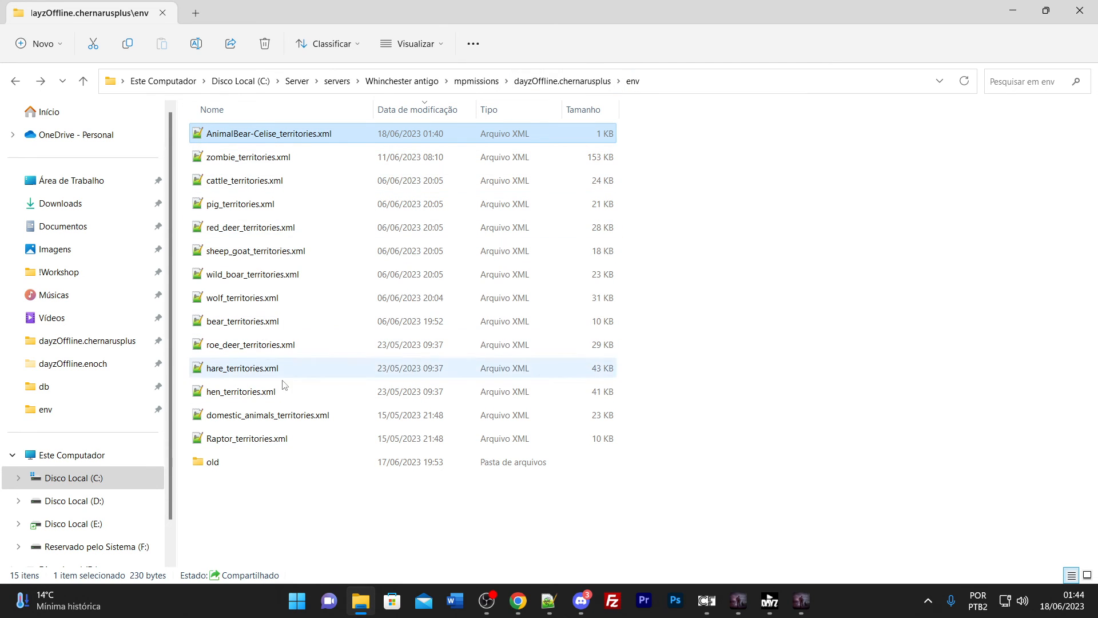
right_click(330, 477)
double_click(246, 318)
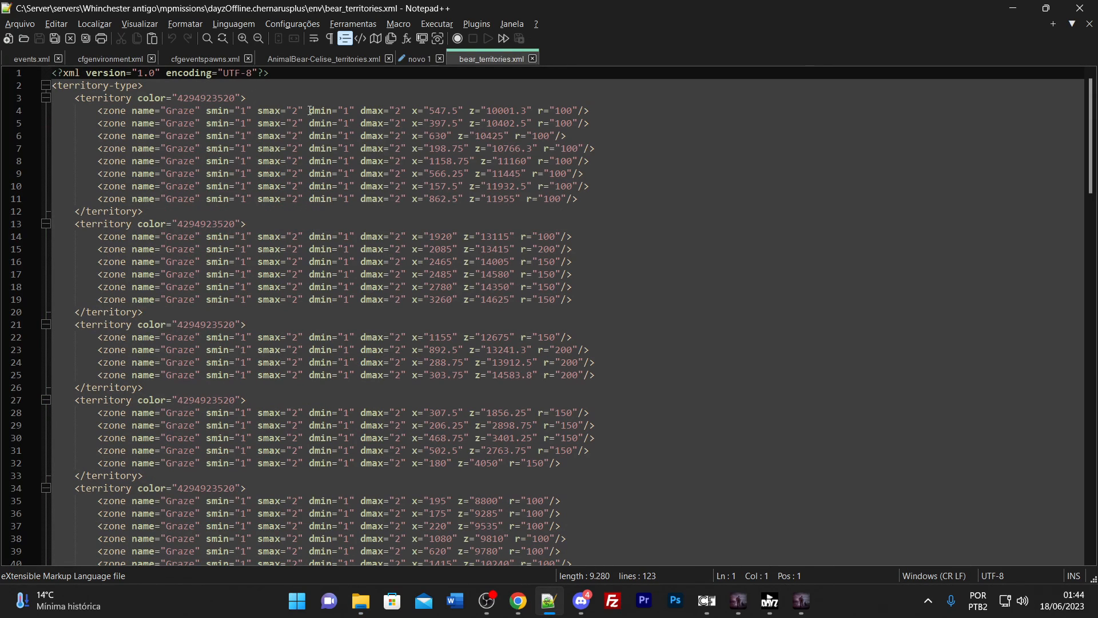
left_click_drag(599, 111, 52, 73)
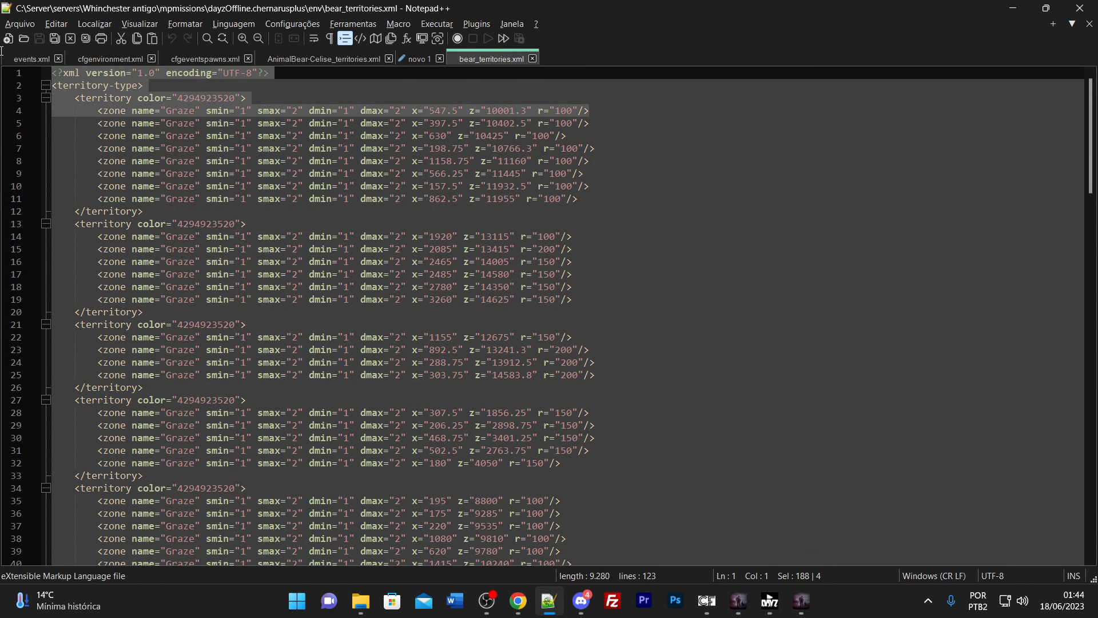
left_click_drag(1091, 115, 1051, 441)
left_click_drag(227, 274, 14, 243)
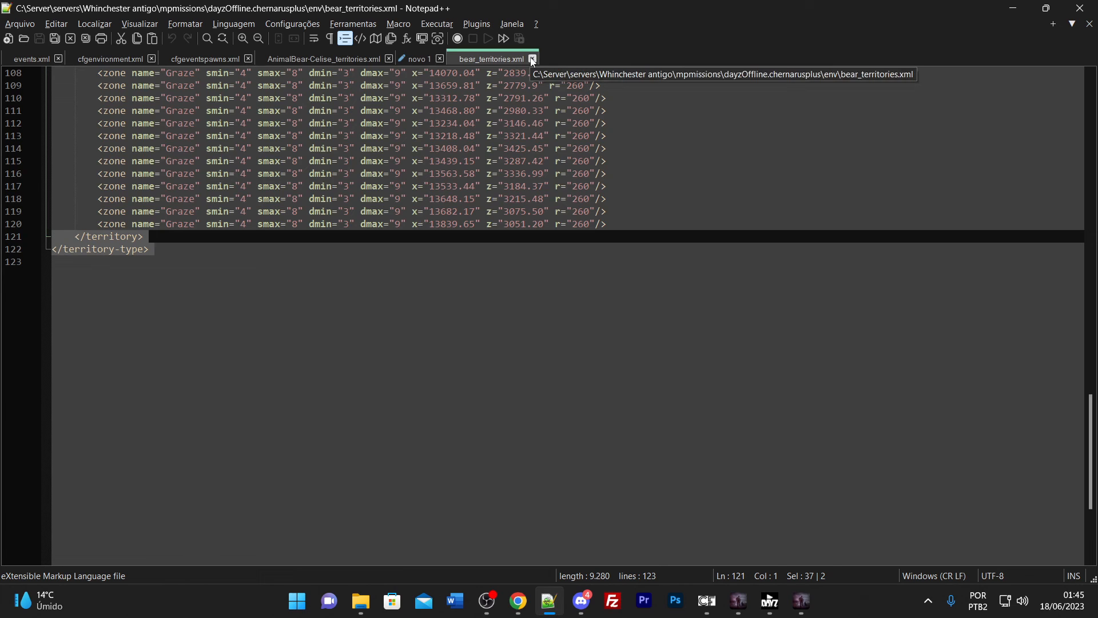
- Cross-check the AnimalBear-Celise name in cfgeventspawns.xml, events.xml and its territories file, and look over the positioned events in cfgeventspawns.xml
left_click(215, 60)
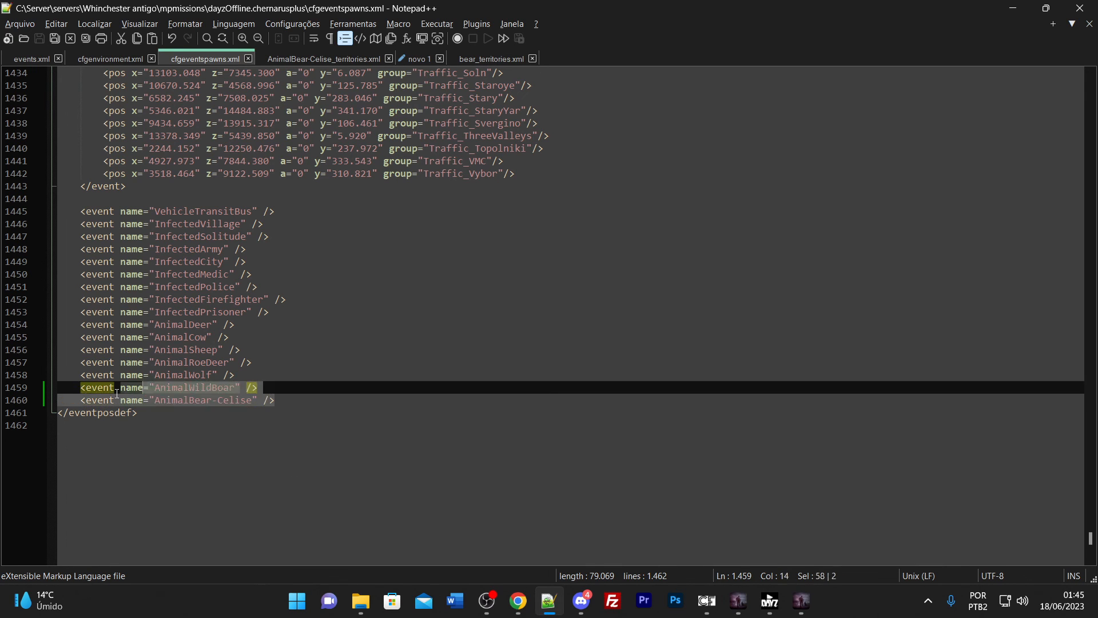
left_click(155, 400)
left_click(28, 59)
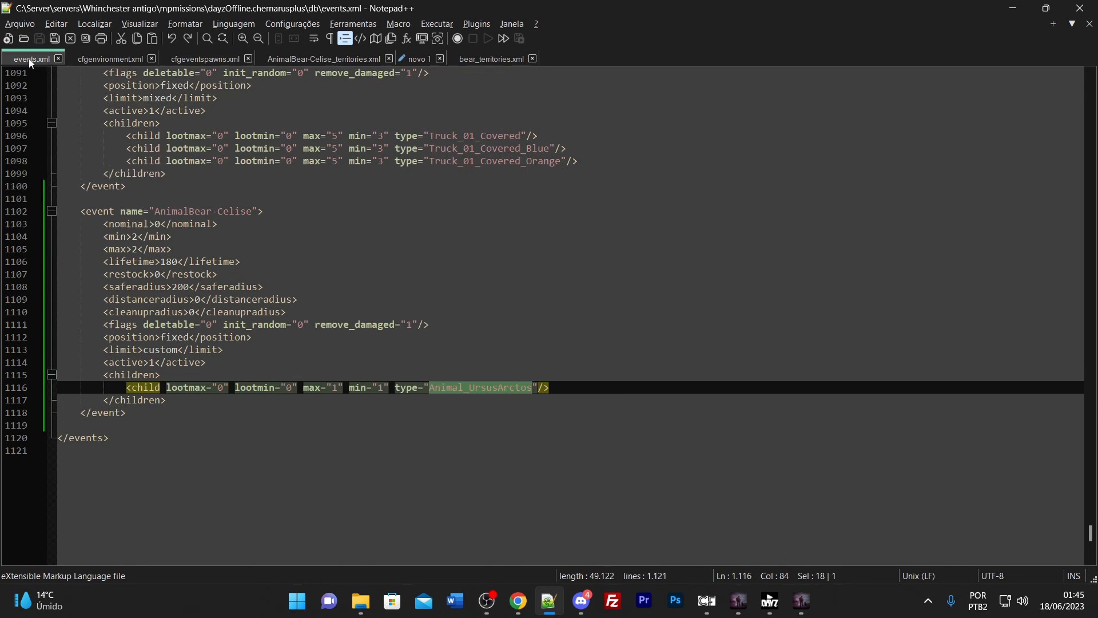
double_click(175, 213)
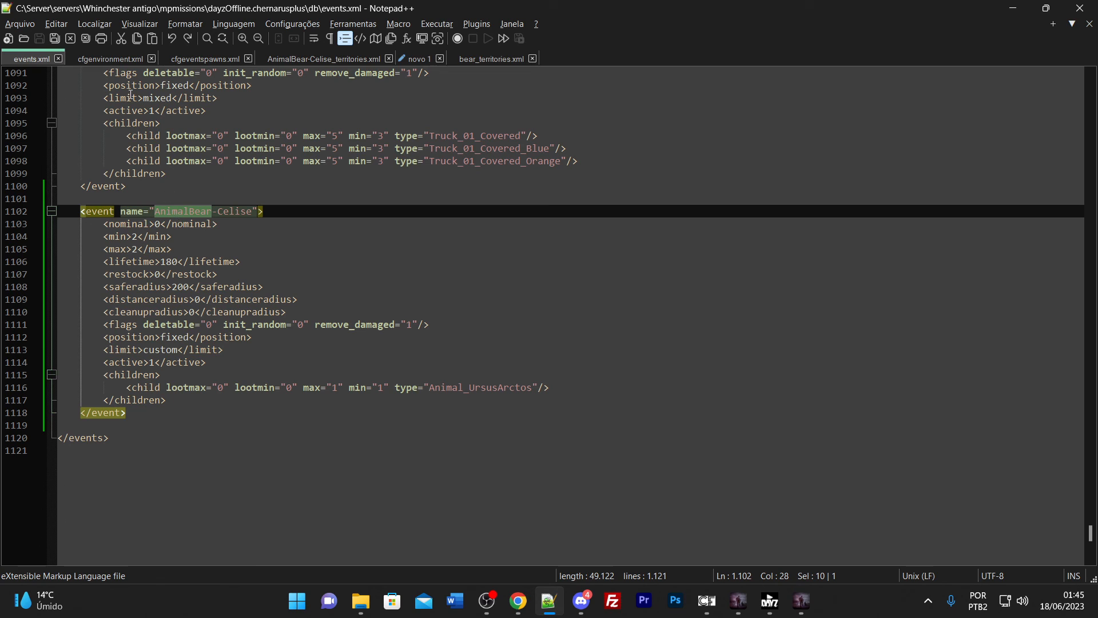
left_click(274, 63)
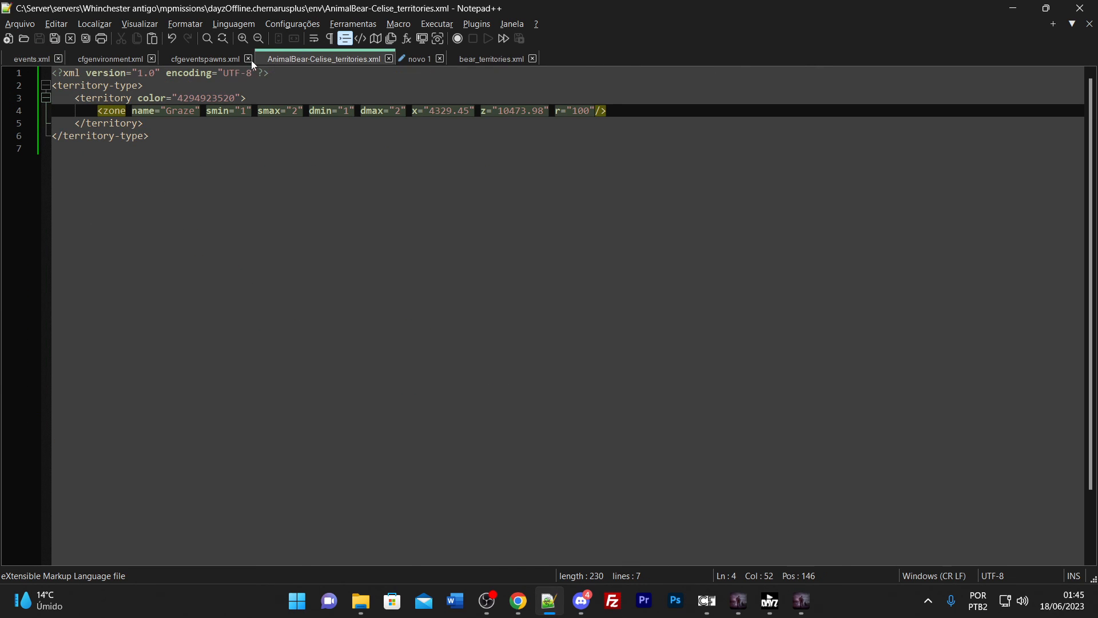
left_click(214, 60)
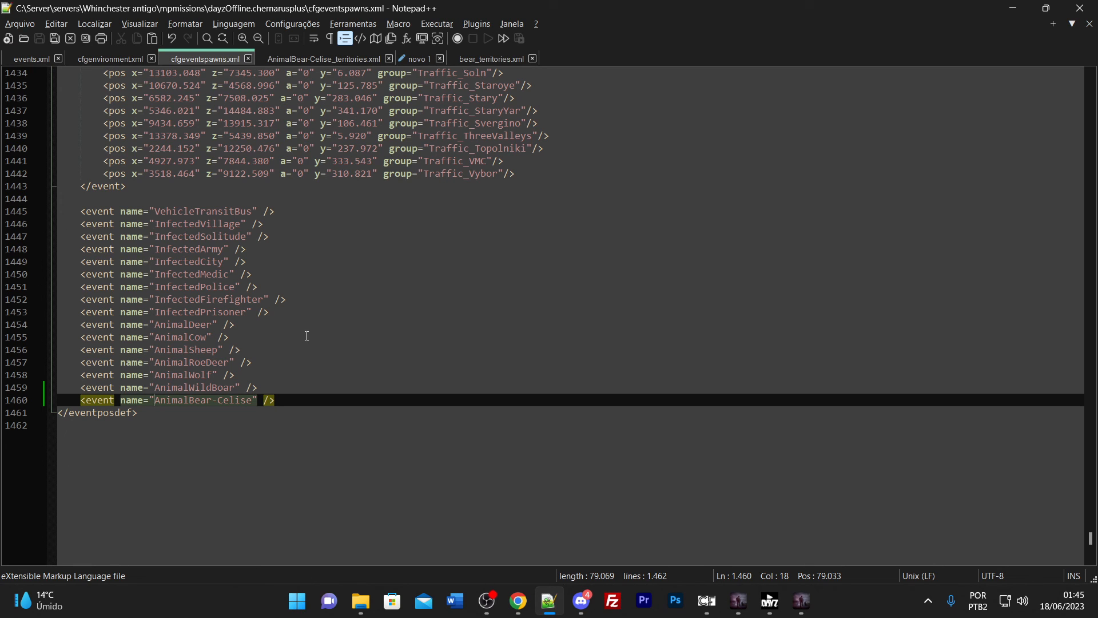
scroll(306, 336, "up", 12)
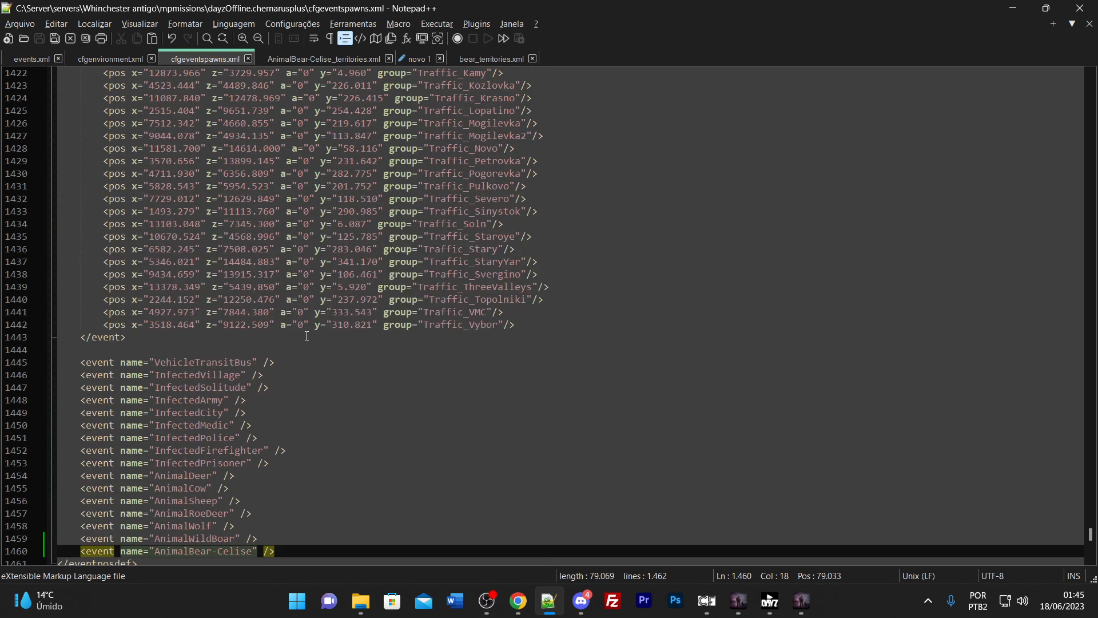
scroll(311, 342, "up", 5)
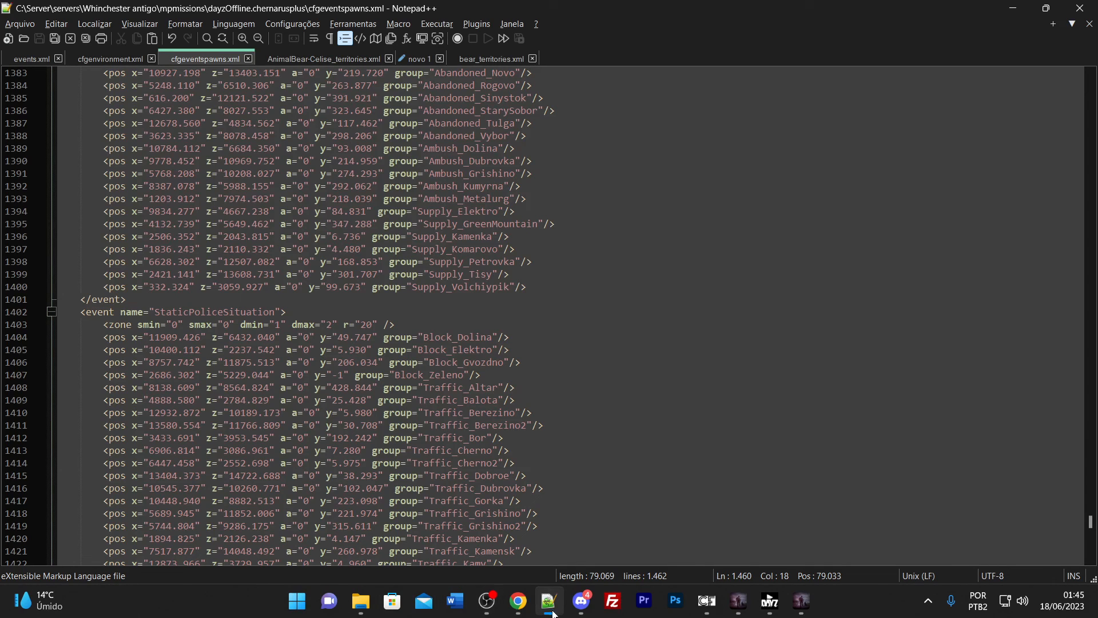
- Switch to Chrome to view the Dayz Server Tutorial BR channel's videos and its YouTube Studio comments, and check the Fala-comigo channel in Discord
left_click(519, 614)
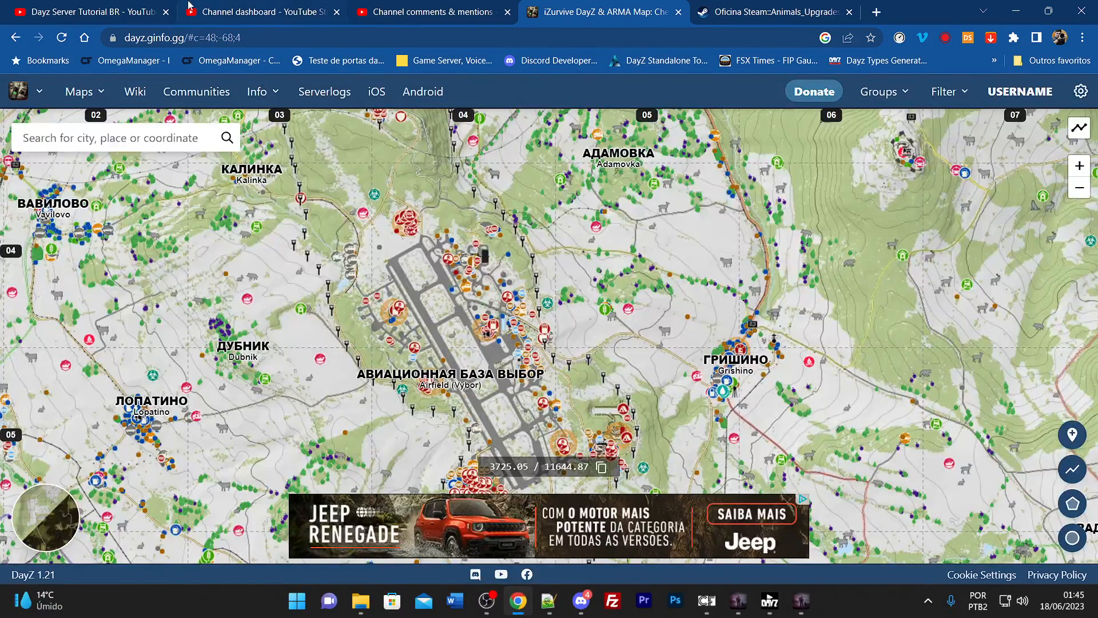
left_click(190, 5)
left_click(153, 5)
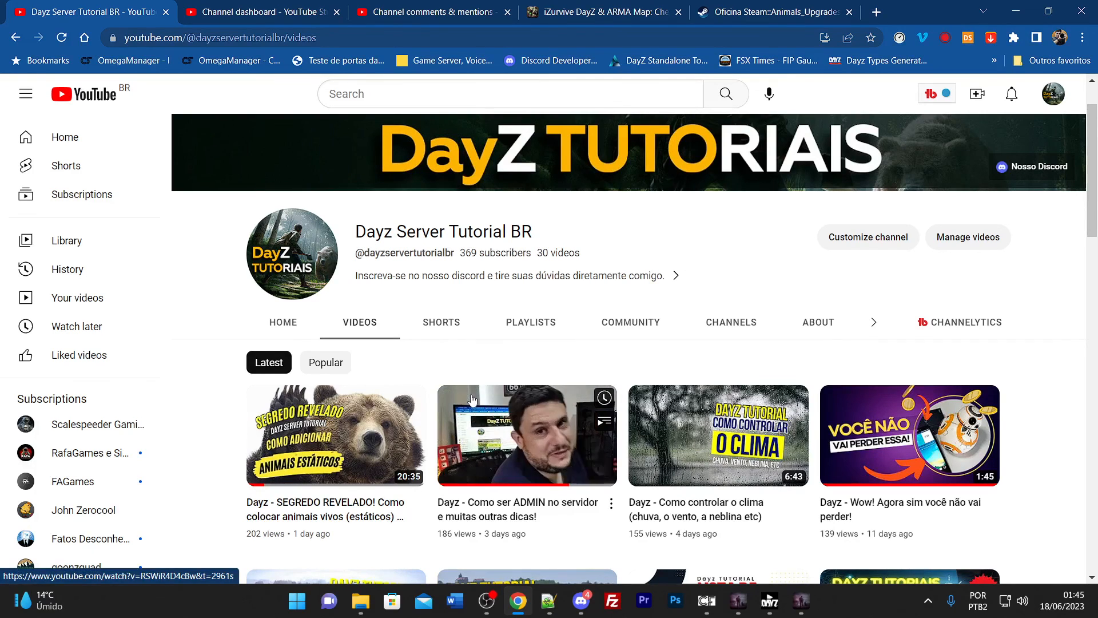
mouse_move(547, 398)
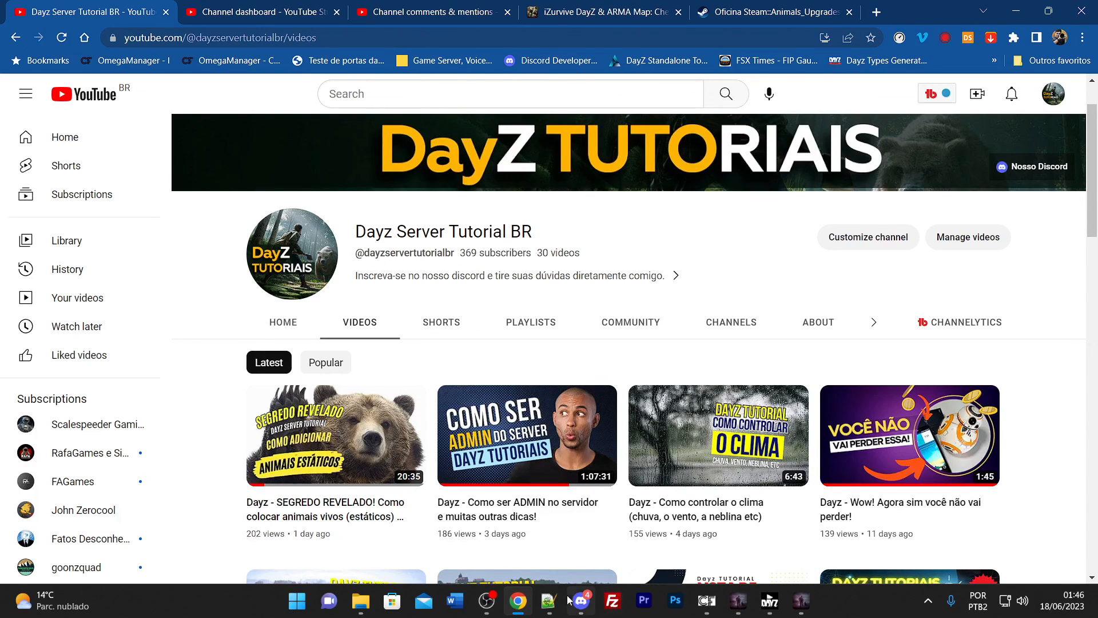
left_click(435, 11)
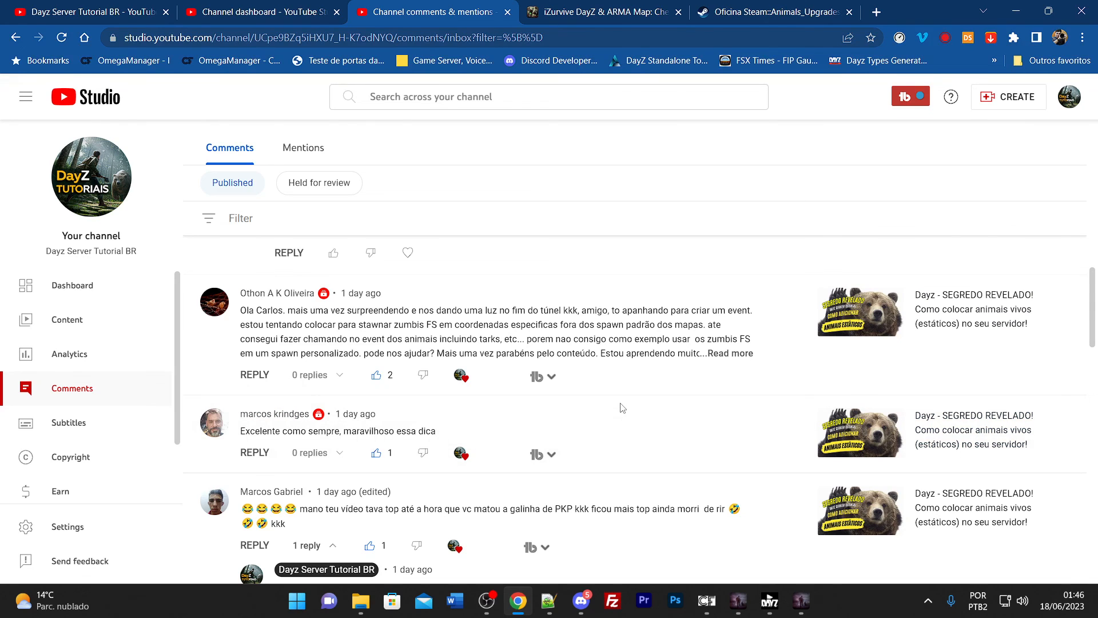
left_click(582, 602)
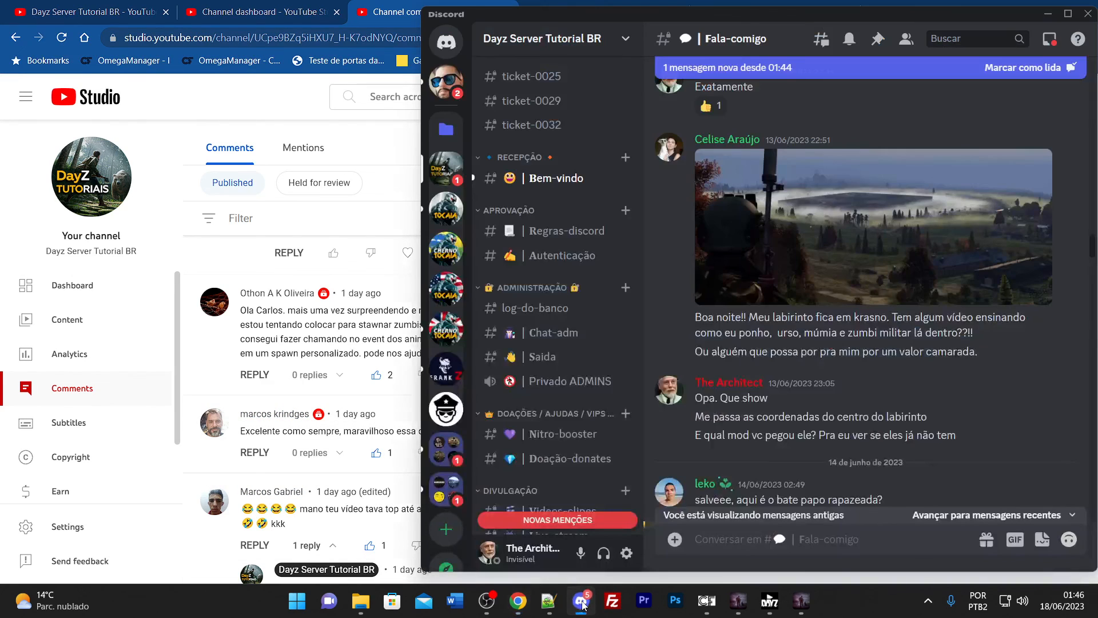
left_click(356, 225)
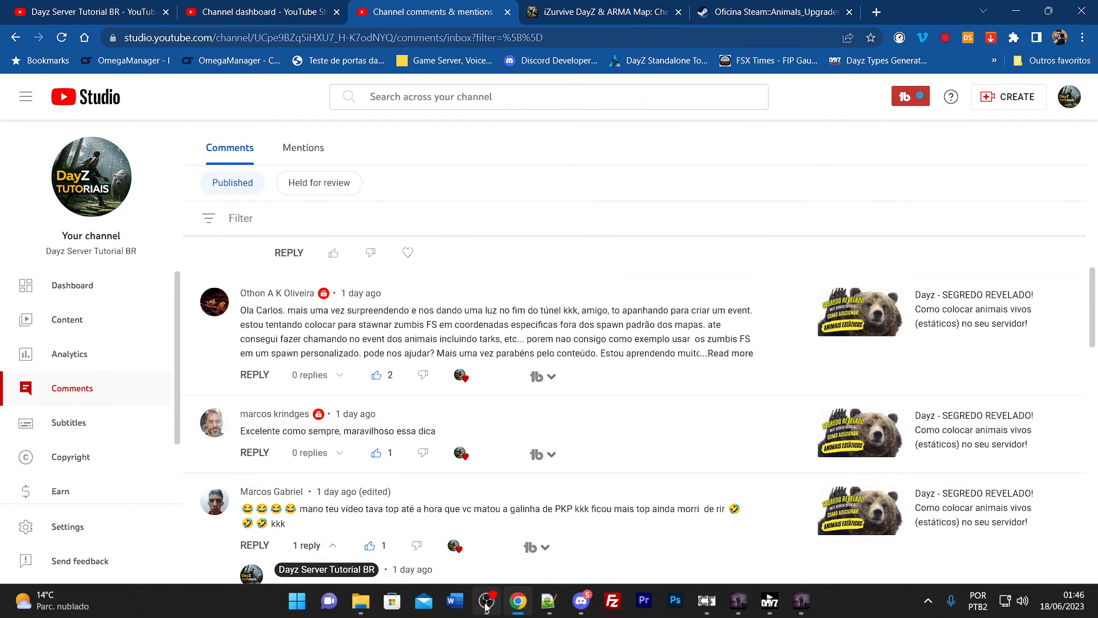